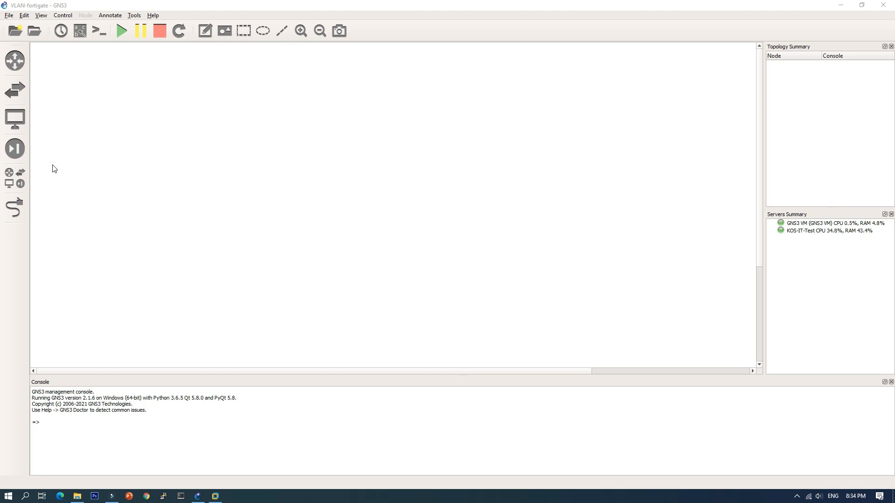
# Step: Add a FortiGate6.2 firewall to the empty workspace and place an IOU-L2 switch below it
pyautogui.click(14, 149)
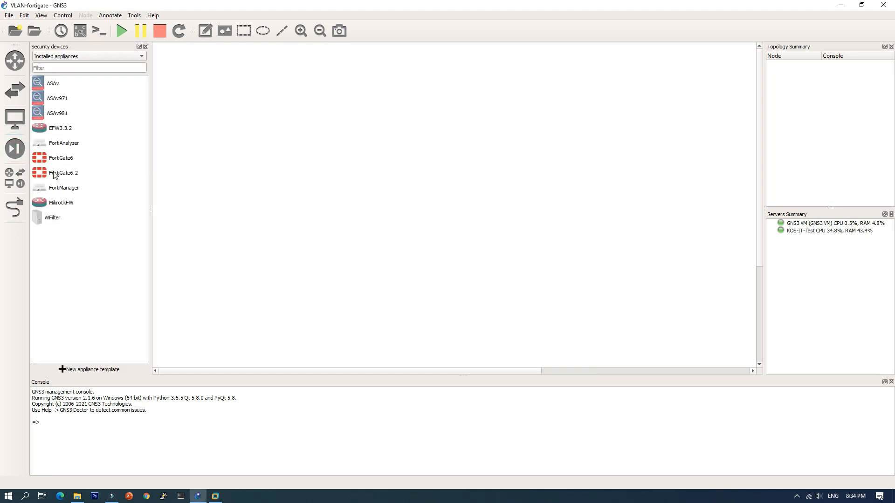
pyautogui.moveTo(42, 174); pyautogui.dragTo(275, 128)
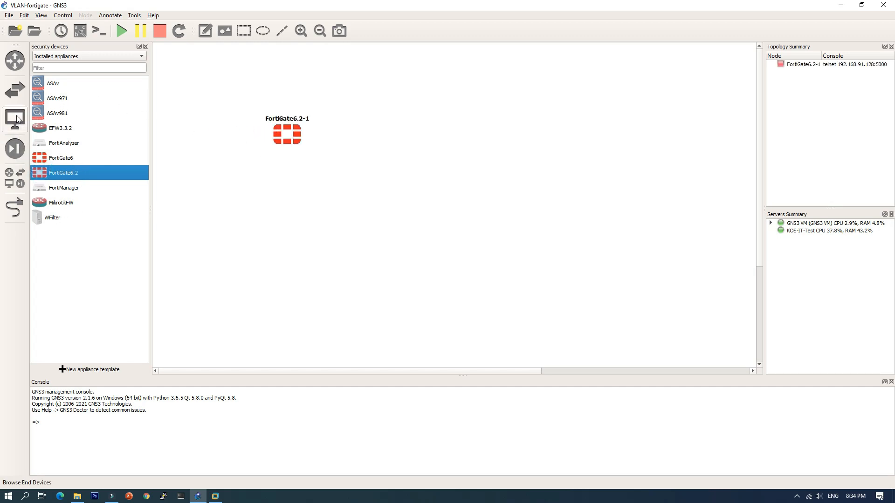
pyautogui.click(15, 90)
pyautogui.moveTo(41, 147); pyautogui.dragTo(311, 233)
pyautogui.click(15, 62)
pyautogui.click(15, 90)
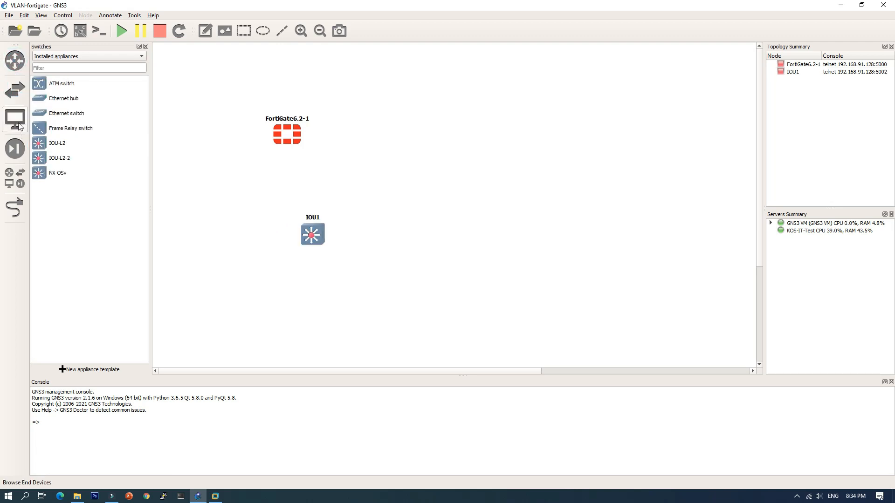
# Step: Add a Cloud node on the GNS3 VM server to the upper area, away from the firewall
pyautogui.click(19, 127)
pyautogui.moveTo(46, 85); pyautogui.dragTo(476, 84)
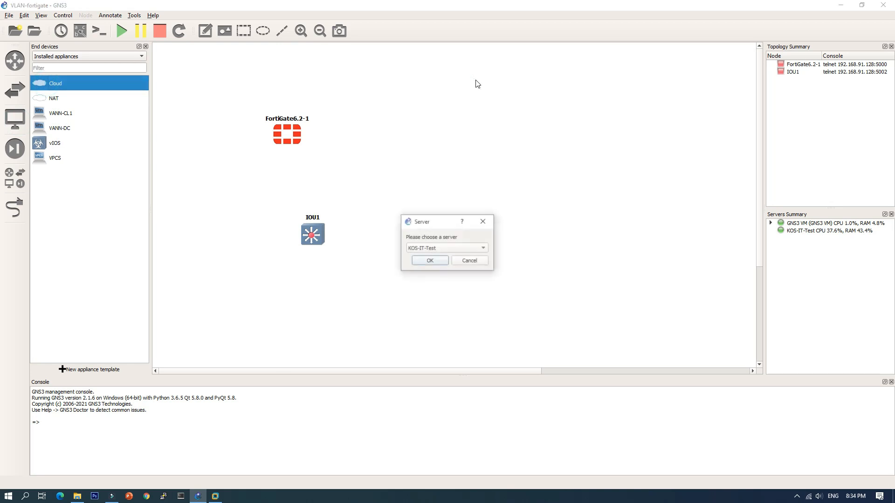
pyautogui.click(438, 248)
pyautogui.click(439, 258)
pyautogui.click(430, 264)
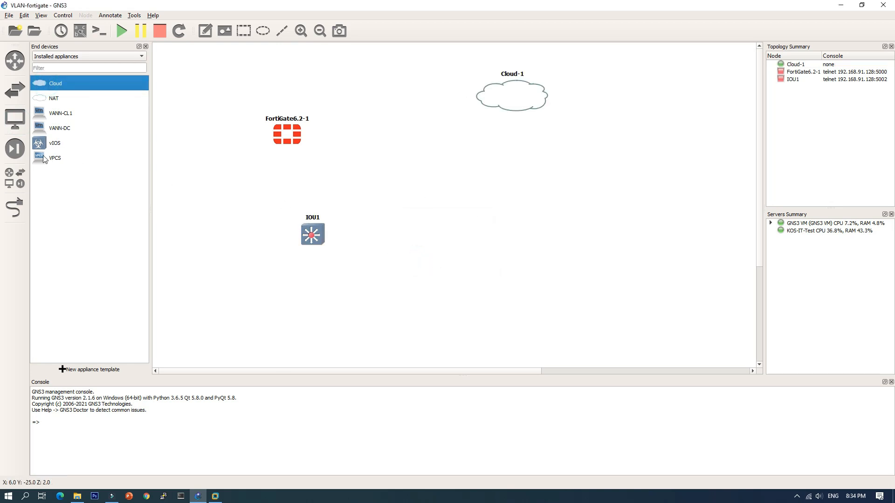
# Step: Place two VPCS computers side by side, hosted on the GNS3 VM server, and add a VANN-CL1 machine below the switch
pyautogui.moveTo(47, 158); pyautogui.dragTo(381, 253)
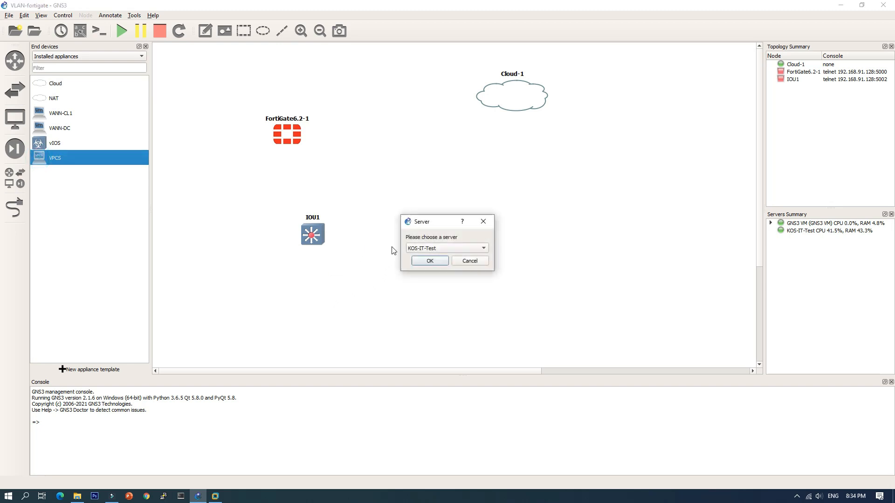
pyautogui.click(420, 249)
pyautogui.click(420, 257)
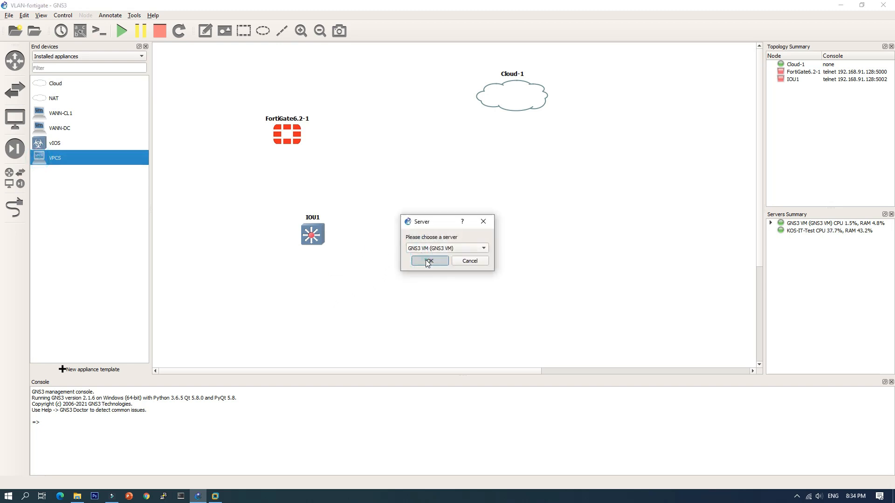
pyautogui.click(427, 262)
pyautogui.rightClick(403, 259)
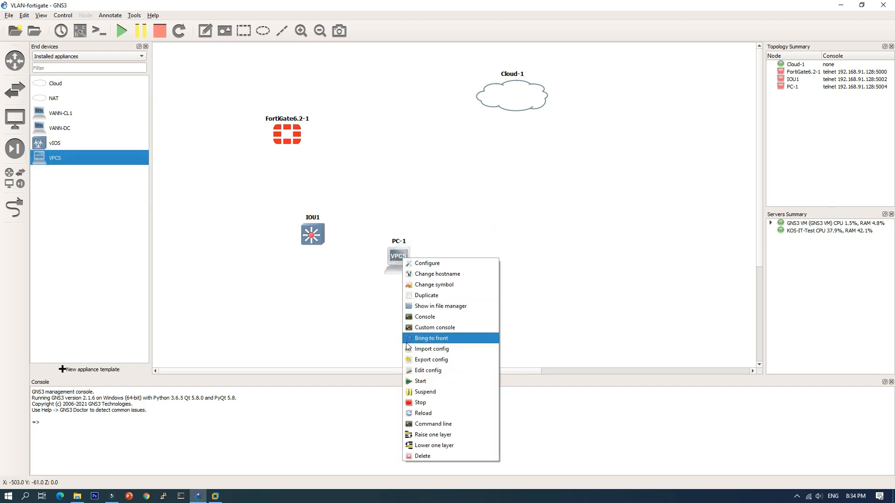
pyautogui.click(432, 297)
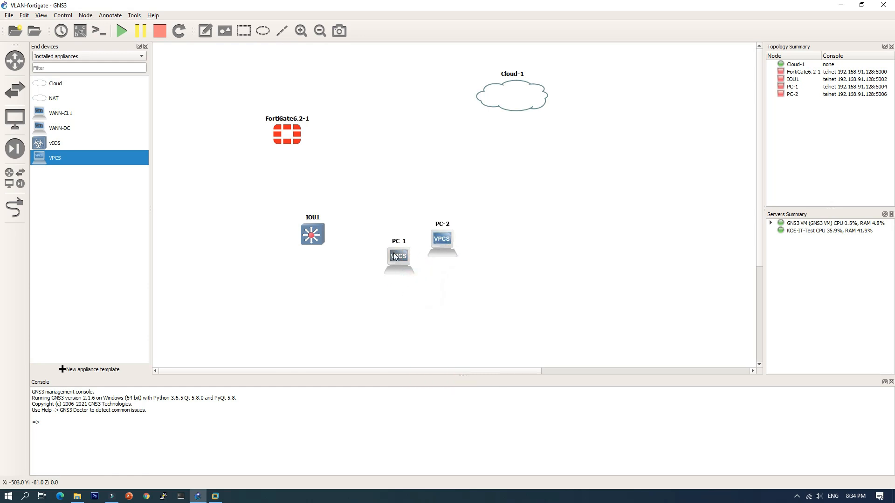
pyautogui.moveTo(394, 261); pyautogui.dragTo(393, 246)
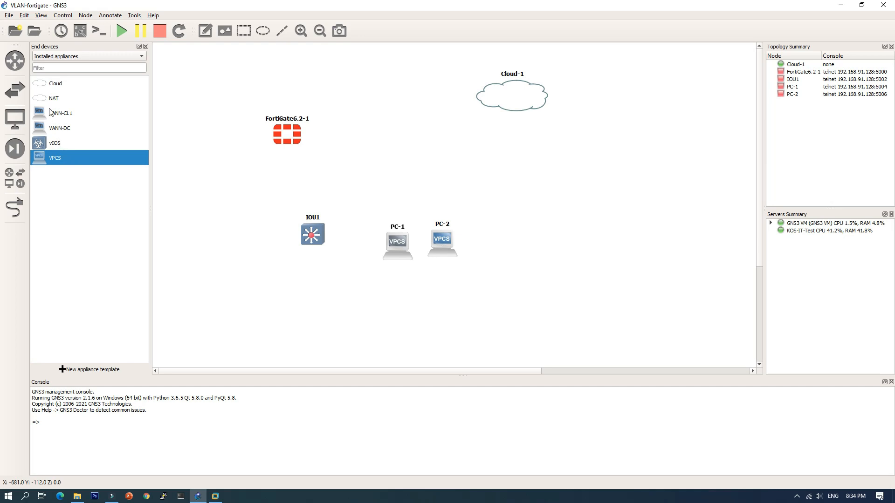
pyautogui.moveTo(41, 114); pyautogui.dragTo(266, 275)
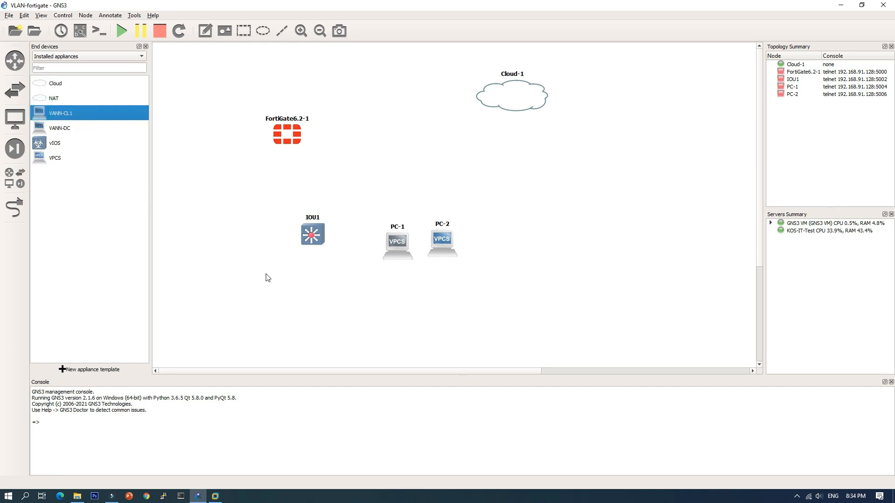
pyautogui.click(146, 47)
# Step: Link FortiGate interface e0/0 to the cloud's eth2 interface
pyautogui.click(14, 207)
pyautogui.click(174, 135)
pyautogui.click(192, 137)
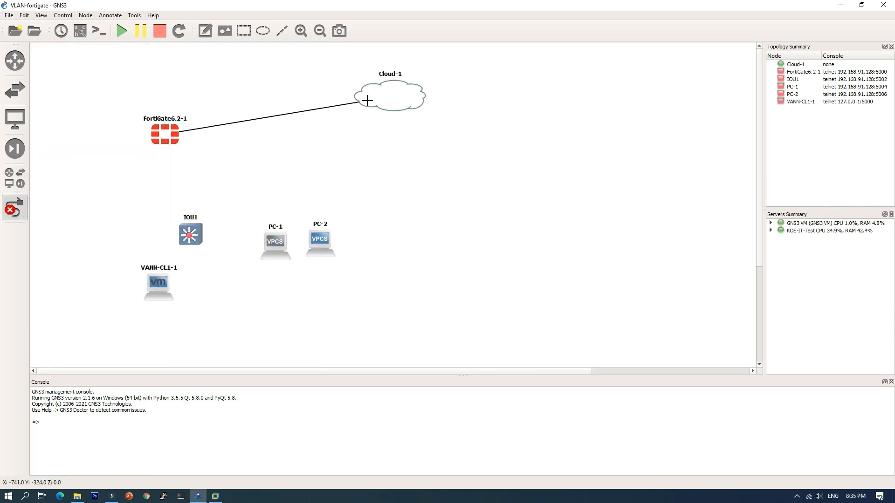
pyautogui.click(367, 100)
pyautogui.click(378, 106)
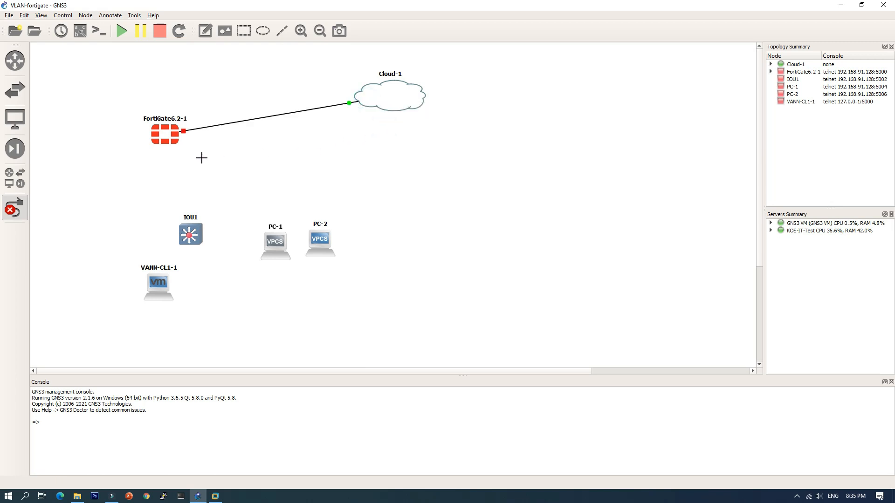
# Step: Link FortiGate interface e1/0 to the IOU1 switch's e0/0 interface
pyautogui.click(164, 140)
pyautogui.click(185, 153)
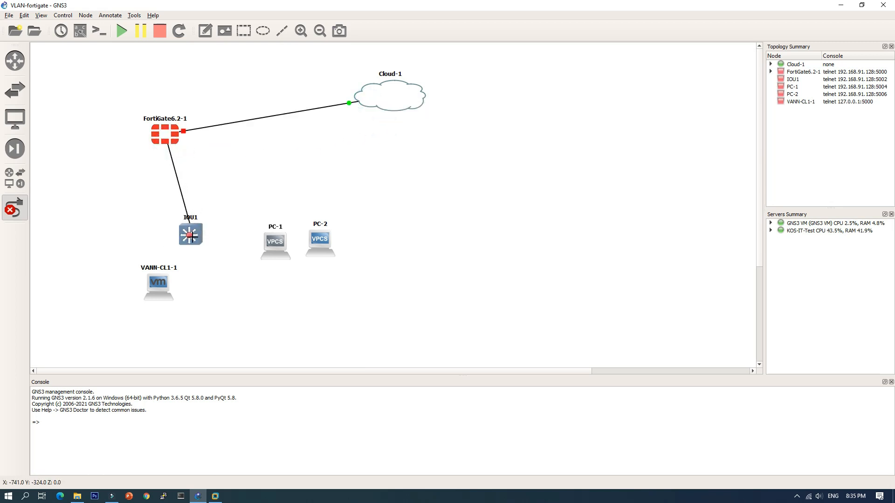
pyautogui.click(193, 236)
pyautogui.click(214, 243)
# Step: Link the IOU1 switch's e0/1 interface to VANN-CL1-1's e0/0 interface
pyautogui.click(188, 237)
pyautogui.click(200, 264)
pyautogui.click(159, 284)
pyautogui.click(177, 294)
# Step: Link IOU1 interface e0/2 to PC-1's e0 and interface e0/3 to PC-2's e0, and finish adding links
pyautogui.click(191, 246)
pyautogui.click(216, 260)
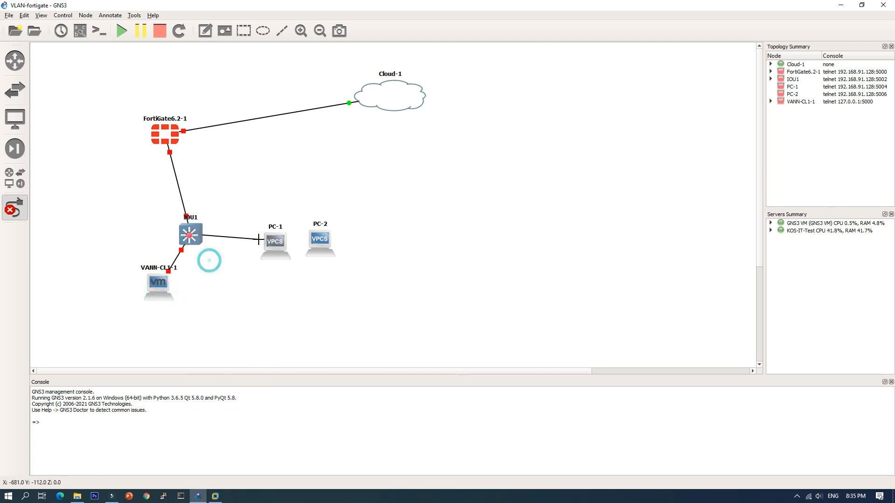
pyautogui.click(272, 243)
pyautogui.click(289, 249)
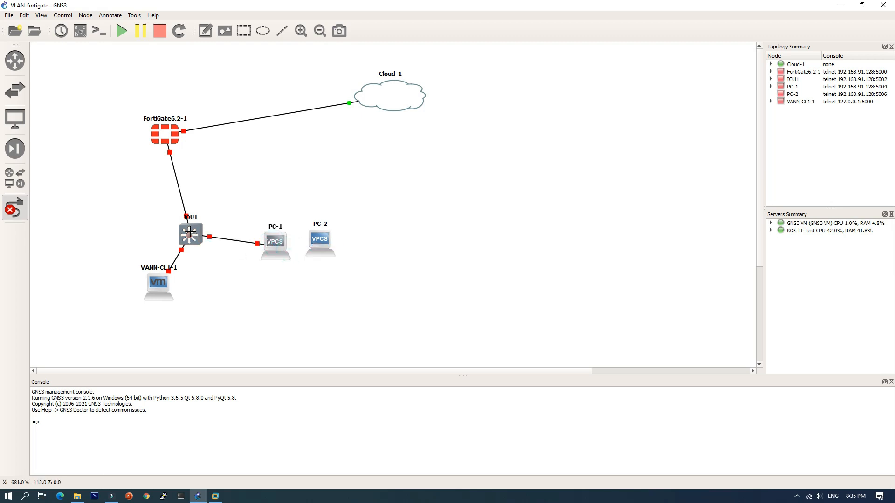
pyautogui.click(188, 233)
pyautogui.click(216, 269)
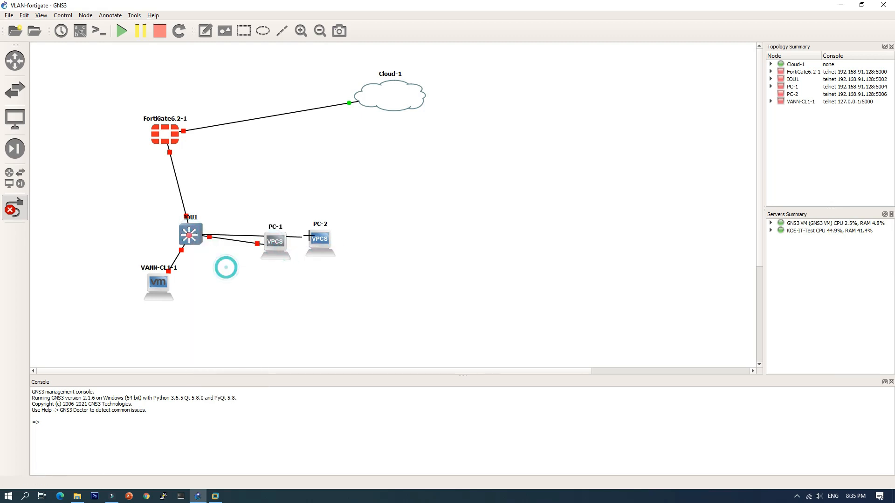
pyautogui.click(321, 243)
pyautogui.click(329, 243)
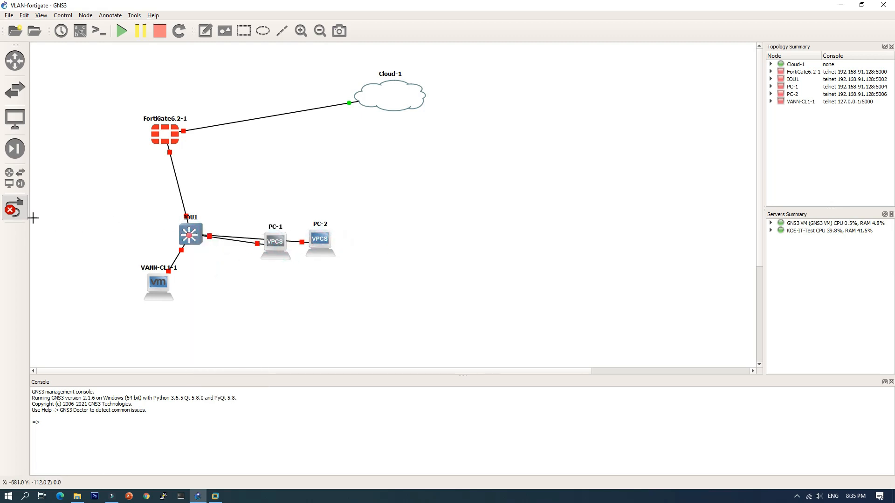
pyautogui.click(15, 212)
# Step: Arrange the firewall level with the cloud, the switch beneath it and the three clients in a bottom row, and show the interface labels
pyautogui.moveTo(165, 135); pyautogui.dragTo(185, 98)
pyautogui.moveTo(194, 237); pyautogui.dragTo(188, 212)
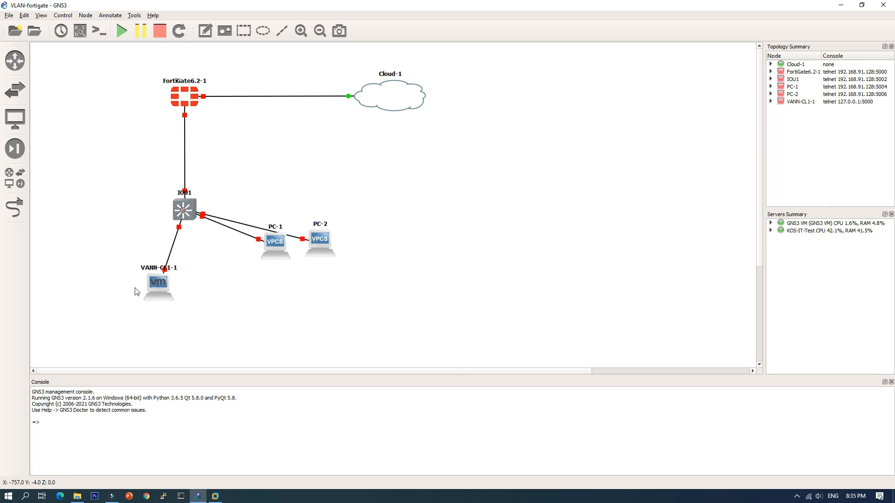
pyautogui.moveTo(157, 285); pyautogui.dragTo(98, 292)
pyautogui.moveTo(284, 243); pyautogui.dragTo(250, 290)
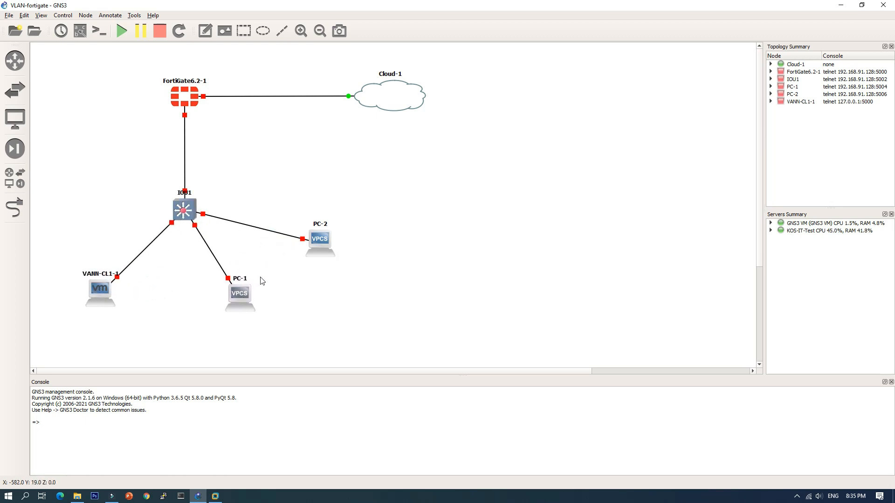
pyautogui.moveTo(317, 240); pyautogui.dragTo(369, 292)
pyautogui.click(80, 30)
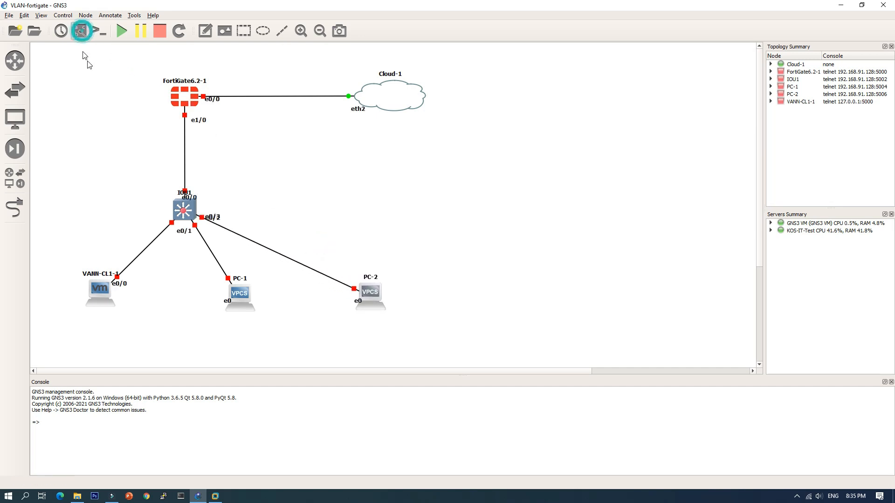
# Step: Start the FortiGate node and open its console, leaving the console window minimized
pyautogui.rightClick(184, 103)
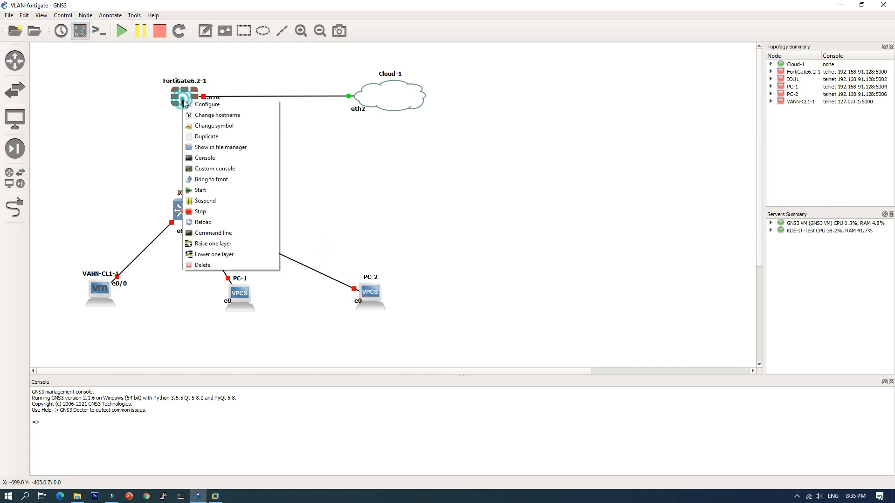
pyautogui.click(218, 193)
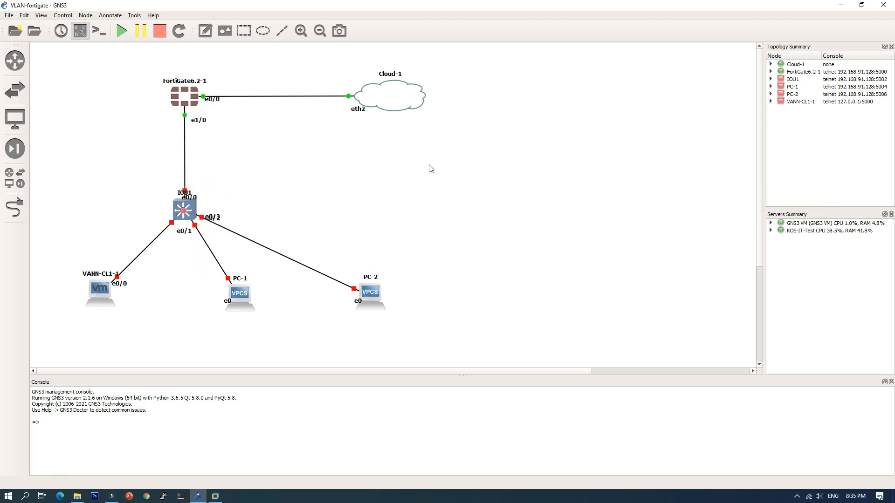
pyautogui.doubleClick(186, 96)
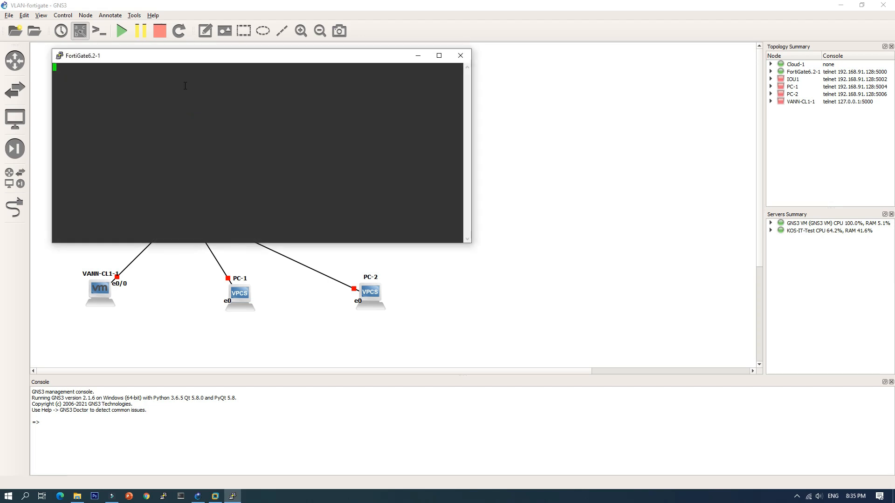
pyautogui.moveTo(202, 63); pyautogui.dragTo(536, 132)
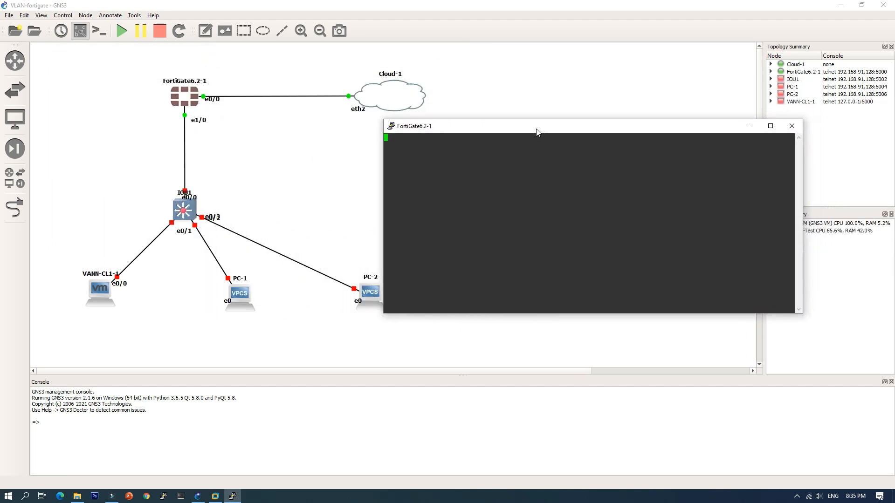
pyautogui.click(749, 126)
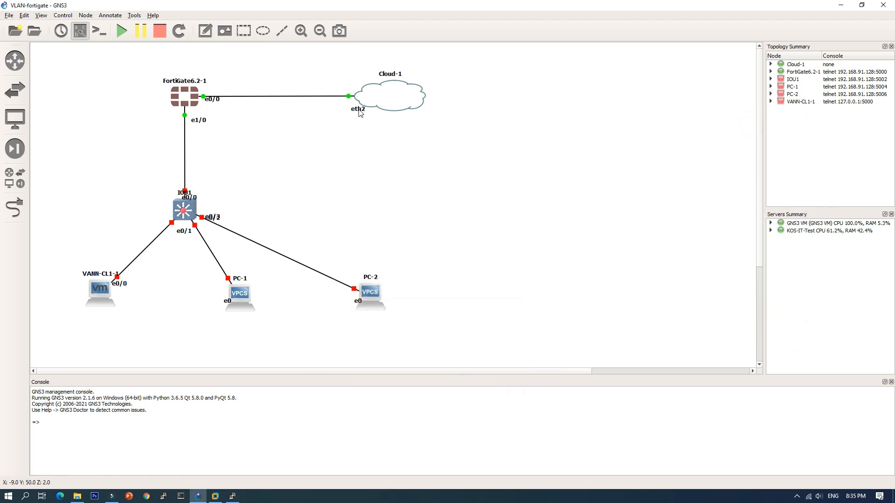
# Step: Rename the cloud node to Internet and place its label inside the cloud symbol
pyautogui.click(396, 75)
pyautogui.doubleClick(396, 75)
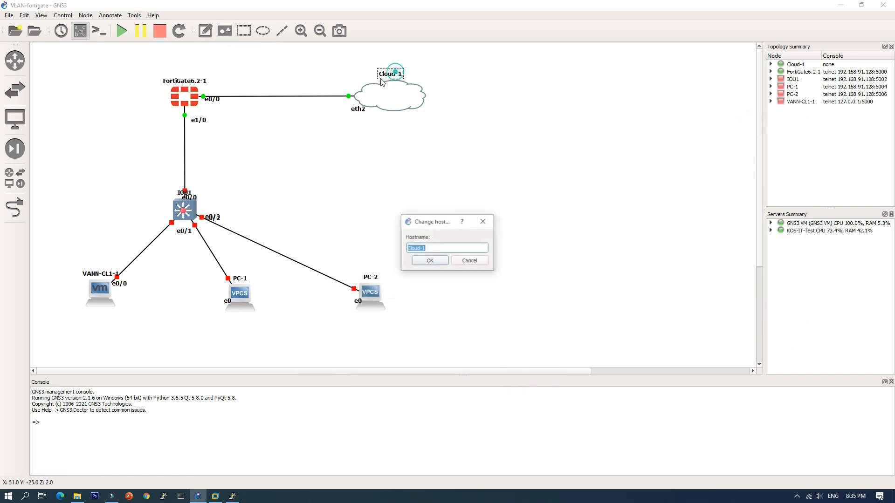
pyautogui.write('Internet')
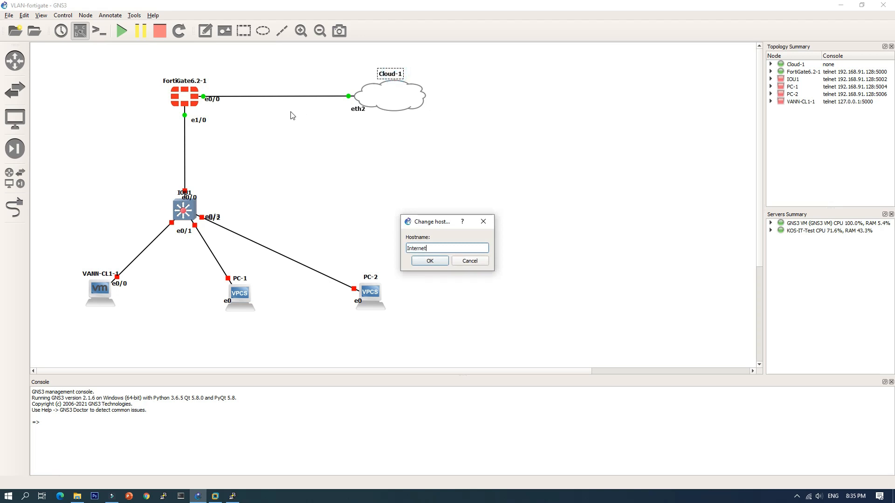
pyautogui.press('Return')
pyautogui.click(434, 61)
pyautogui.moveTo(394, 73); pyautogui.dragTo(398, 102)
pyautogui.click(314, 134)
# Step: Add the note 192.168.130.12/24 beside the FortiGate's e0/0 interface, just above the link to the cloud
pyautogui.click(205, 31)
pyautogui.click(215, 86)
pyautogui.write('192.168.')
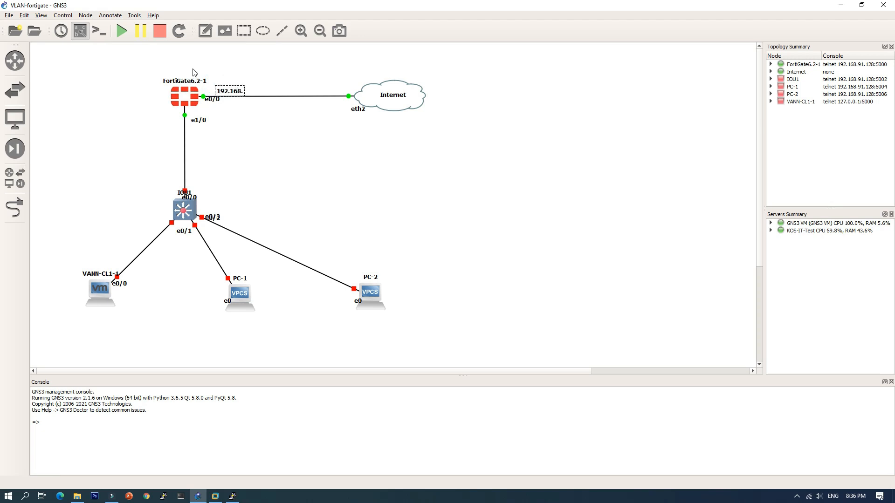
pyautogui.write('130.12/24')
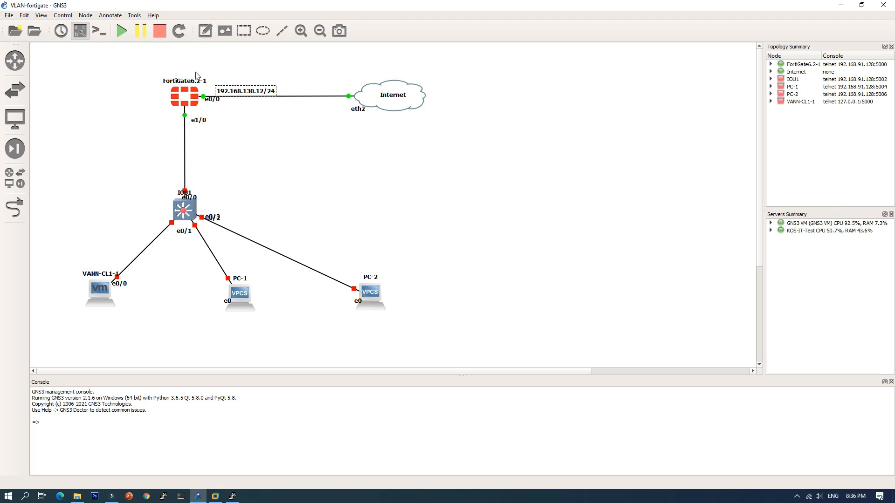
pyautogui.moveTo(258, 91); pyautogui.dragTo(255, 89)
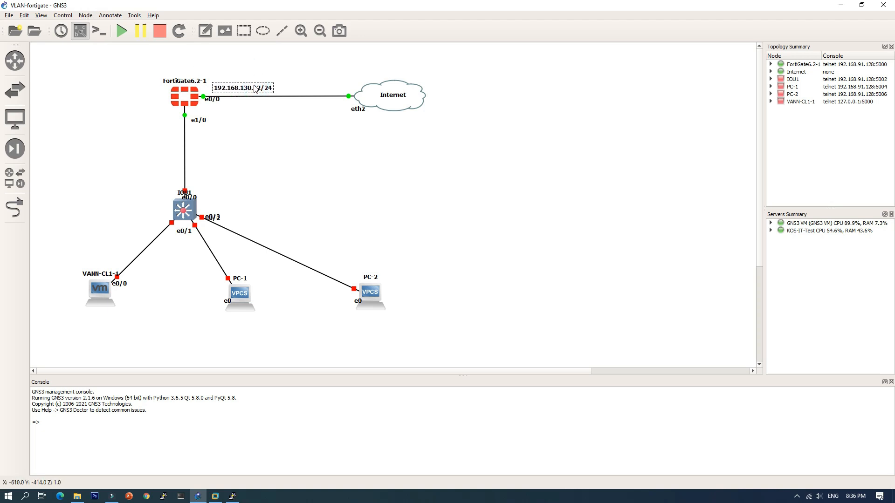
pyautogui.click(249, 112)
# Step: Add a note beside the link below the FortiGate, with the first line reading vlan 10: office: 192.168.10.1/24
pyautogui.click(204, 31)
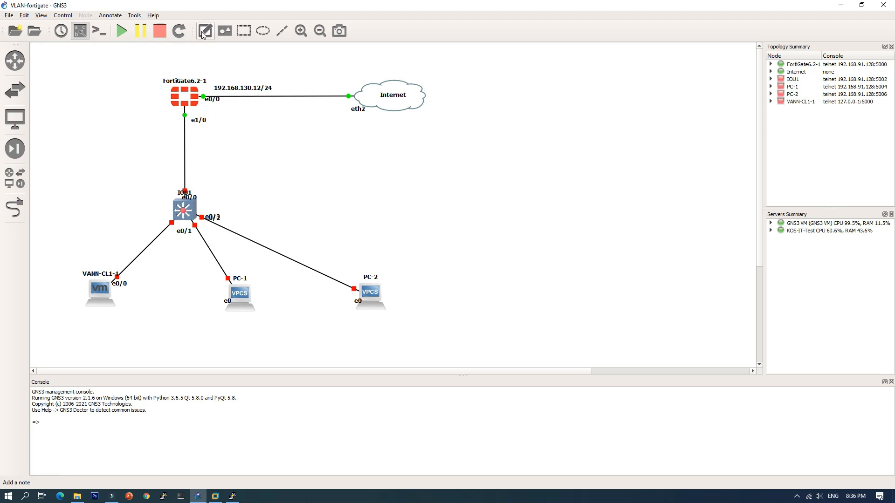
pyautogui.click(88, 116)
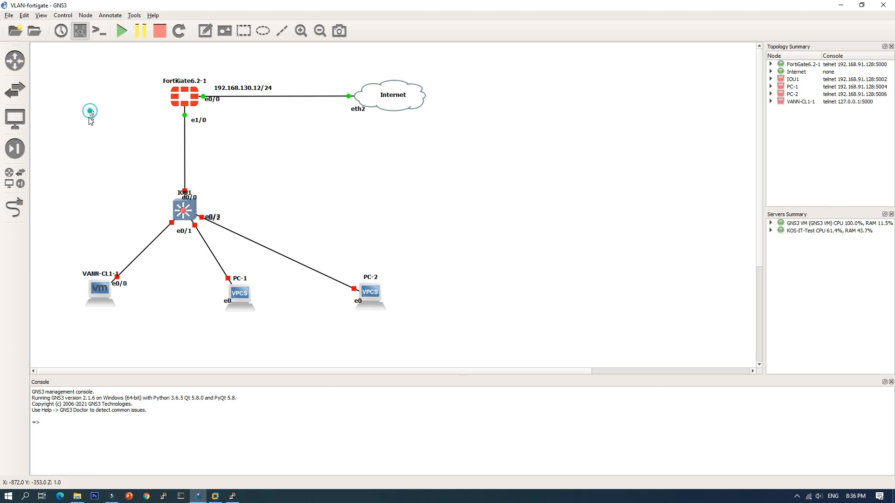
pyautogui.write('vlan')
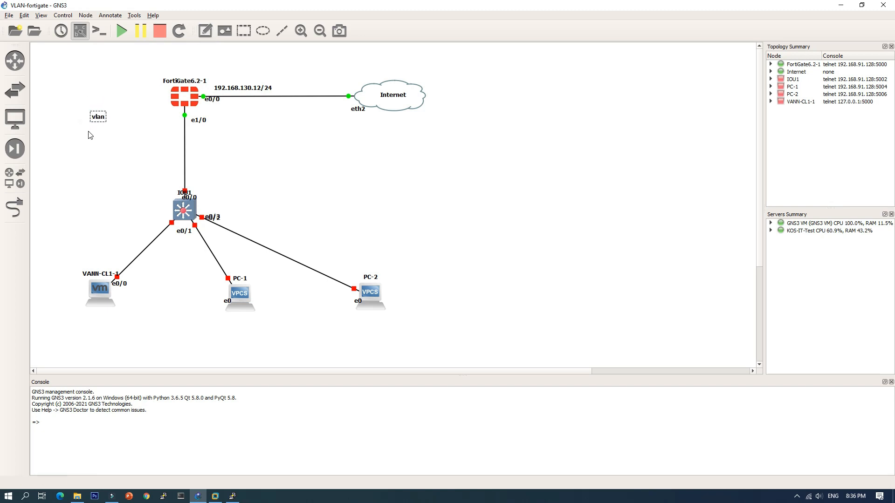
pyautogui.write(' 10: office: 192.168')
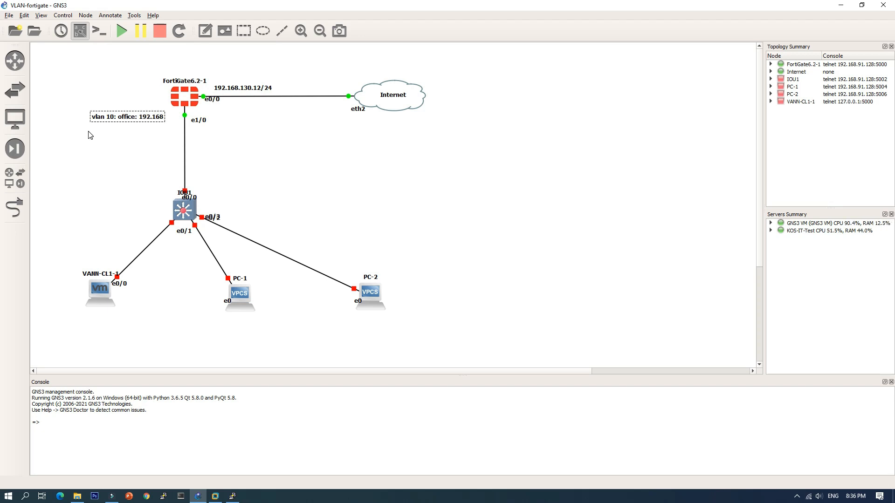
pyautogui.write('.10.1/24')
# Step: Add the lines vlan 20: wifi: 192.168.20.1/24 and vlan 30: cctv: 192.168.30.1/24 to the note, and move it clear of the FortiGate-switch link
pyautogui.press('Return')
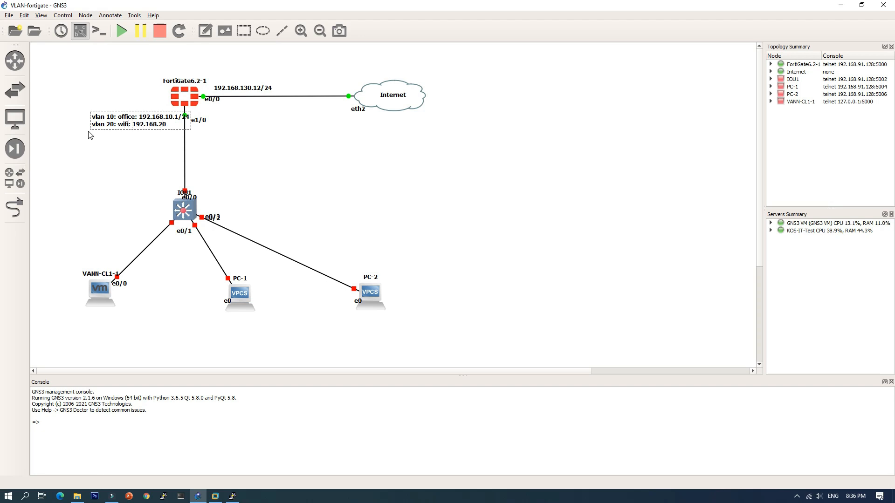
pyautogui.press('Return')
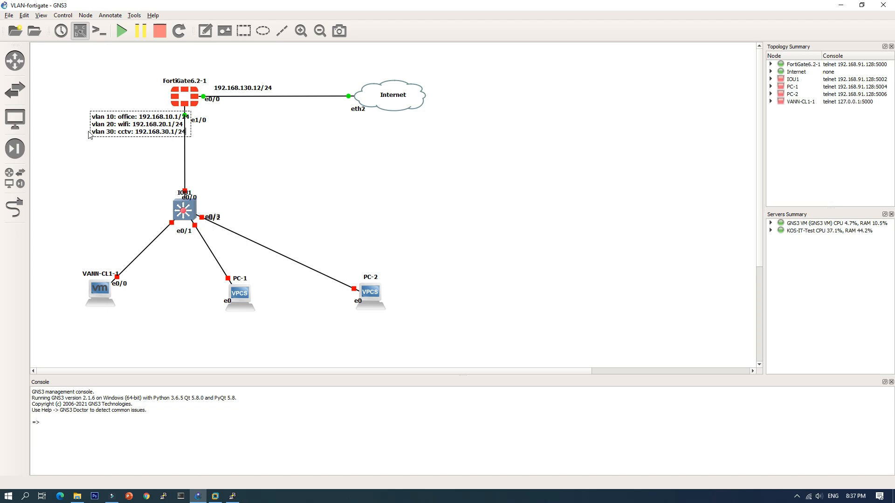
pyautogui.click(94, 163)
pyautogui.moveTo(135, 128)
pyautogui.mouseDown()
pyautogui.moveTo(114, 145)
pyautogui.moveTo(116, 136)
pyautogui.moveTo(135, 137)
pyautogui.mouseUp()
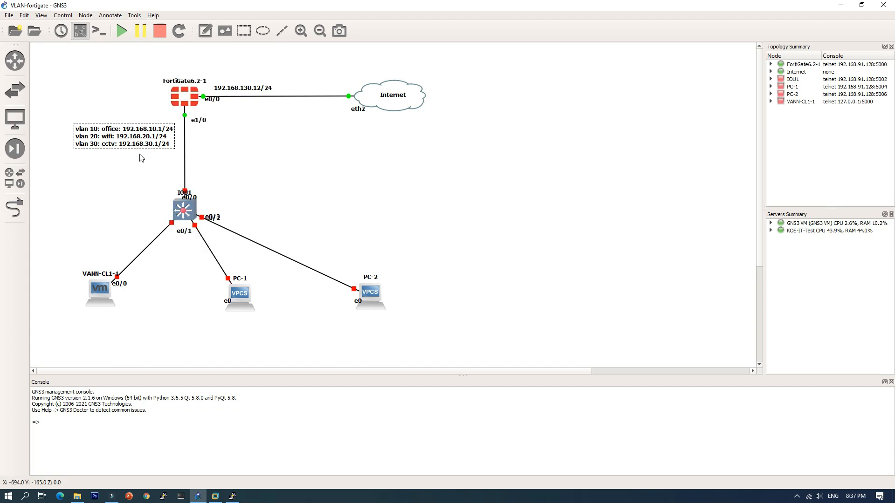
# Step: Bring up the FortiGate console and log in as admin, leaving the password blank
pyautogui.click(232, 496)
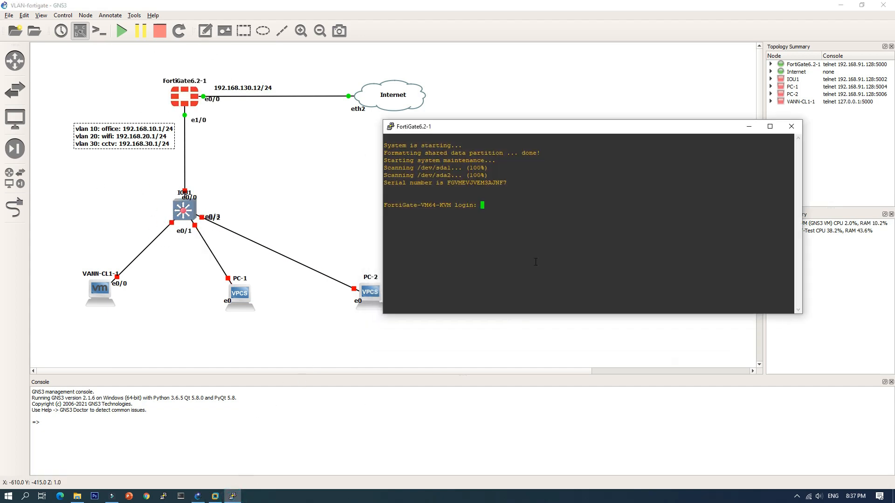
pyautogui.doubleClick(483, 206)
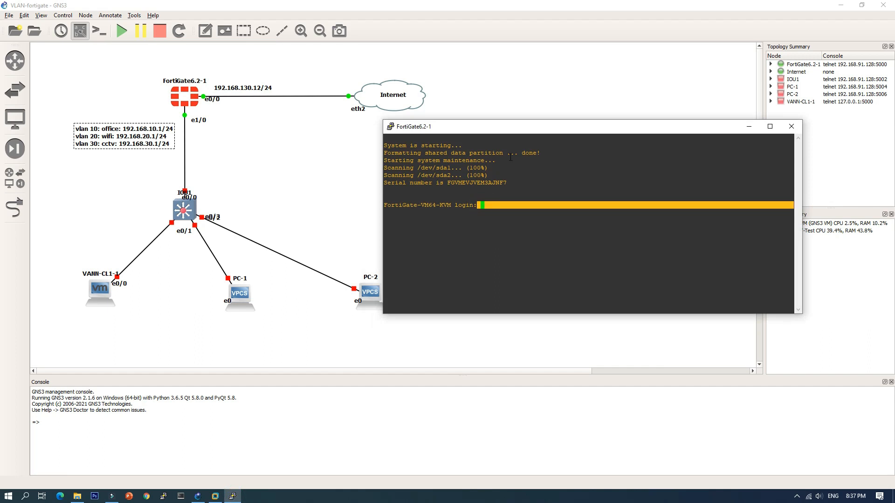
pyautogui.moveTo(504, 124); pyautogui.dragTo(499, 117)
pyautogui.click(496, 194)
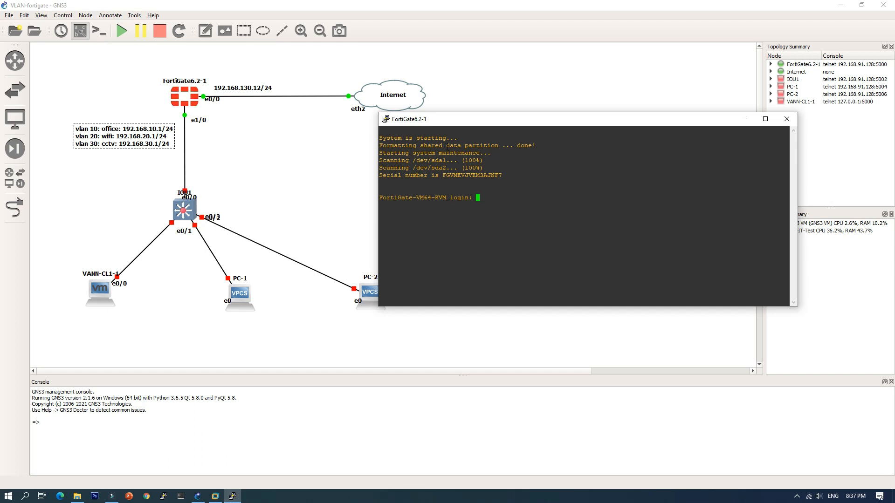
pyautogui.moveTo(493, 122); pyautogui.dragTo(496, 129)
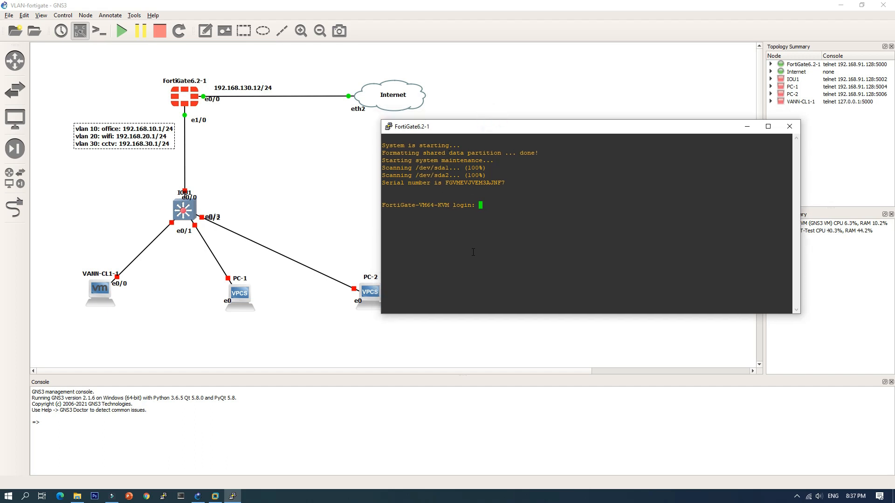
pyautogui.write('admin')
pyautogui.press('Return')
pyautogui.press('Return')
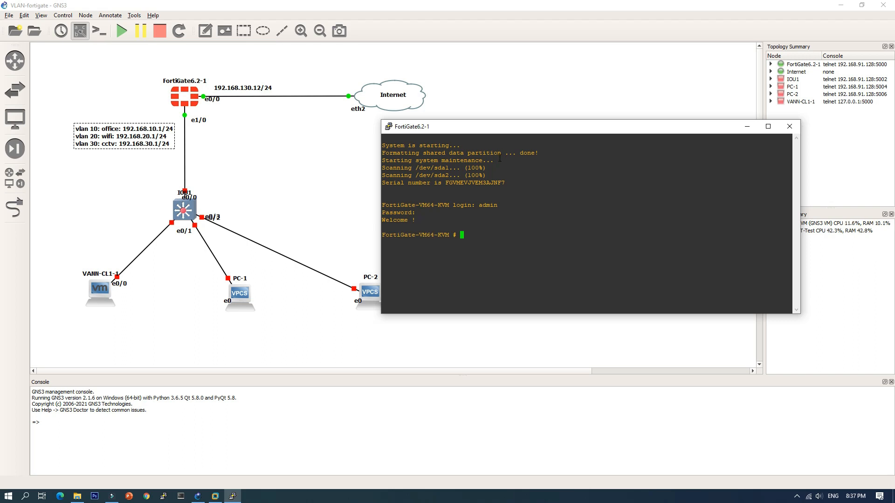
# Step: Enter the system interface configuration in the FortiGate console and open port1 for editing
pyautogui.moveTo(509, 130); pyautogui.dragTo(378, 129)
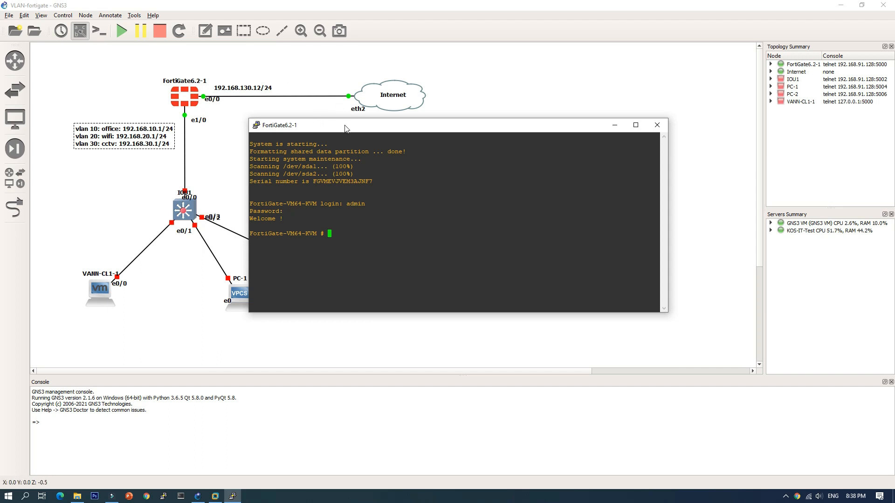
pyautogui.moveTo(346, 128); pyautogui.dragTo(333, 130)
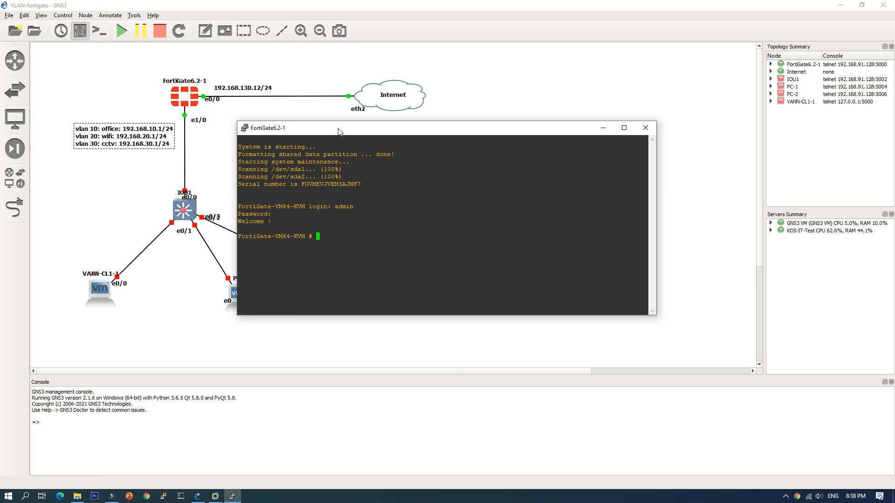
pyautogui.moveTo(354, 129); pyautogui.dragTo(348, 131)
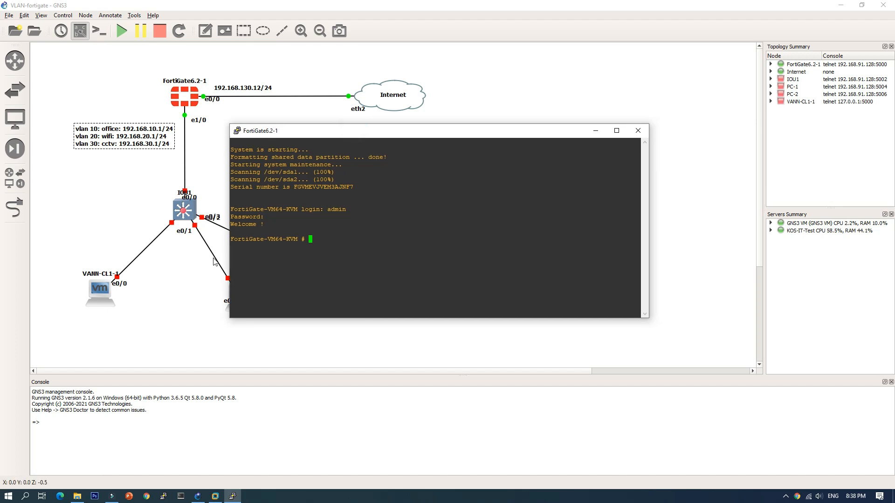
pyautogui.write('conf')
pyautogui.write('ig syst')
pyautogui.write('e')
pyautogui.write('int')
pyautogui.press('Return')
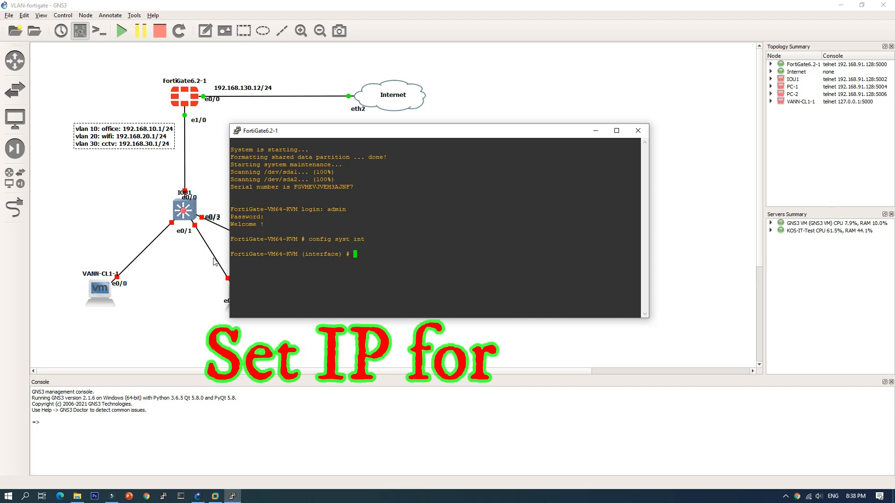
pyautogui.write('ed')
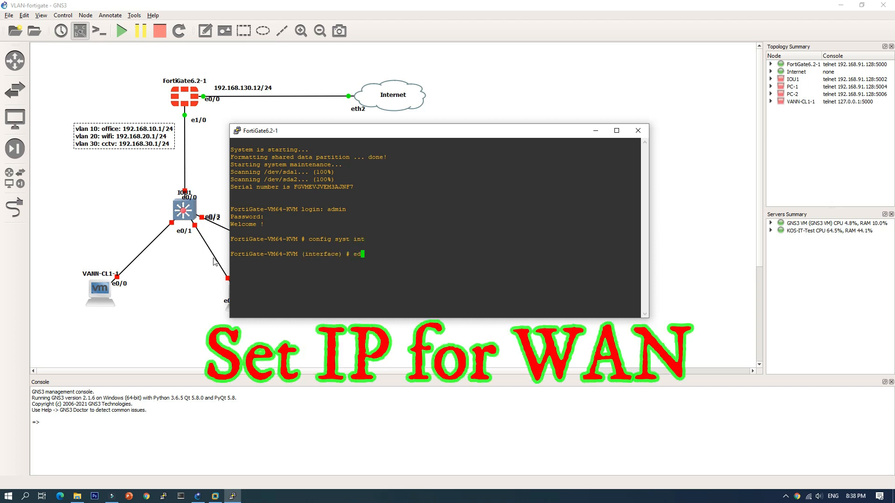
pyautogui.write('it port1')
pyautogui.press('Return')
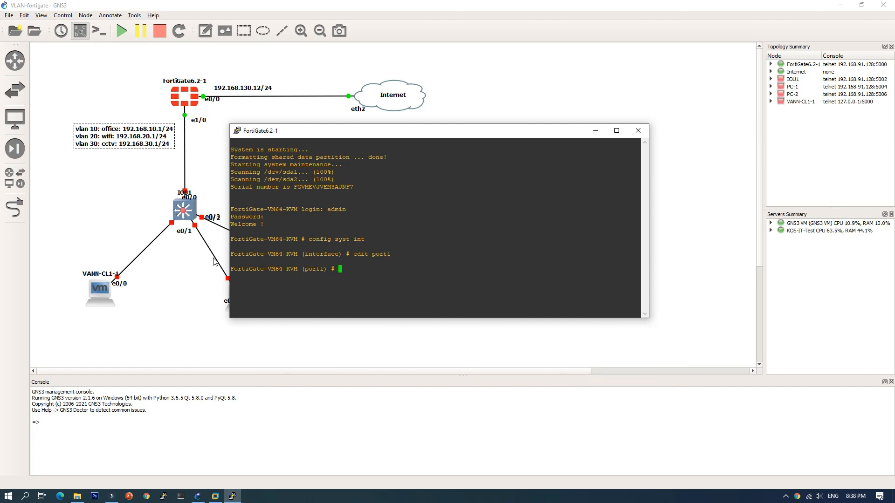
# Step: Set port1 to static mode with the IP address 192.168.130.12/24
pyautogui.write('set mode static')
pyautogui.press('Return')
pyautogui.write('set')
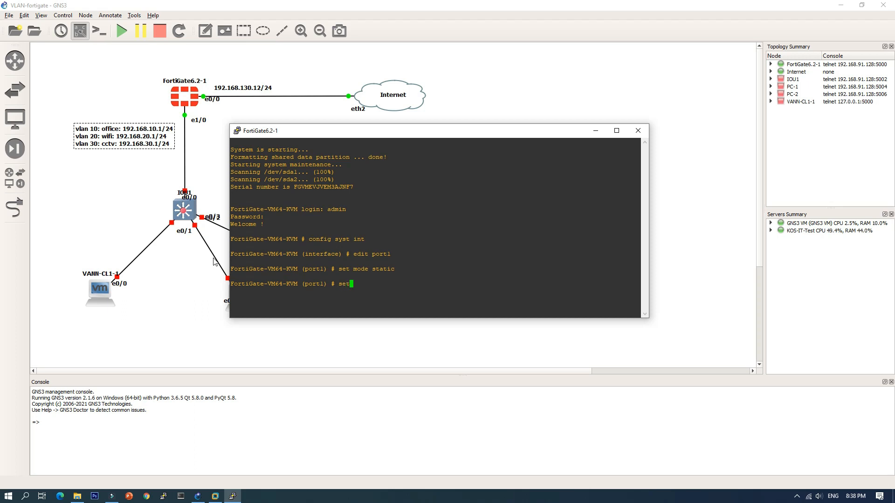
pyautogui.write(' ip 192.168.130.12/24')
pyautogui.press('Return')
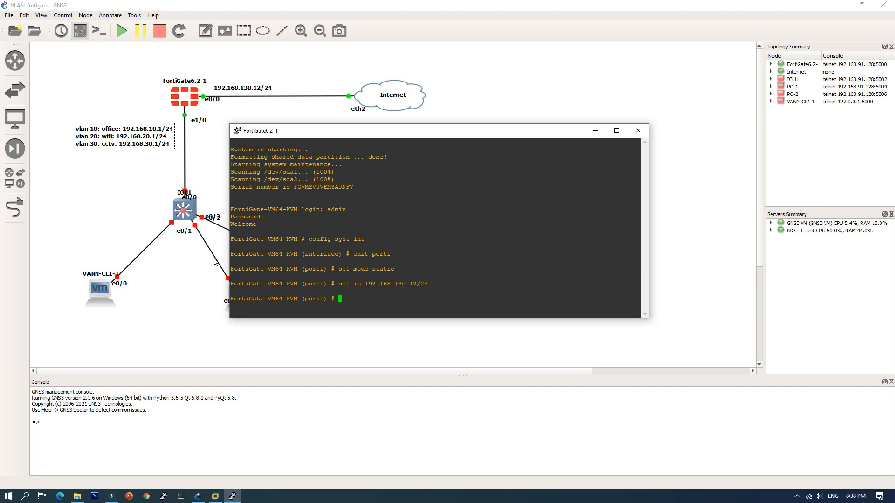
# Step: Set the role of port1 to wan in the FortiGate console
pyautogui.write('set roo')
pyautogui.press('BackSpace')
pyautogui.write('le wan')
pyautogui.press('Return')
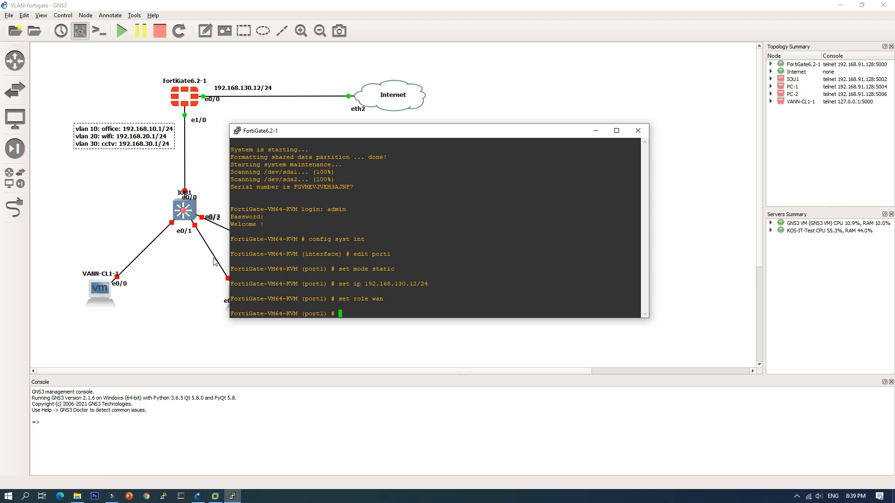
# Step: Allow ping, https, http and ssh access on port1, and end the interface configuration
pyautogui.write('set allowaccess ping ')
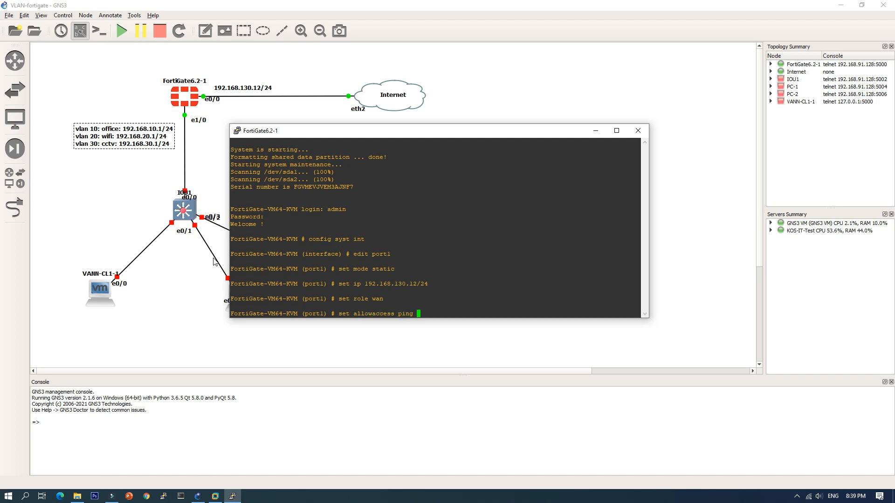
pyautogui.write('https http ssh')
pyautogui.press('Return')
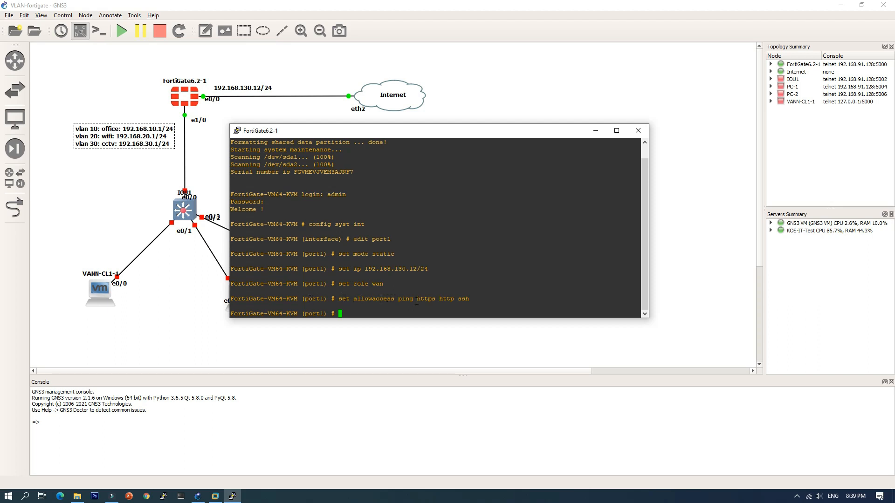
pyautogui.moveTo(454, 299); pyautogui.dragTo(426, 298)
pyautogui.moveTo(414, 300); pyautogui.dragTo(400, 300)
pyautogui.click(405, 300)
pyautogui.write('end')
pyautogui.press('Return')
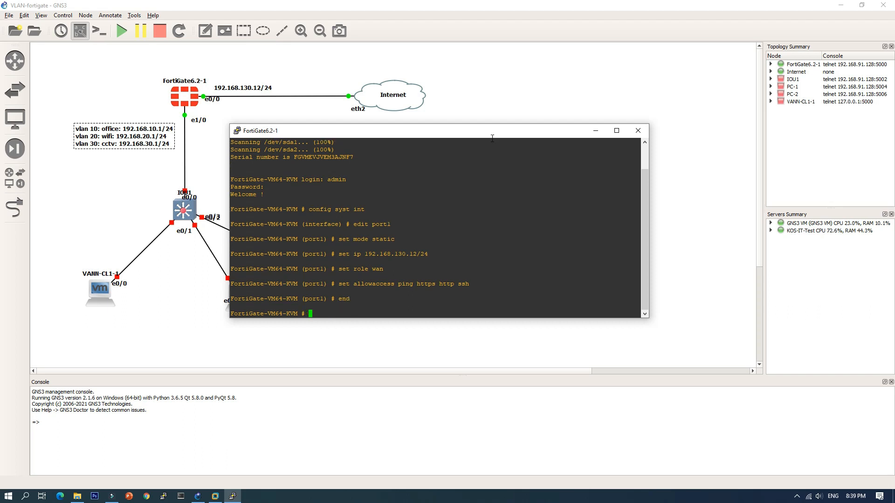
# Step: Switch to Chrome and load the FortiGate web interface at 192.168.130.12
pyautogui.moveTo(498, 132); pyautogui.dragTo(583, 136)
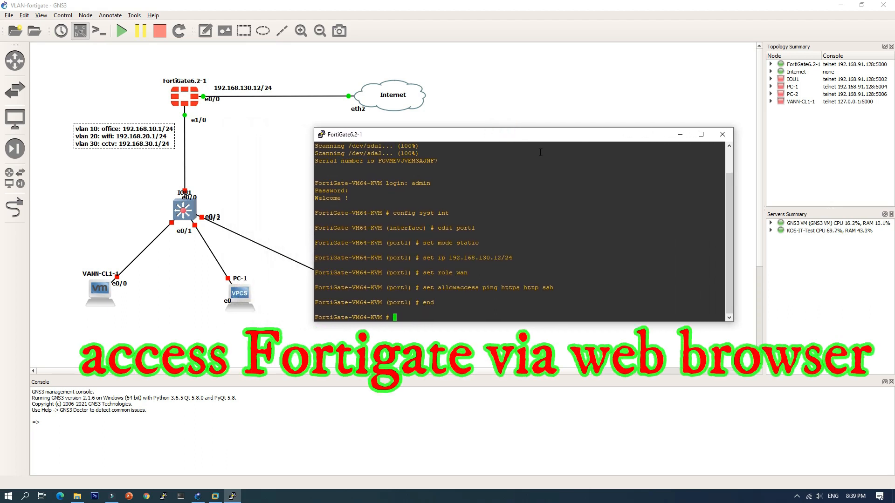
pyautogui.click(146, 496)
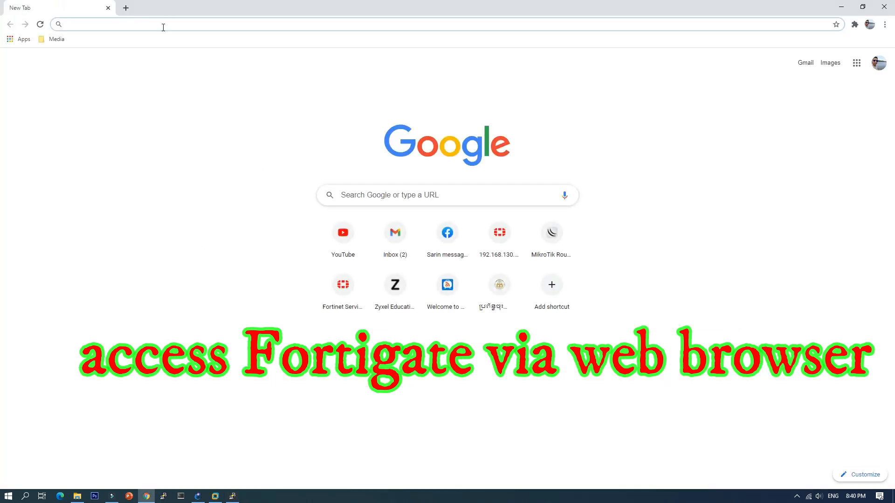
pyautogui.write('1')
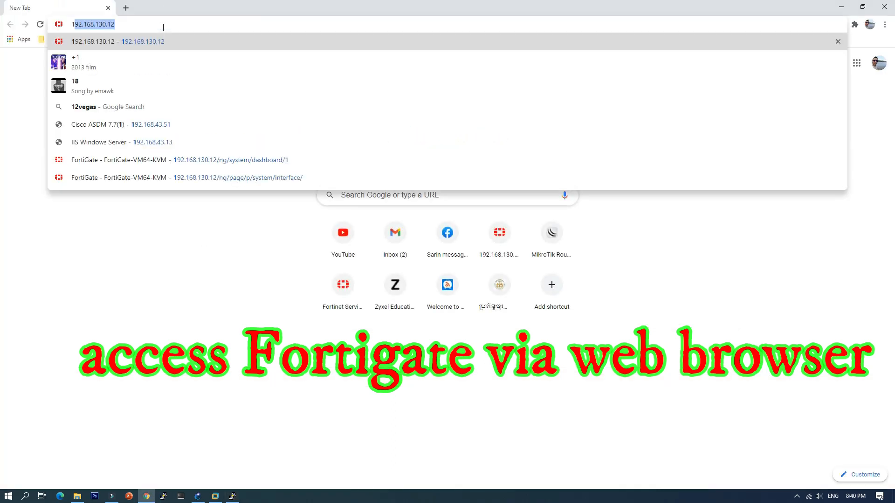
pyautogui.press('Return')
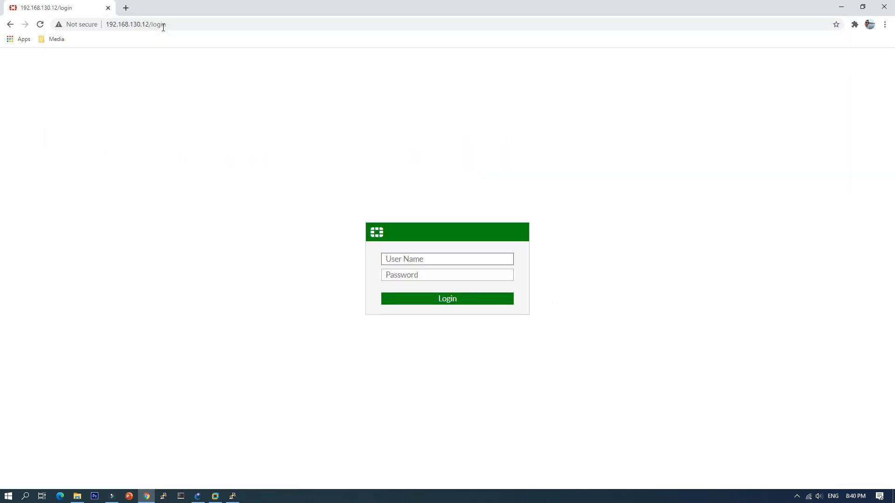
# Step: Log in to the FortiGate web interface as admin with no password, and postpone the password change
pyautogui.write('admin')
pyautogui.press('Return')
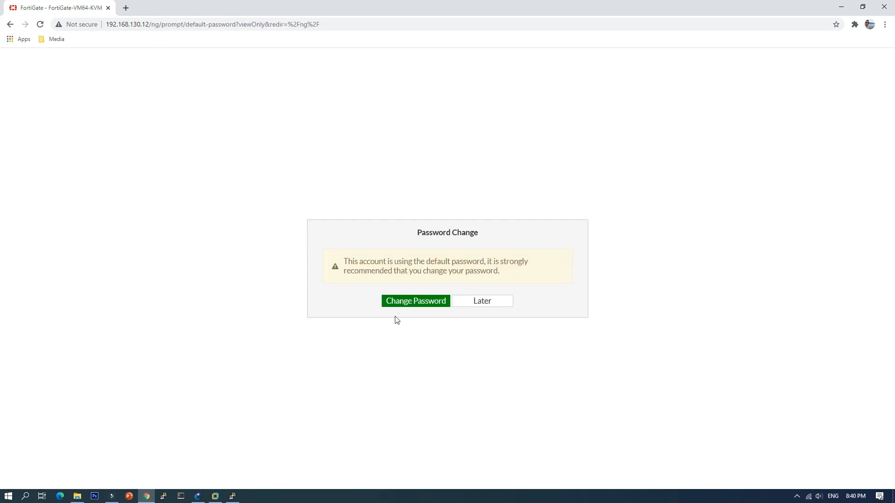
pyautogui.click(484, 305)
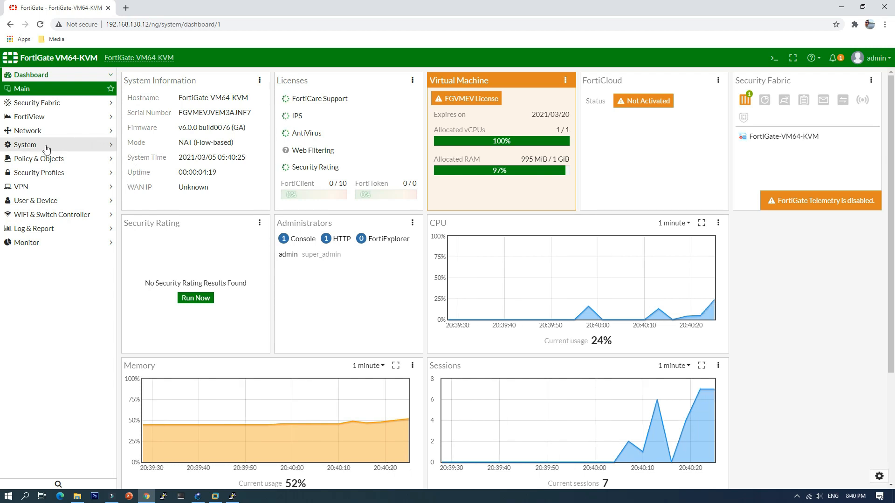
# Step: Open the port1 interface for editing in the network interface list and set its alias to WAN
pyautogui.click(44, 131)
pyautogui.click(55, 133)
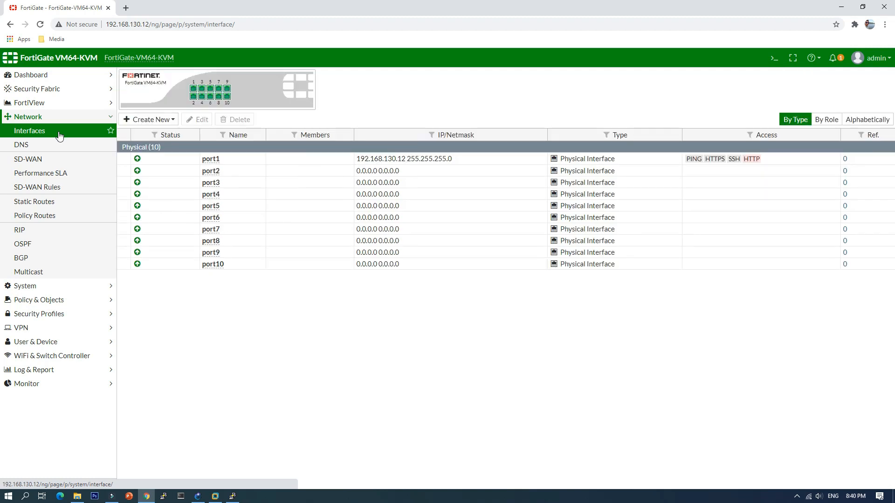
pyautogui.click(236, 159)
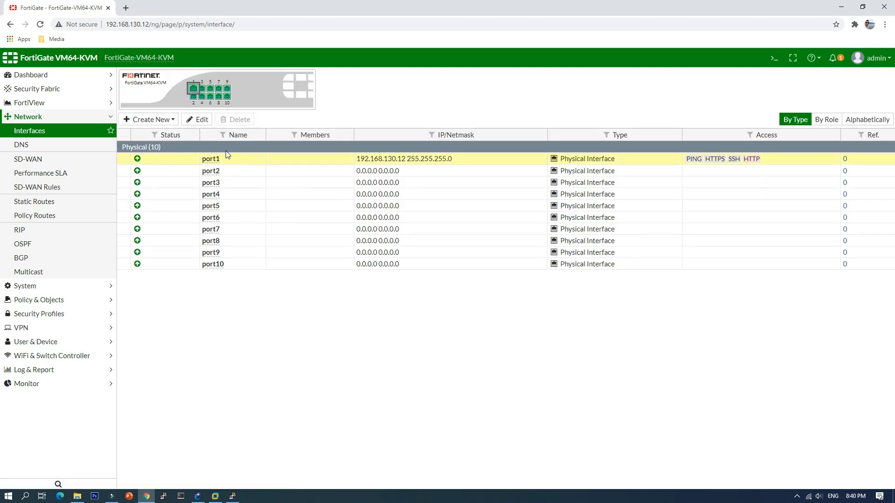
pyautogui.click(197, 120)
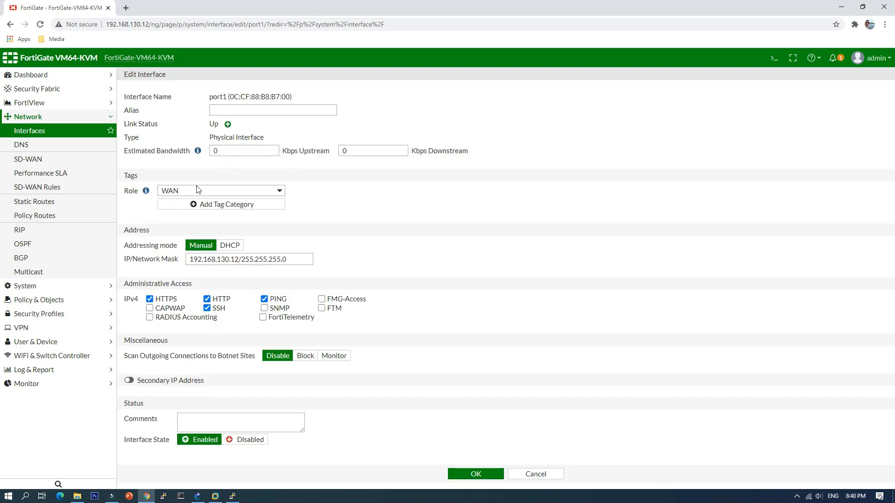
pyautogui.click(237, 108)
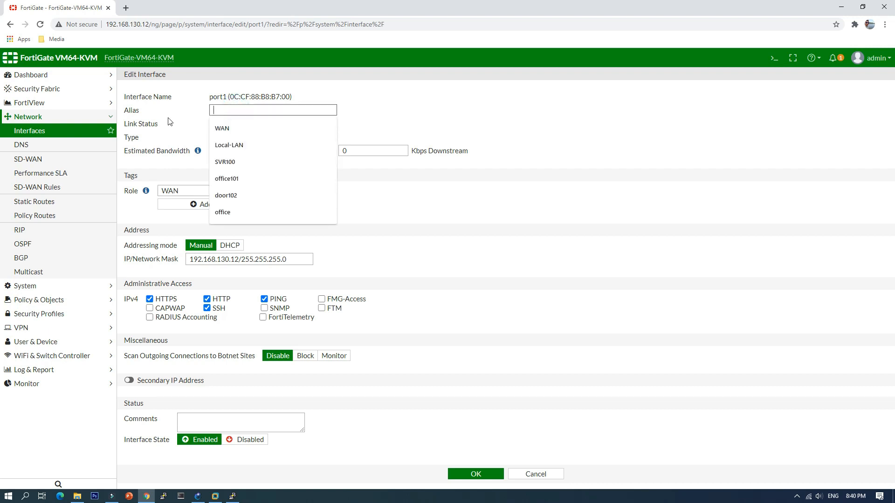
pyautogui.press('Down')
pyautogui.press('Return')
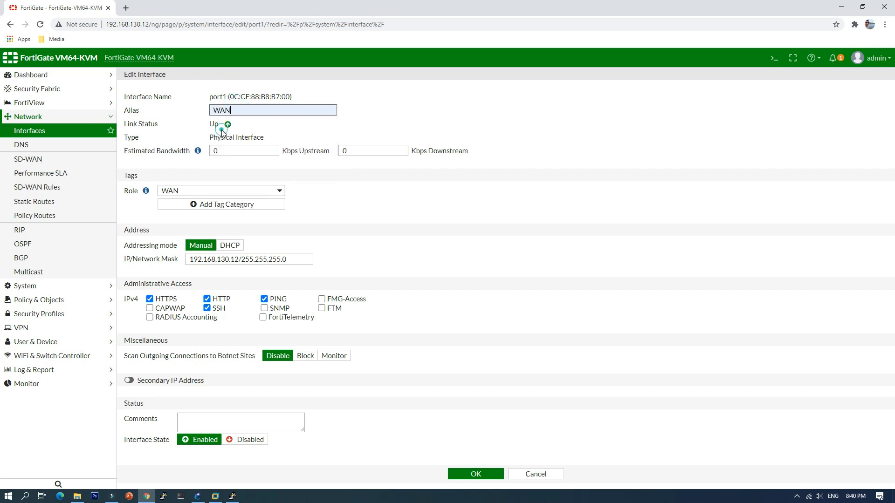
pyautogui.click(177, 110)
pyautogui.click(321, 300)
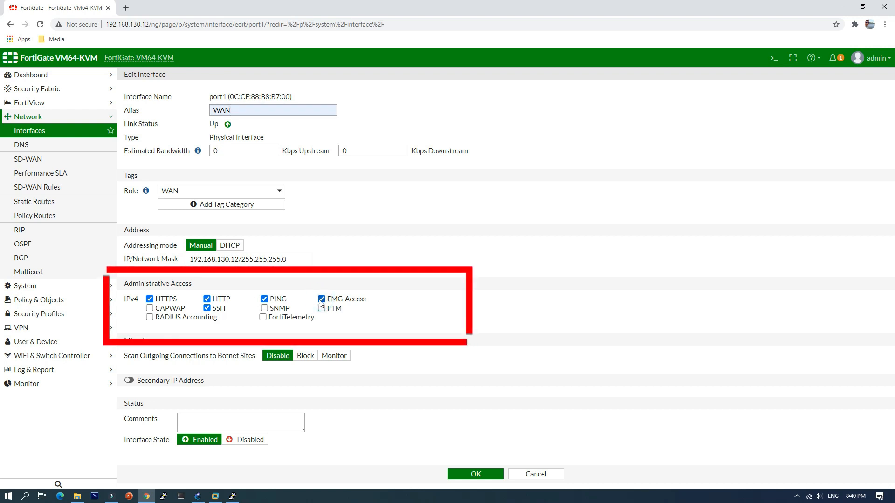
pyautogui.click(264, 309)
pyautogui.click(321, 309)
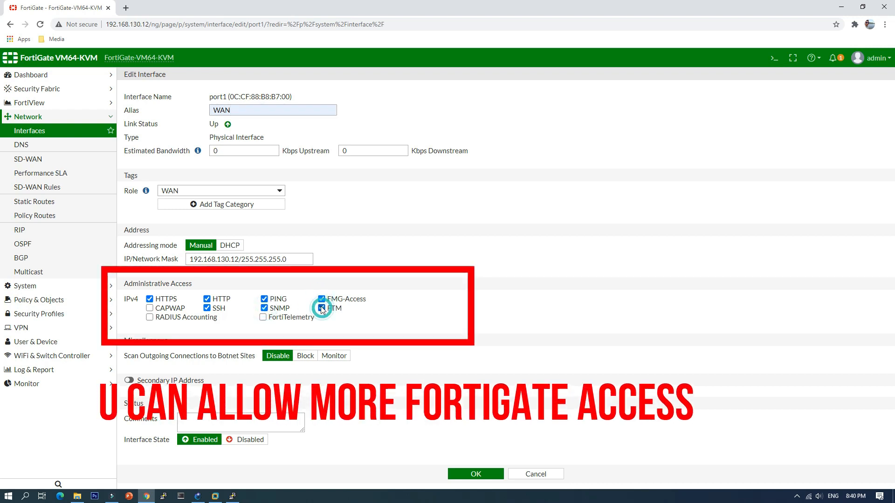
pyautogui.click(321, 299)
pyautogui.click(321, 308)
pyautogui.click(264, 308)
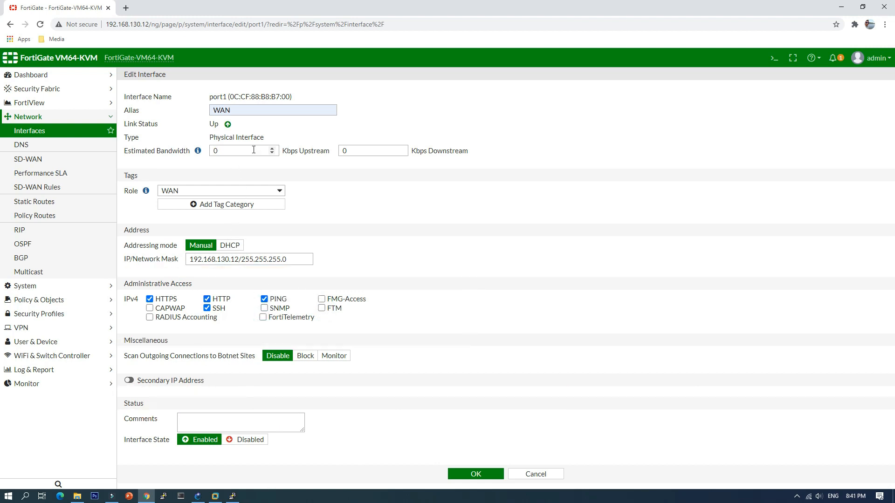
# Step: Save the port1 changes, and switch to GNS3 to check the VLAN addressing note beside the FortiGate
pyautogui.click(474, 473)
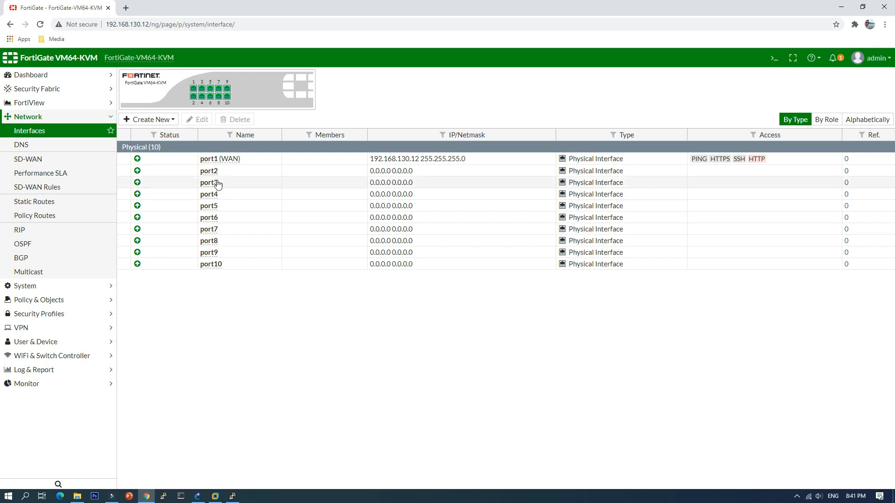
pyautogui.click(197, 496)
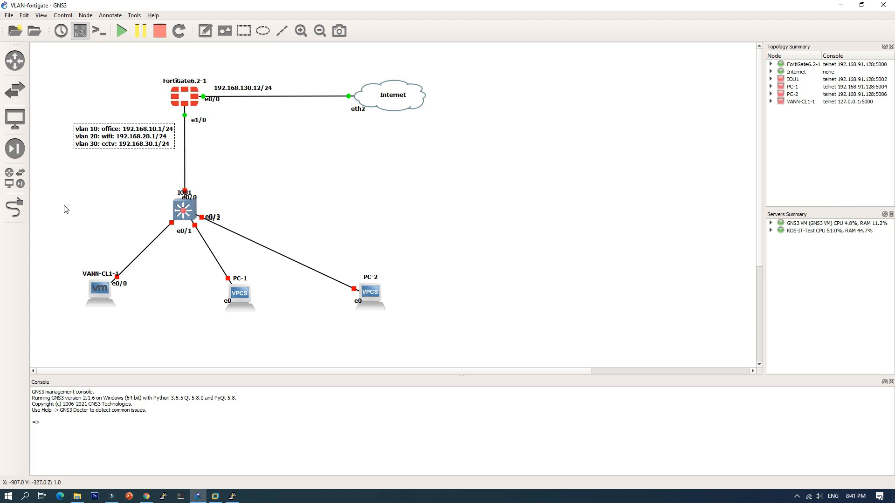
pyautogui.click(108, 181)
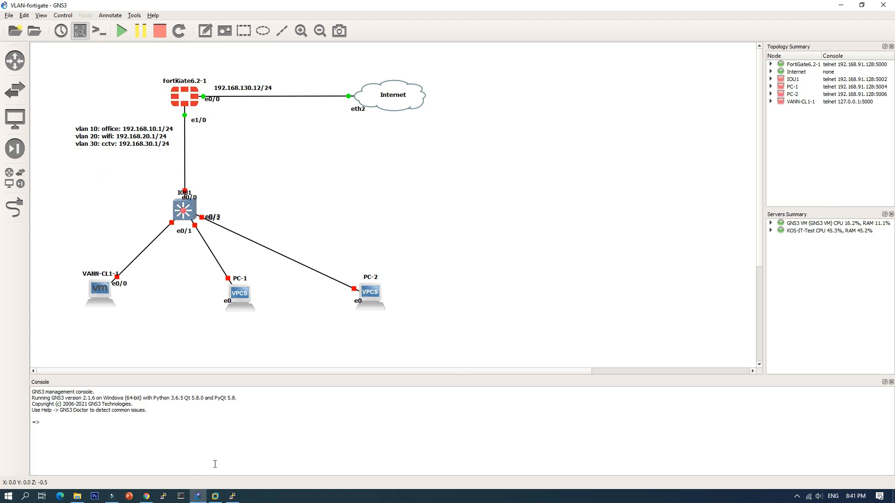
# Step: Switch back to Chrome and start a new FortiGate interface named vlan10 with the alias office
pyautogui.click(147, 497)
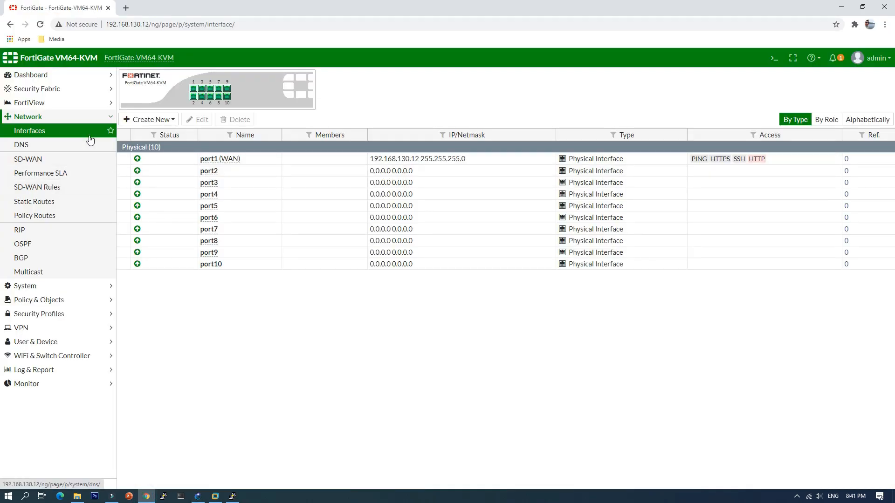
pyautogui.click(159, 120)
pyautogui.click(145, 132)
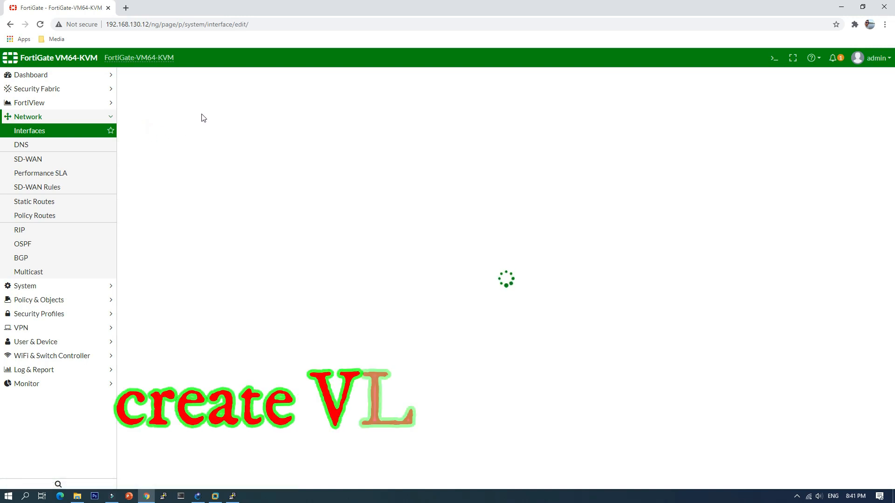
pyautogui.click(197, 96)
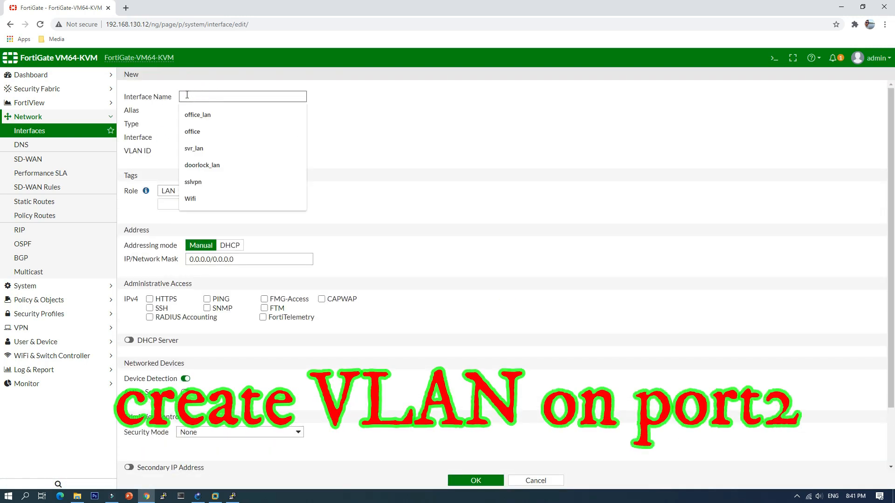
pyautogui.write('vlan10')
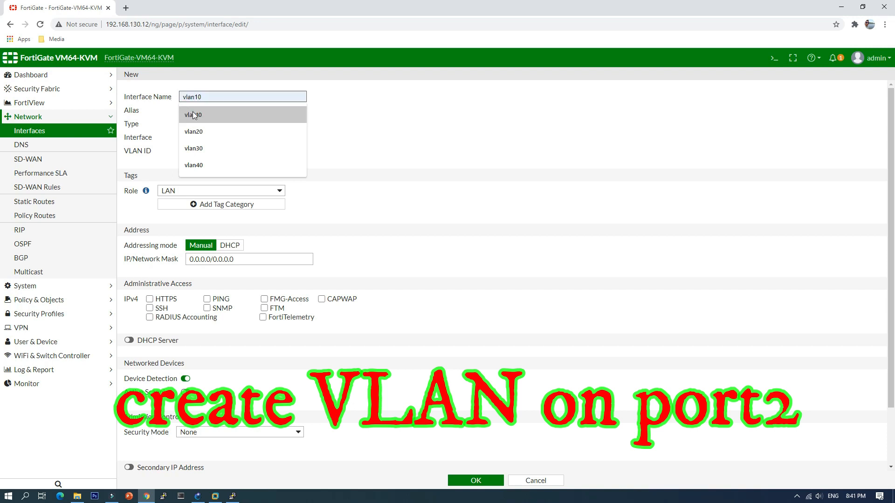
pyautogui.click(193, 114)
pyautogui.click(202, 111)
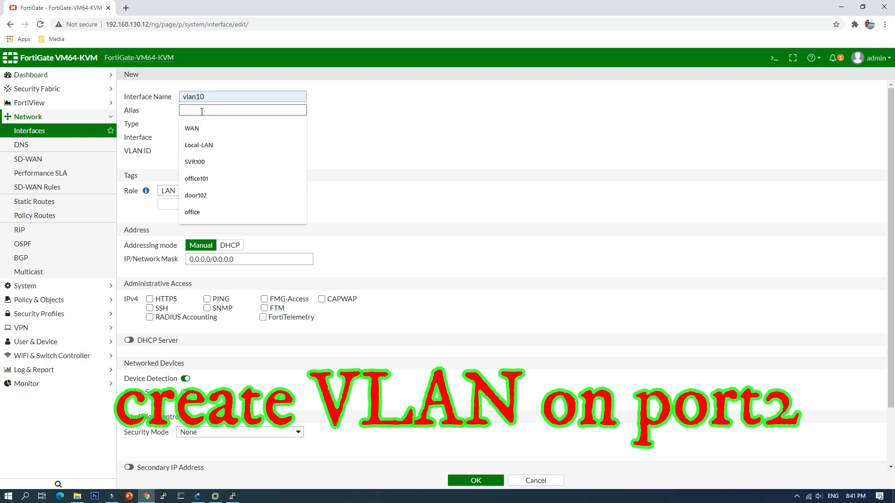
pyautogui.write('of')
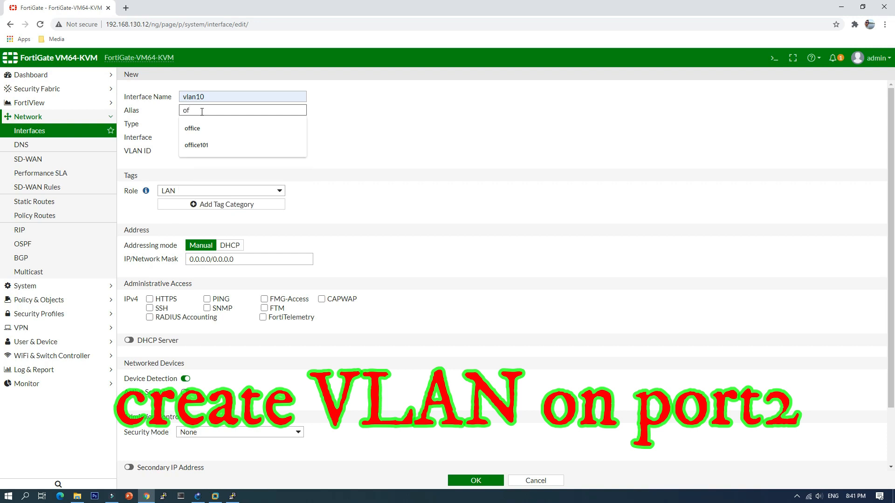
pyautogui.write('fice')
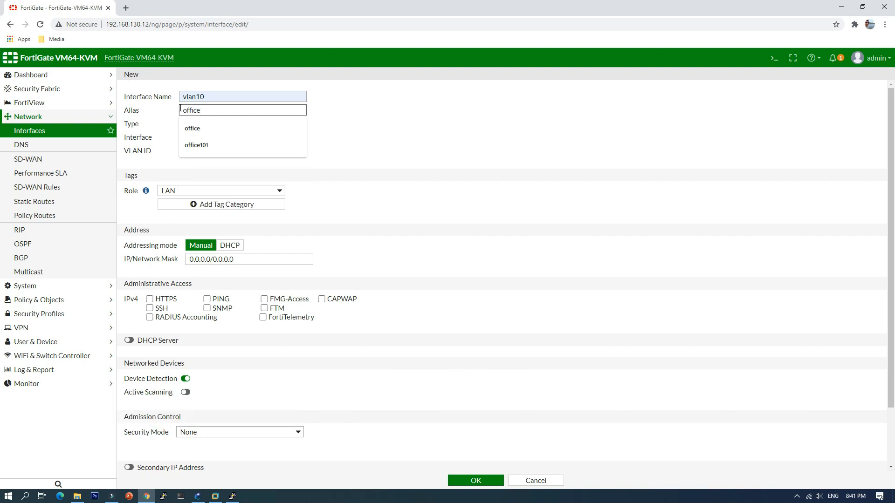
pyautogui.click(159, 112)
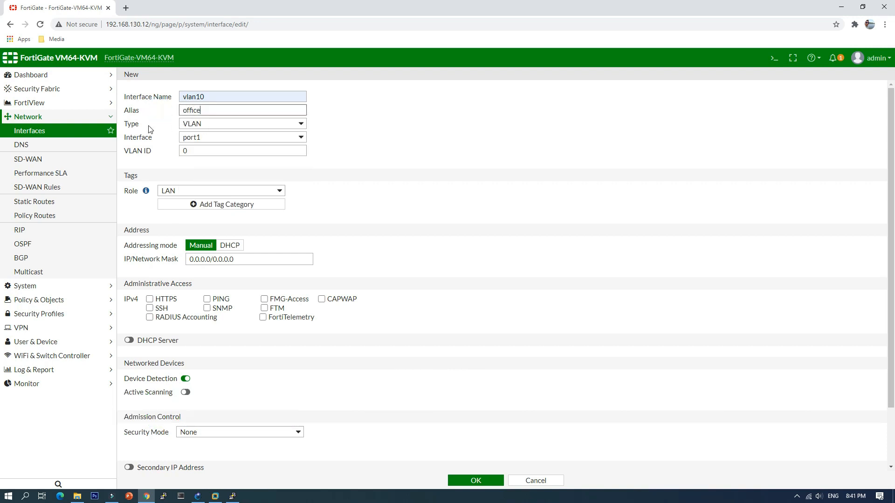
# Step: Set the vlan10 interface type to VLAN on port2 with VLAN ID 10
pyautogui.click(219, 124)
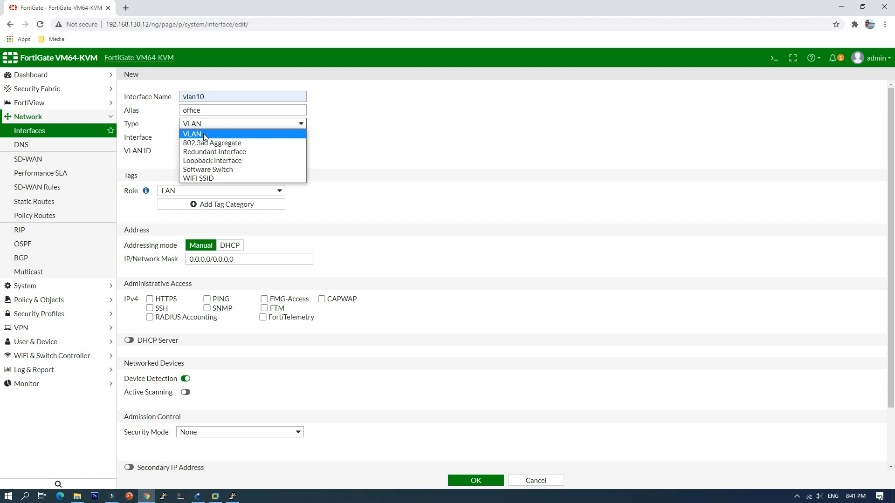
pyautogui.click(204, 135)
pyautogui.click(222, 139)
pyautogui.click(212, 157)
pyautogui.click(192, 153)
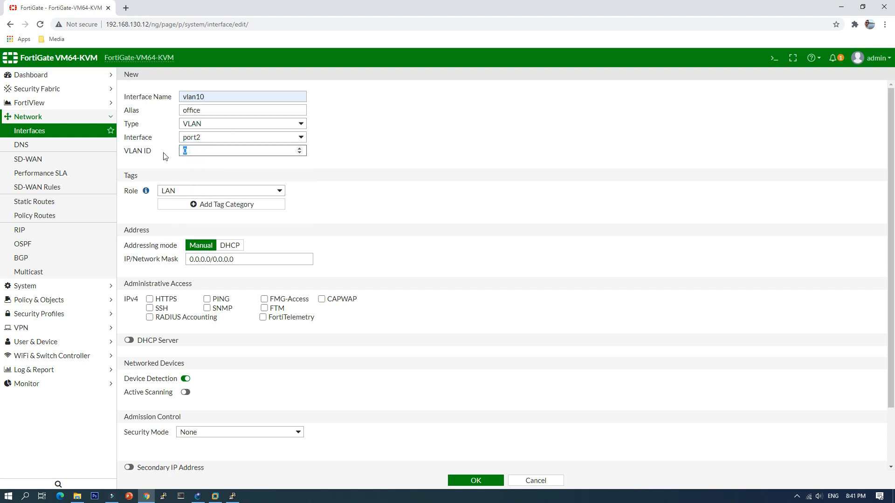
pyautogui.click(184, 164)
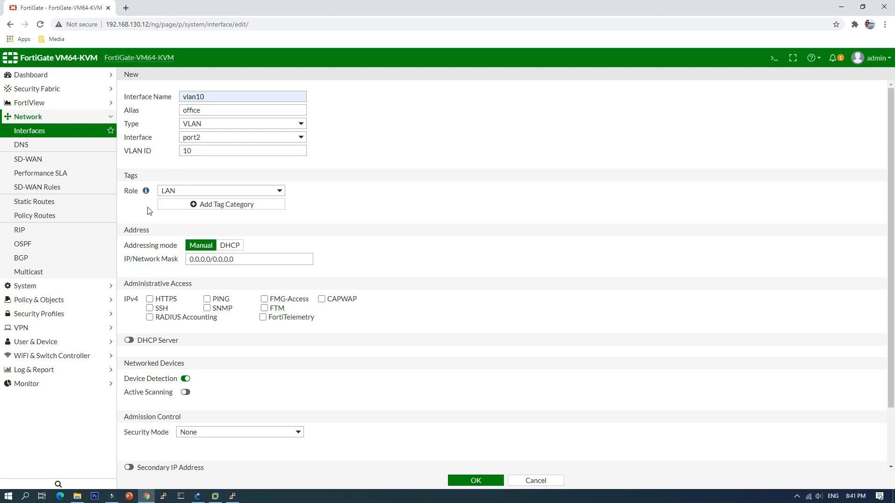
# Step: Set the IP/network mask of vlan10 to 192.168.10.1/24 and allow HTTPS and PING administrative access
pyautogui.click(237, 259)
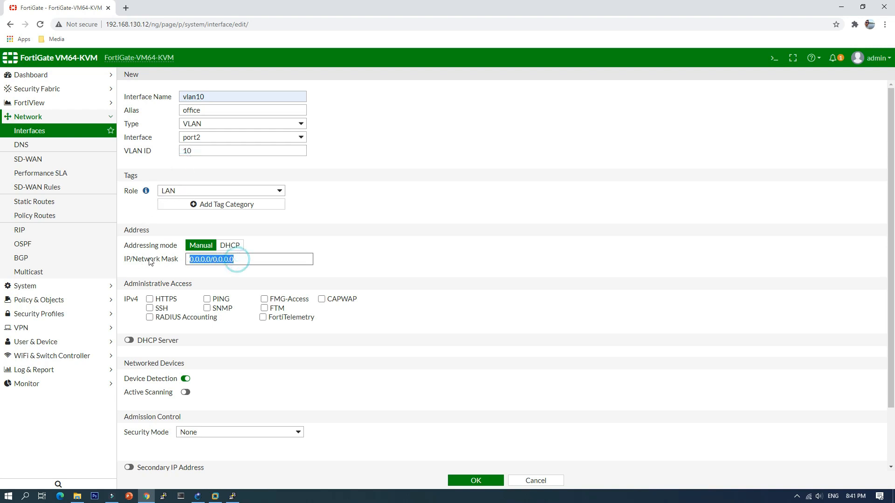
pyautogui.write('192.168.10.')
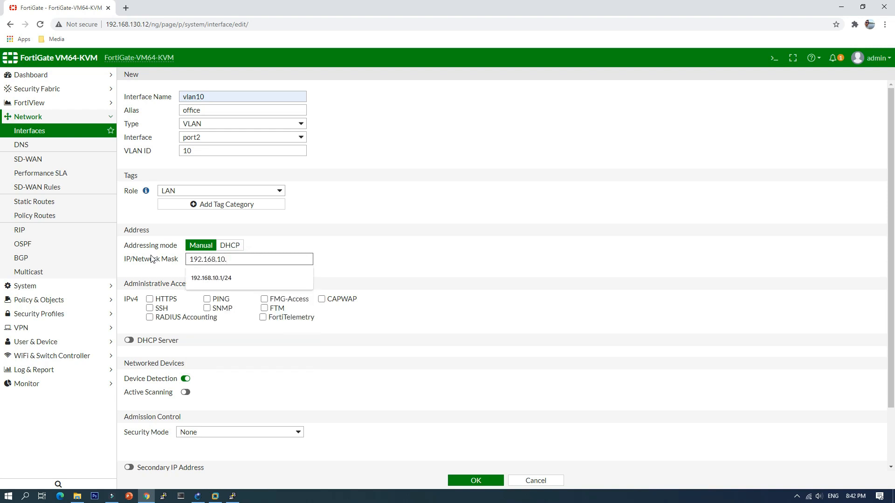
pyautogui.write('1/24')
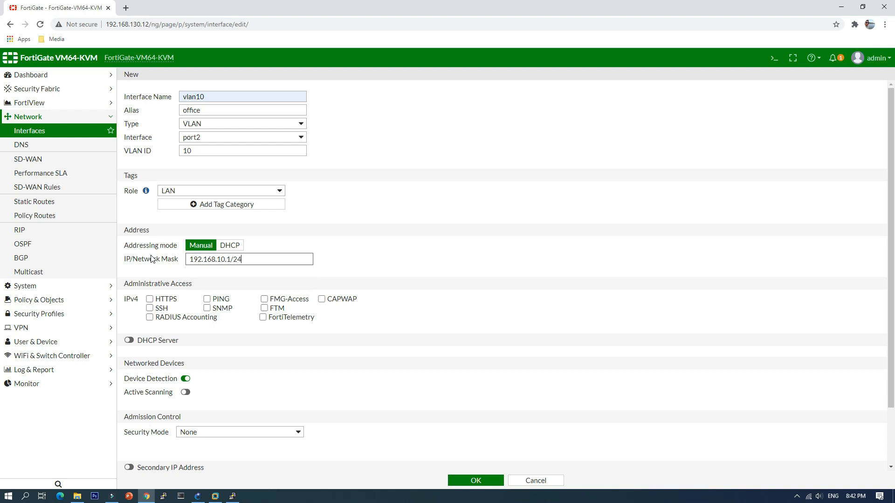
pyautogui.click(330, 214)
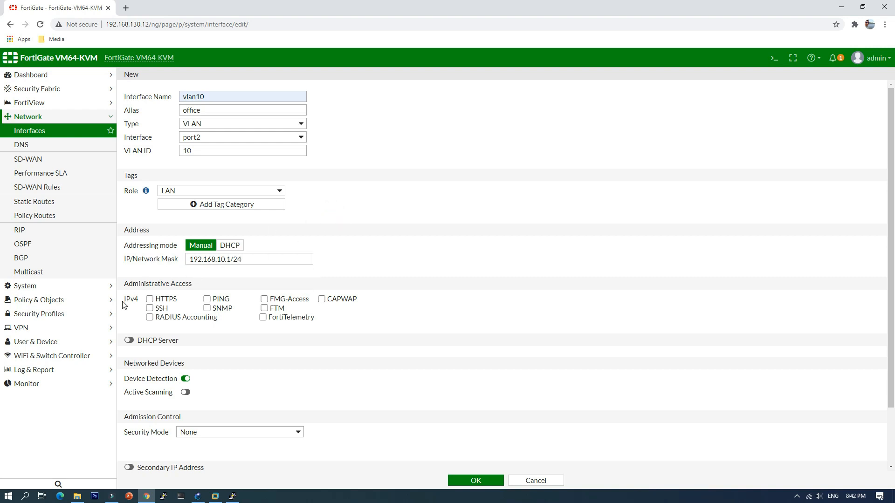
pyautogui.click(150, 300)
pyautogui.click(207, 299)
# Step: Enable the DHCP server on vlan10 and save the new interface
pyautogui.click(128, 340)
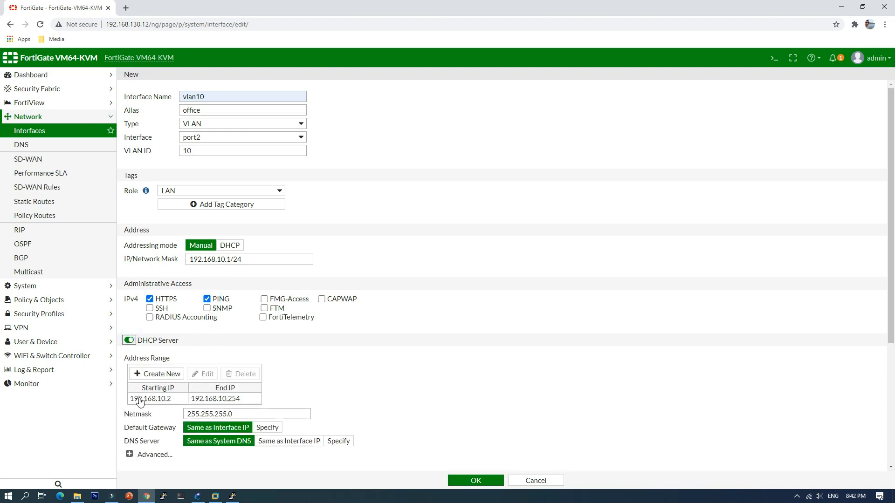
pyautogui.scroll(-4, 419, 447)
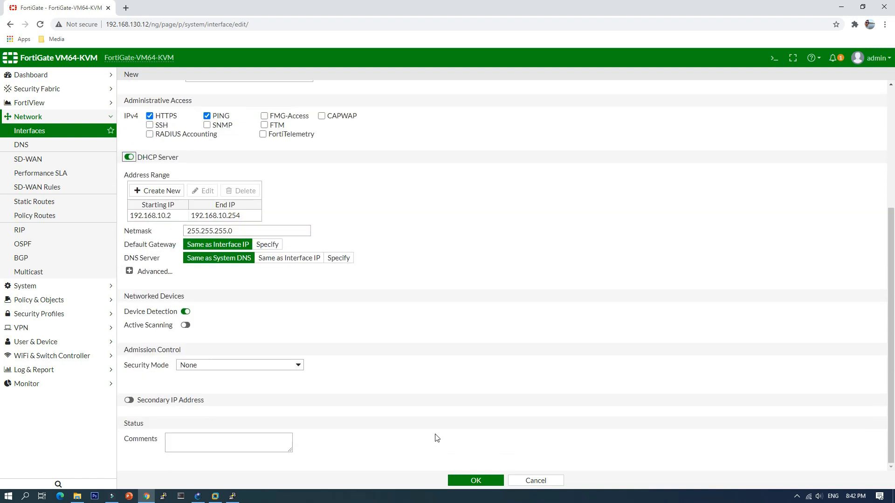
pyautogui.click(476, 480)
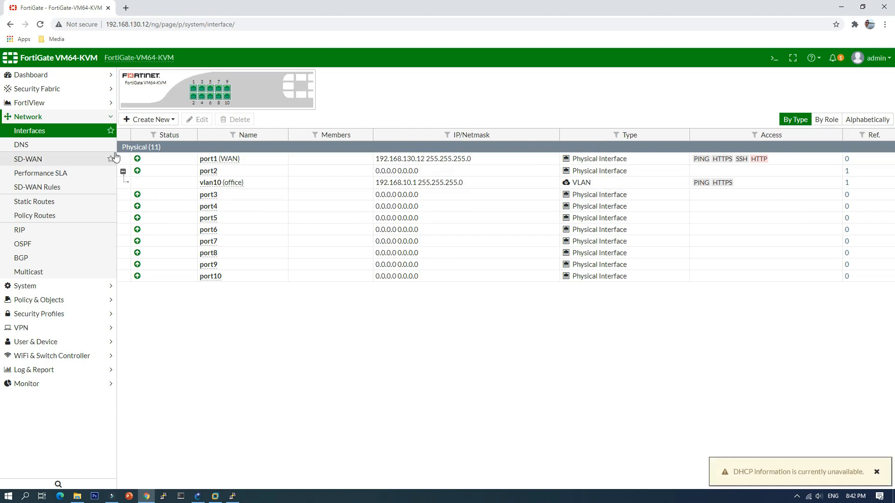
# Step: Start another new interface named vlan20 with the alias wifi
pyautogui.click(155, 121)
pyautogui.click(152, 133)
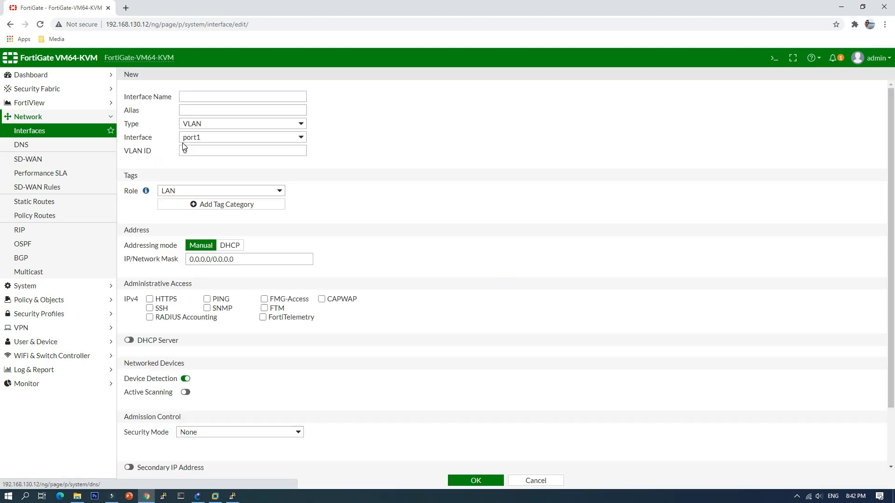
pyautogui.click(206, 95)
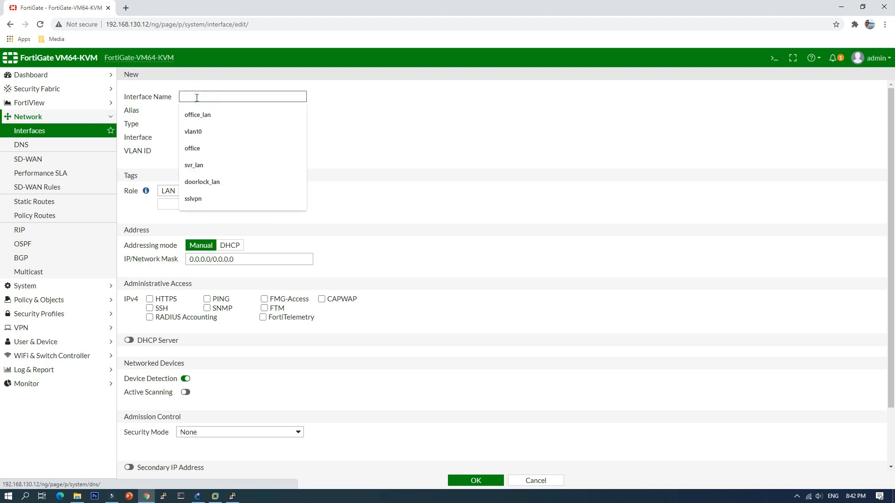
pyautogui.write('vlan20')
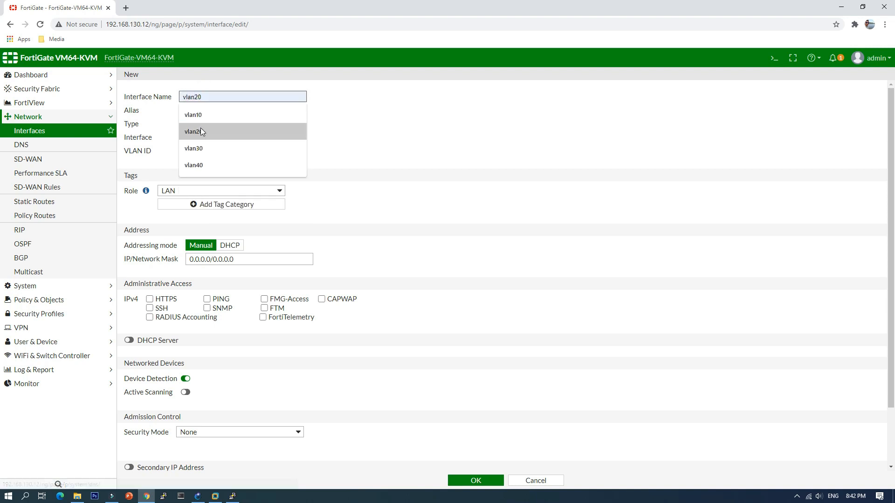
pyautogui.click(193, 132)
pyautogui.click(196, 111)
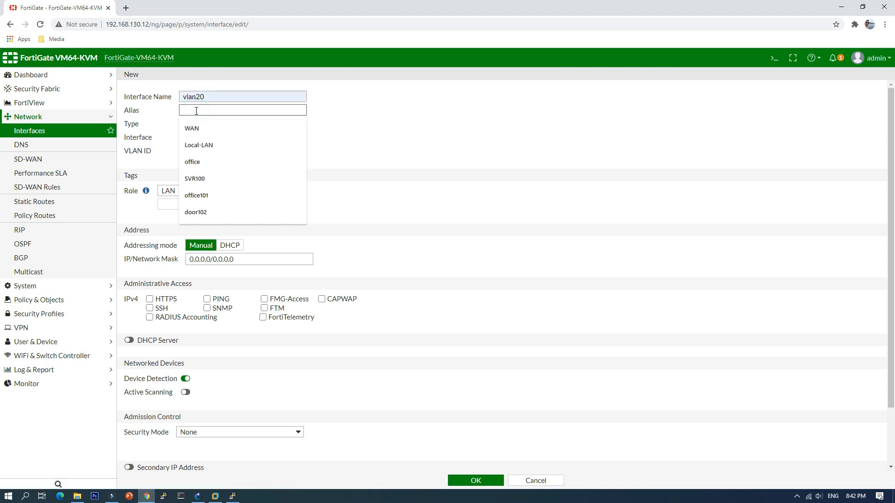
pyautogui.write('w')
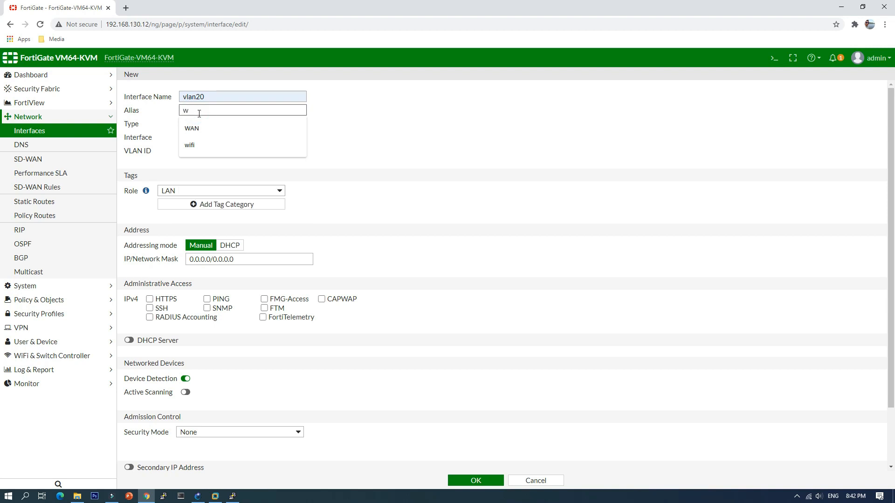
pyautogui.click(196, 145)
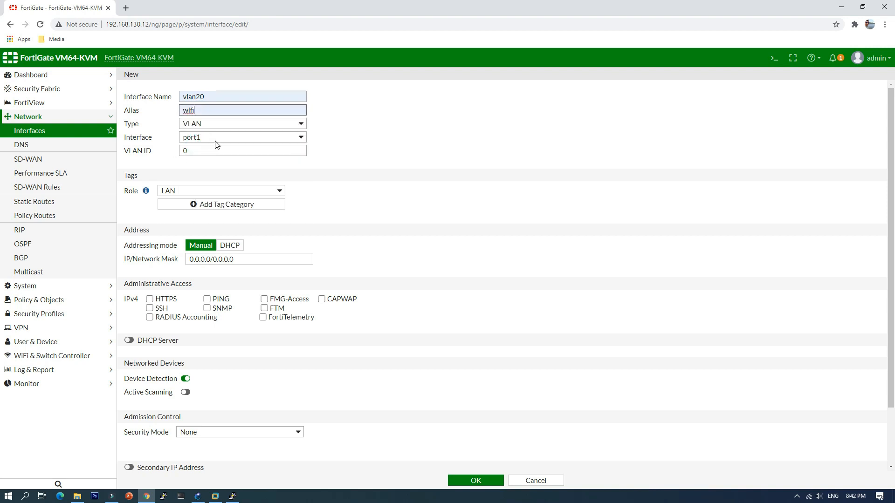
# Step: Assign the new vlan20 interface to port2 with VLAN ID 20
pyautogui.click(218, 140)
pyautogui.click(224, 155)
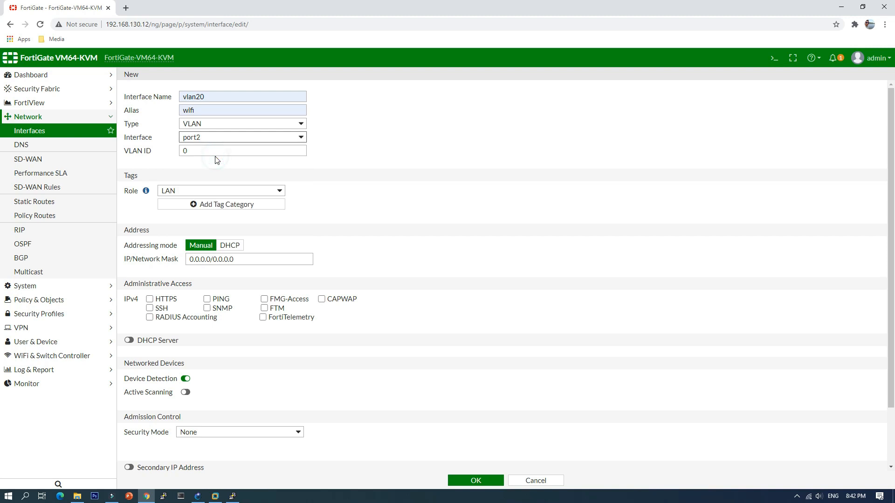
pyautogui.moveTo(199, 151); pyautogui.dragTo(175, 154)
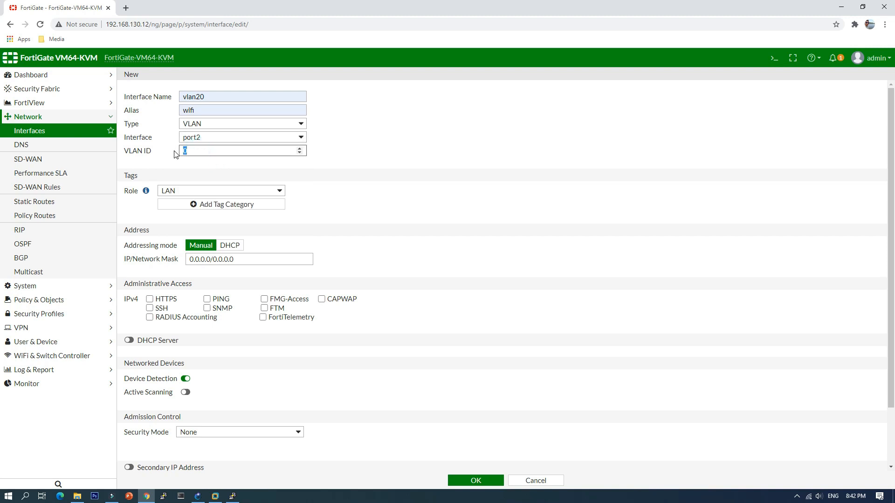
pyautogui.click(166, 152)
# Step: Set the IP/network mask of vlan20 to 192.168.20.1/24
pyautogui.moveTo(241, 261); pyautogui.dragTo(161, 260)
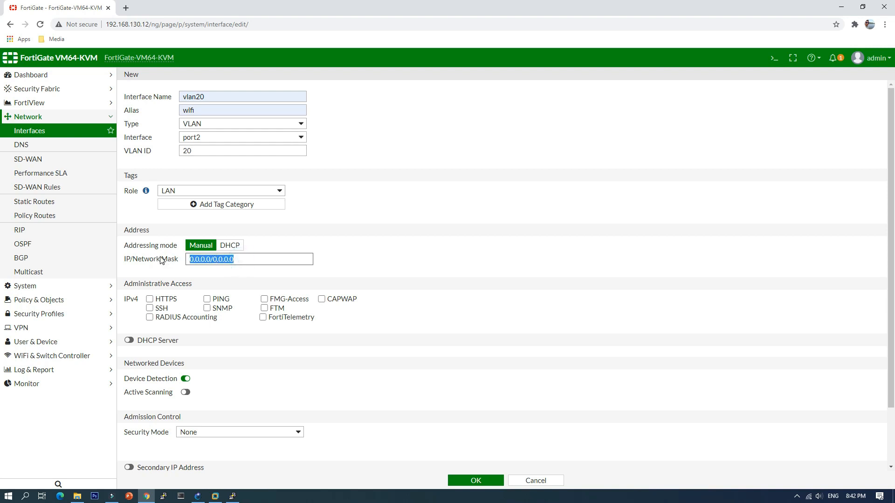
pyautogui.write('192.168.10.1/24')
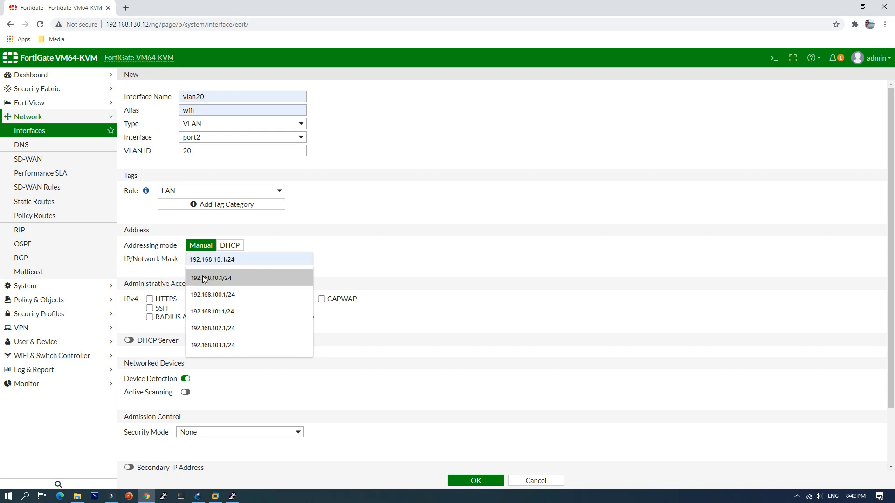
pyautogui.click(203, 277)
pyautogui.click(220, 260)
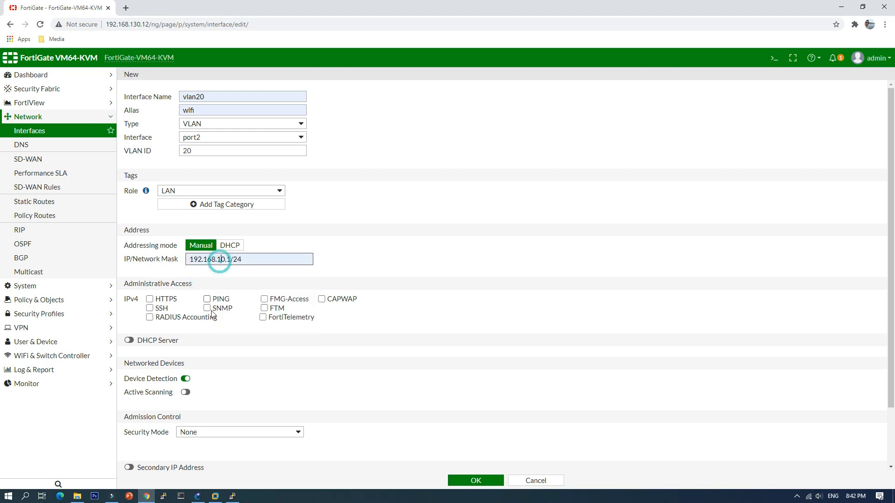
pyautogui.press('BackSpace')
pyautogui.write('2')
pyautogui.click(397, 235)
# Step: Allow HTTPS and PING administrative access on vlan20, enable its DHCP server and save the interface
pyautogui.click(150, 299)
pyautogui.click(207, 298)
pyautogui.click(130, 340)
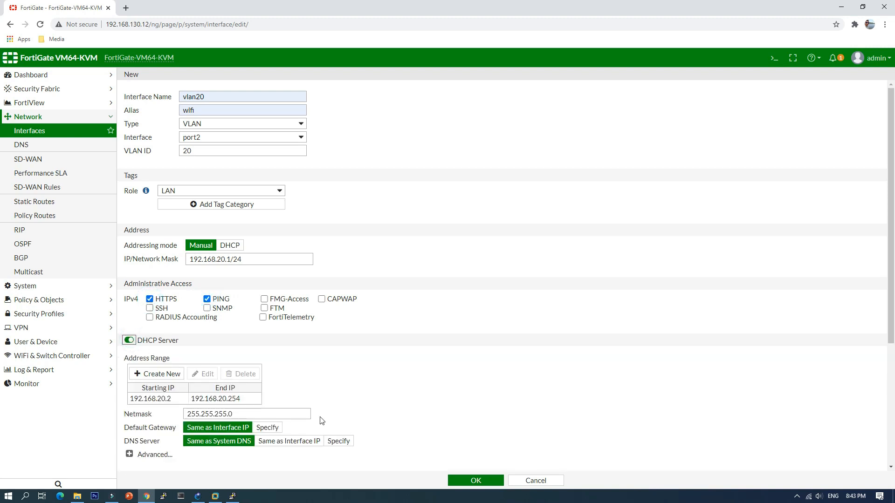
pyautogui.click(472, 481)
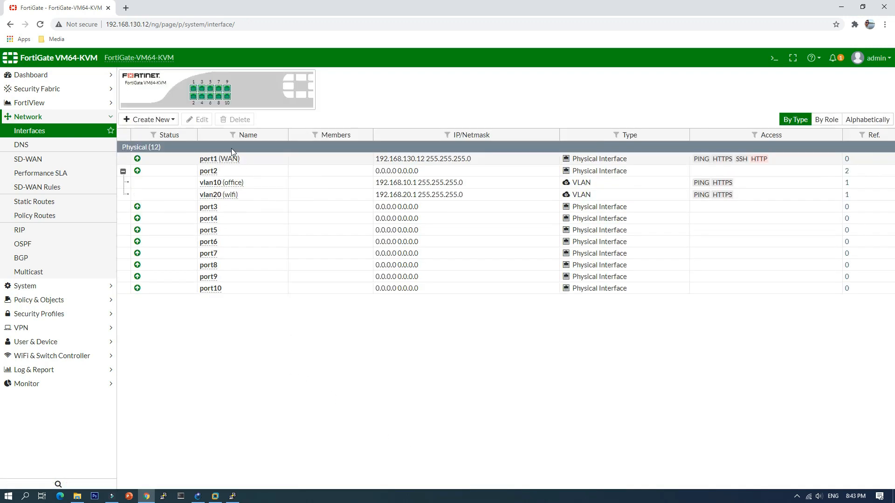
# Step: Start a third VLAN interface named vlan30 with the alias cctv
pyautogui.click(171, 120)
pyautogui.click(139, 133)
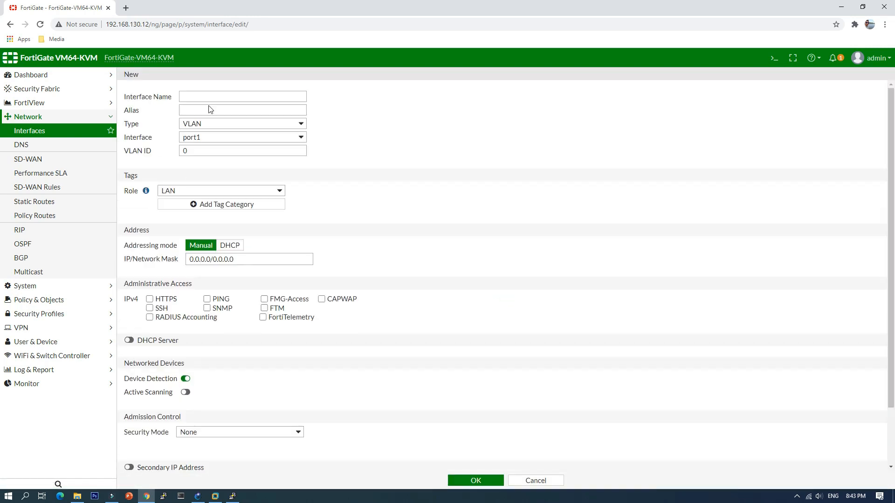
pyautogui.click(209, 96)
pyautogui.write('vlan30')
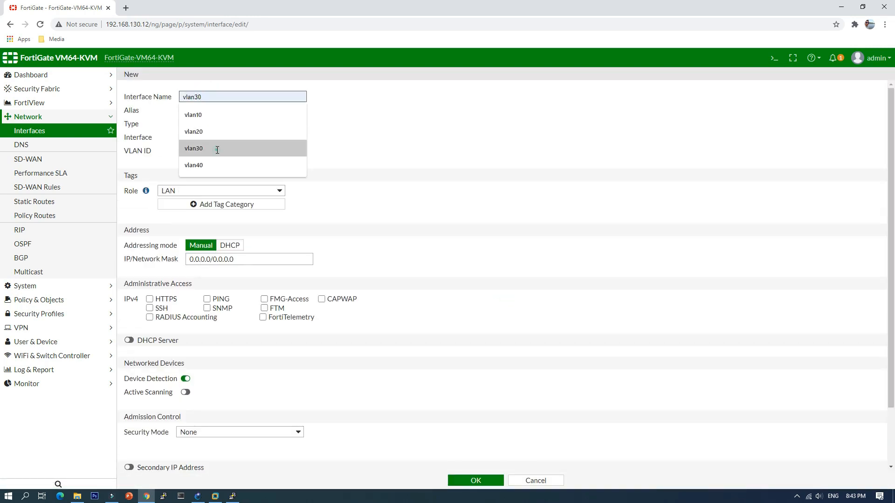
pyautogui.click(214, 148)
pyautogui.click(195, 110)
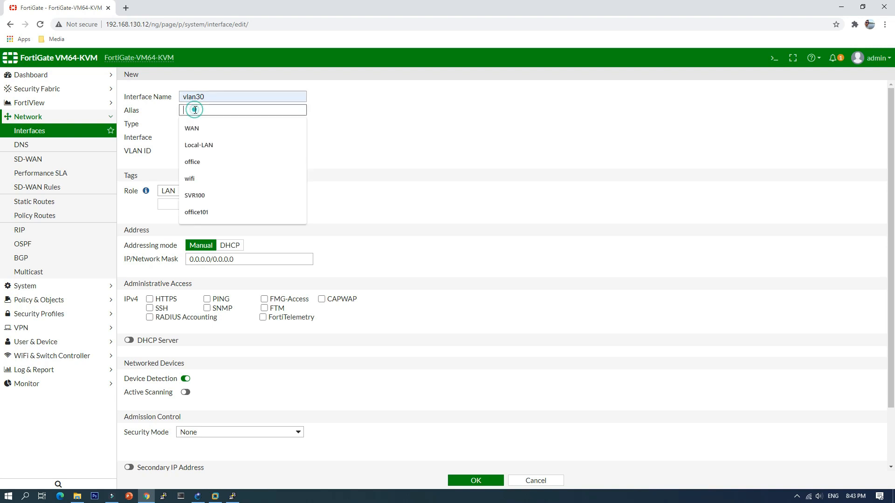
pyautogui.write('cctv')
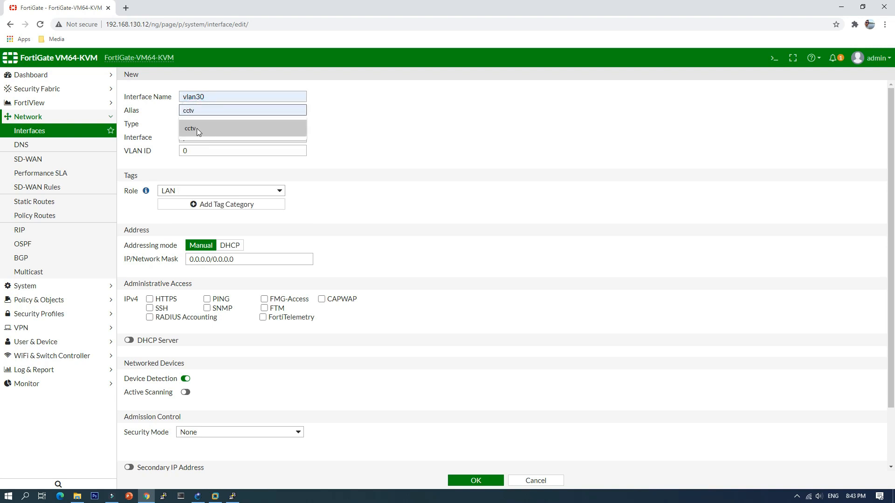
pyautogui.click(197, 128)
# Step: Assign the new vlan30 interface to port2 with VLAN ID 30
pyautogui.click(210, 140)
pyautogui.click(207, 153)
pyautogui.doubleClick(185, 150)
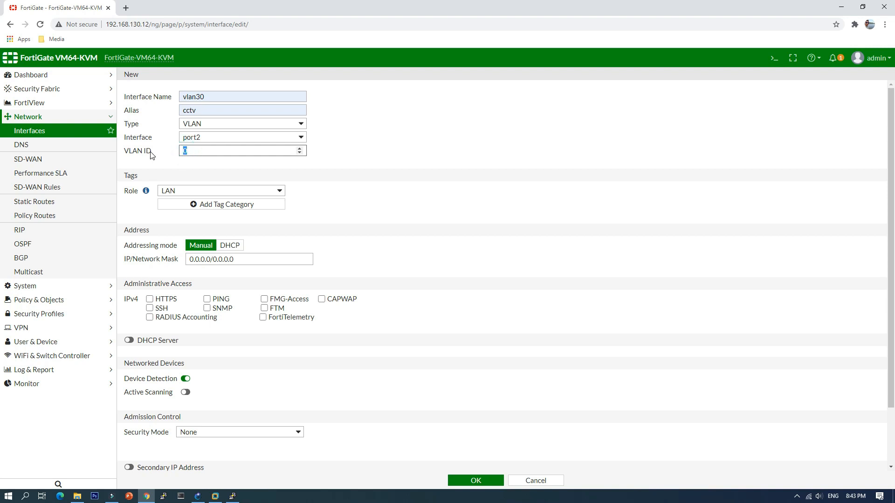
pyautogui.click(167, 166)
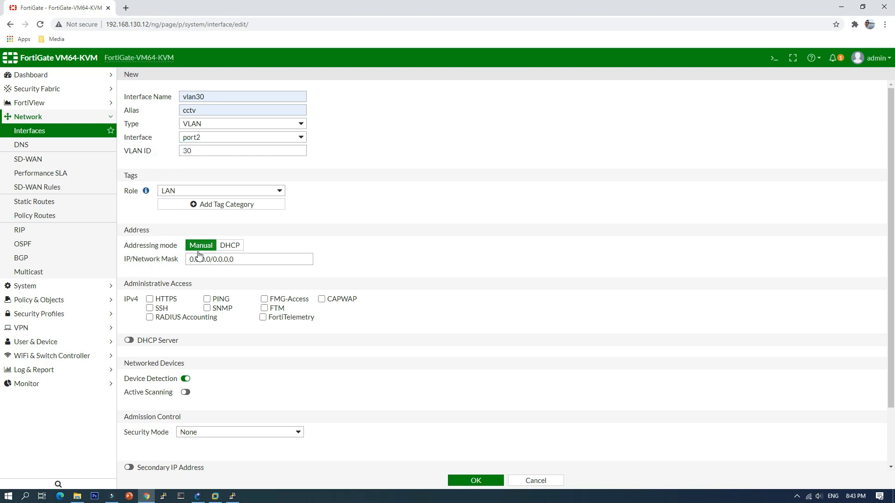
# Step: Set the IP/network mask of vlan30 to 192.168.30.1/24
pyautogui.click(233, 262)
pyautogui.write('192')
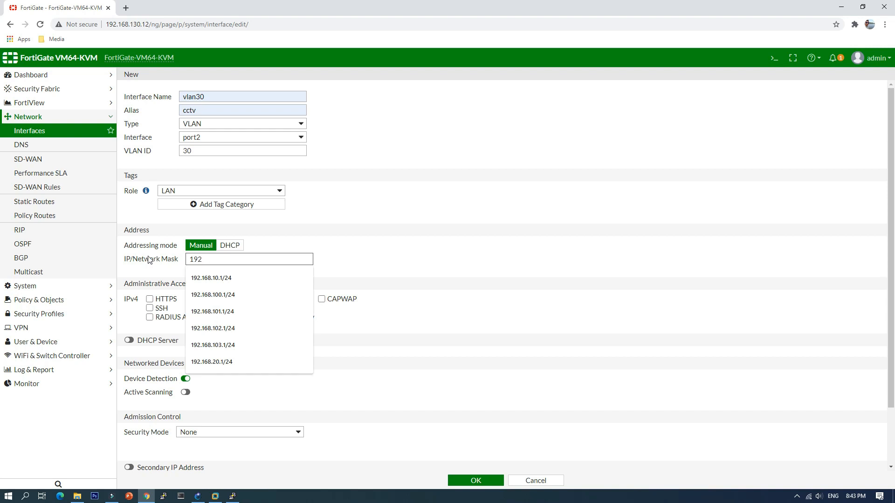
pyautogui.click(196, 278)
pyautogui.click(220, 260)
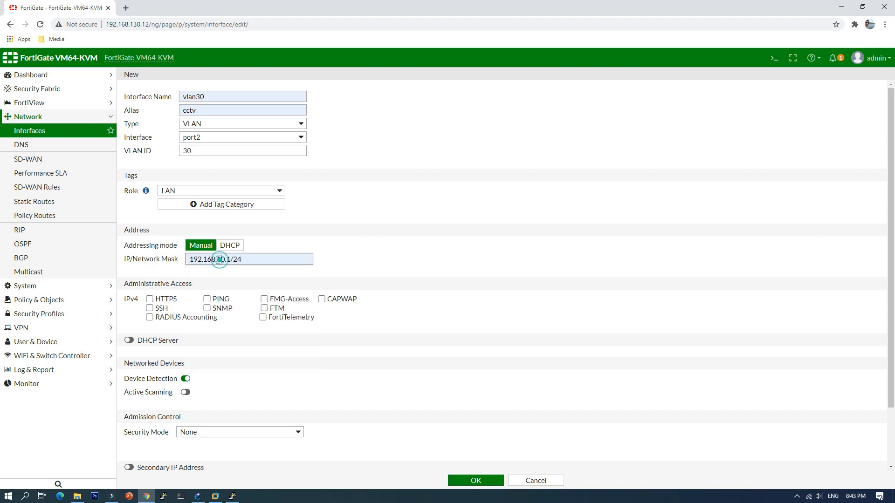
pyautogui.press('BackSpace')
pyautogui.write('3')
pyautogui.click(356, 217)
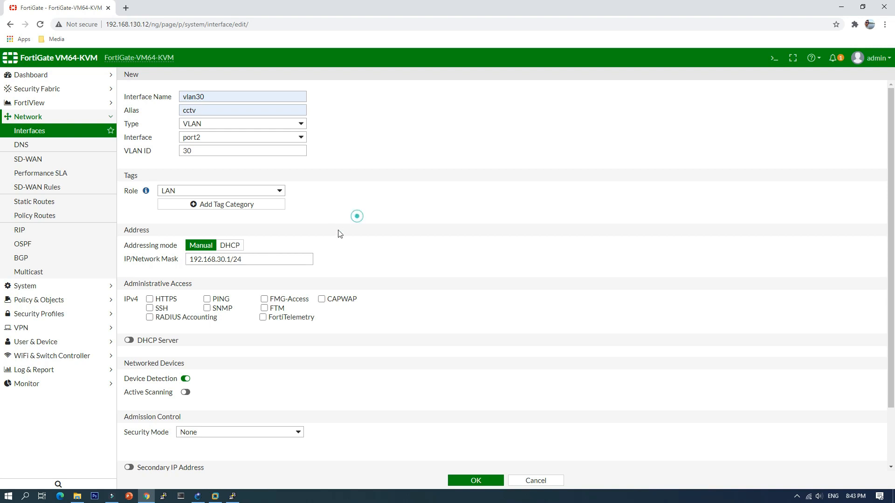
# Step: Allow HTTPS and PING administrative access on vlan30, enable its DHCP server and save the interface
pyautogui.click(149, 299)
pyautogui.click(207, 299)
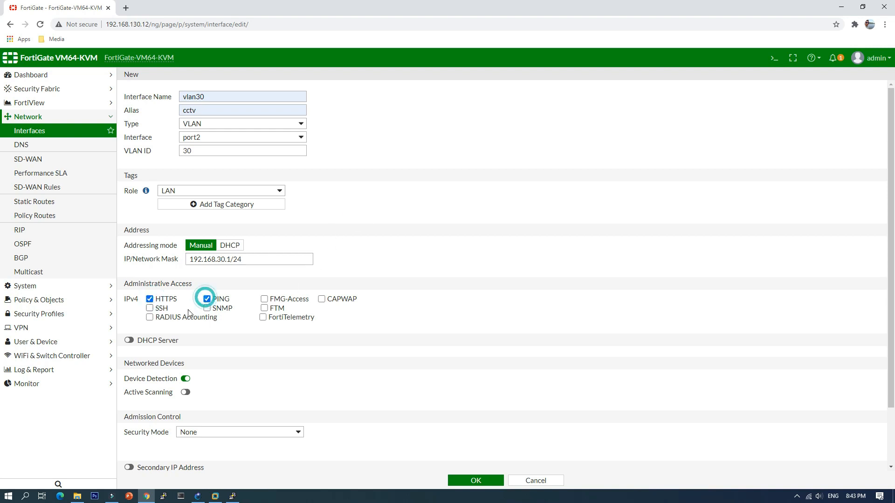
pyautogui.scroll(-2, 193, 321)
pyautogui.click(129, 274)
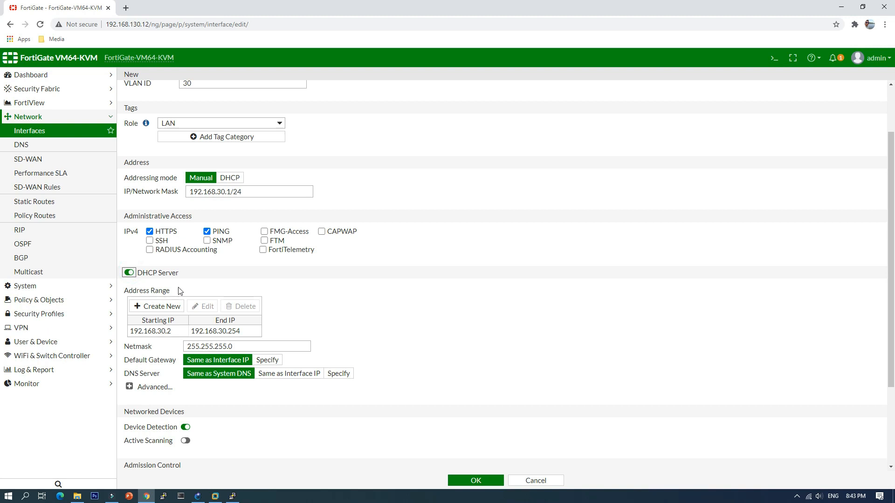
pyautogui.scroll(-3, 429, 438)
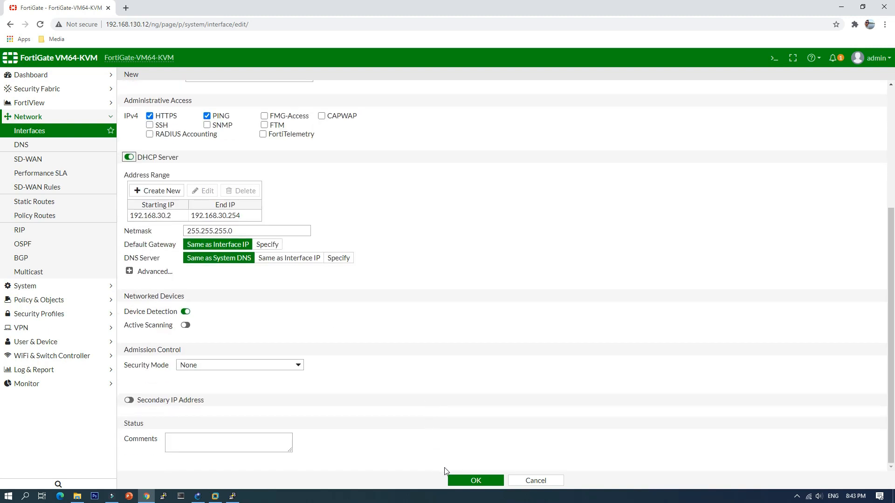
pyautogui.click(464, 480)
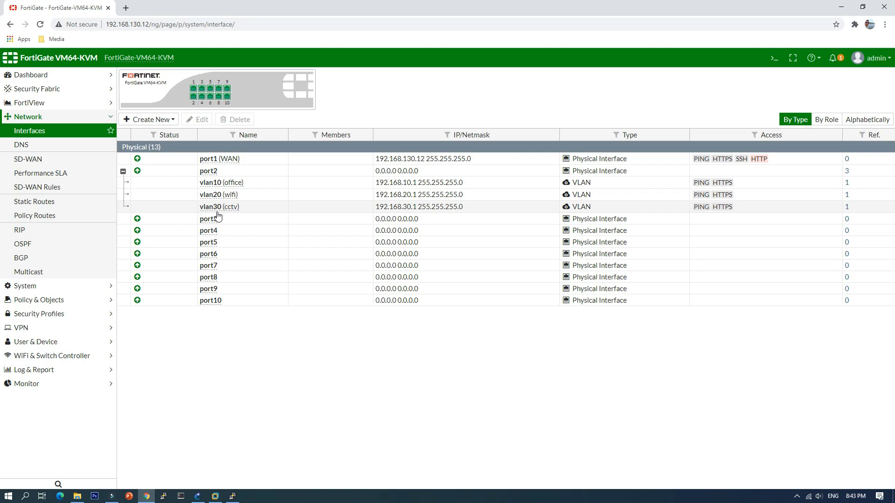
# Step: Collapse the VLAN list under port2 and start a new zone named Local-LAN
pyautogui.click(123, 172)
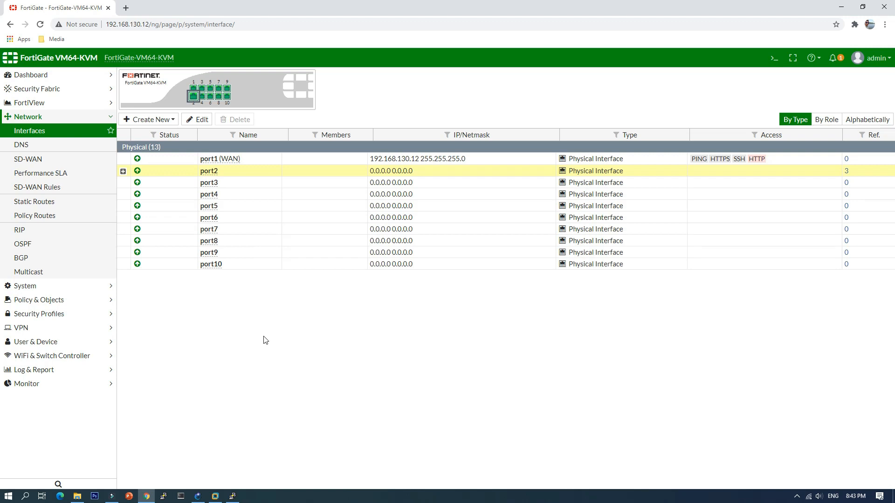
pyautogui.click(158, 120)
pyautogui.click(131, 145)
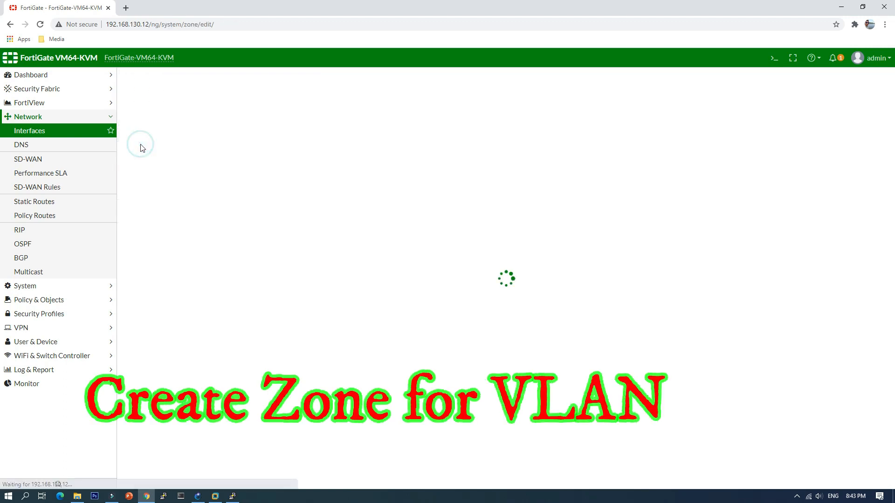
pyautogui.click(237, 95)
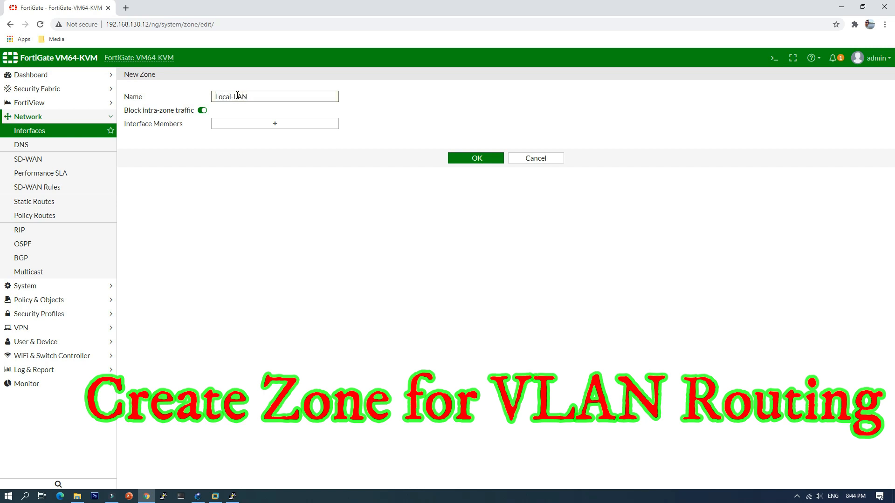
# Step: Add office (vlan10), wifi (vlan20) and cctv (vlan30) as interface members of the Local-LAN zone
pyautogui.click(277, 122)
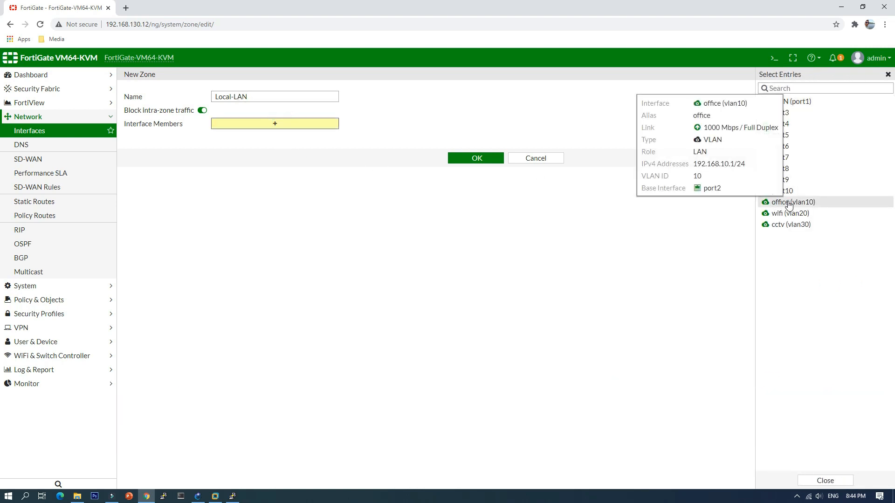
pyautogui.click(788, 204)
pyautogui.click(794, 214)
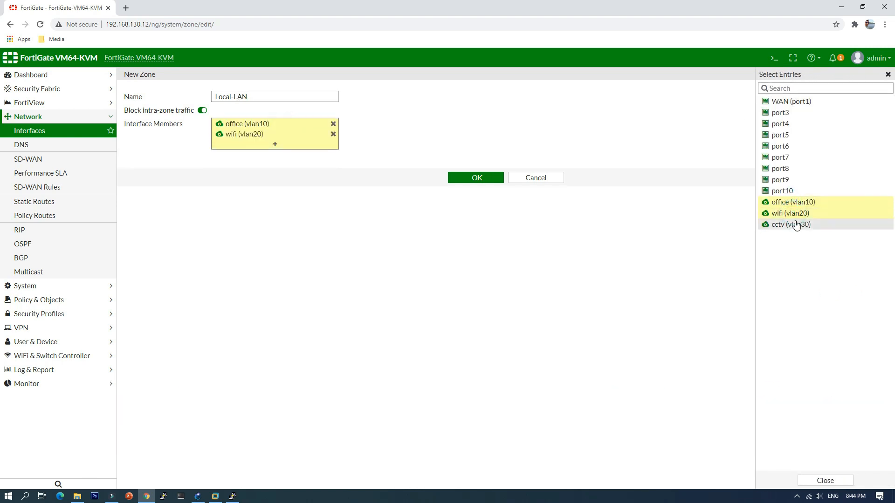
pyautogui.click(794, 225)
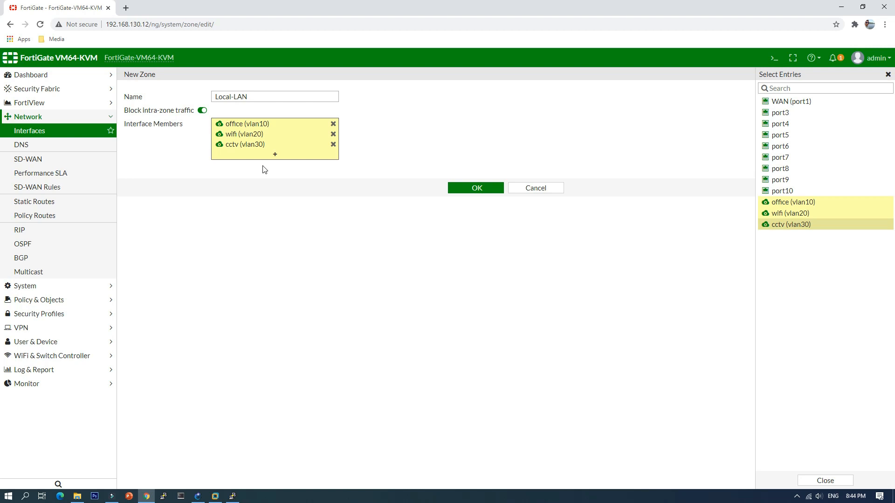
# Step: Turn off blocking of intra-zone traffic for Local-LAN, save the zone and collapse its member list
pyautogui.moveTo(238, 139)
pyautogui.click(200, 112)
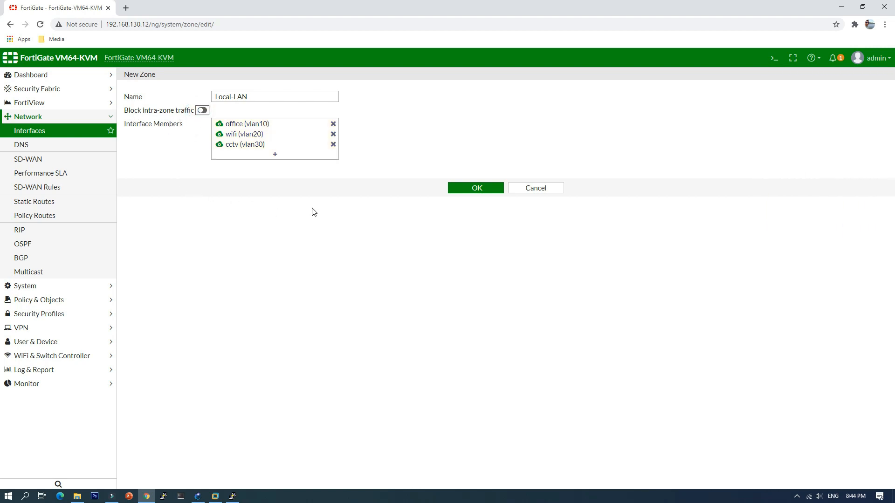
pyautogui.click(469, 192)
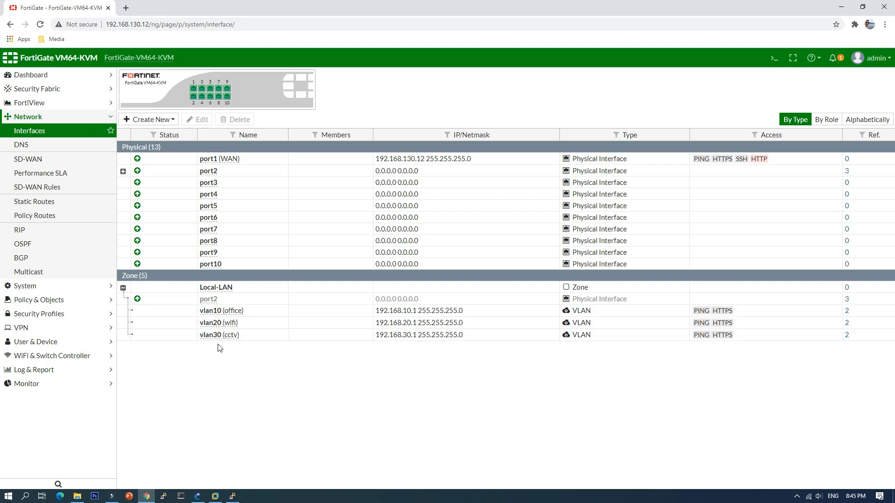
pyautogui.click(123, 287)
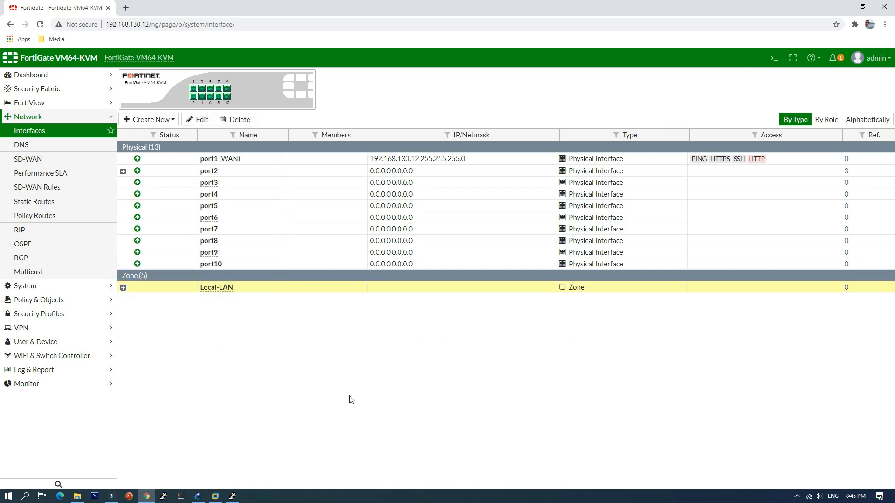
# Step: Switch to GNS3, start the IOU1 switch and open its console, placing the window clear of the switch
pyautogui.click(198, 496)
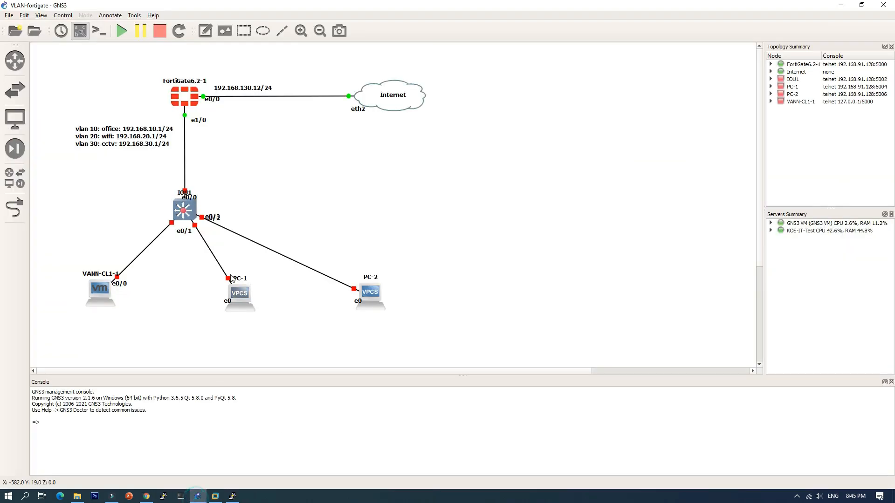
pyautogui.rightClick(186, 213)
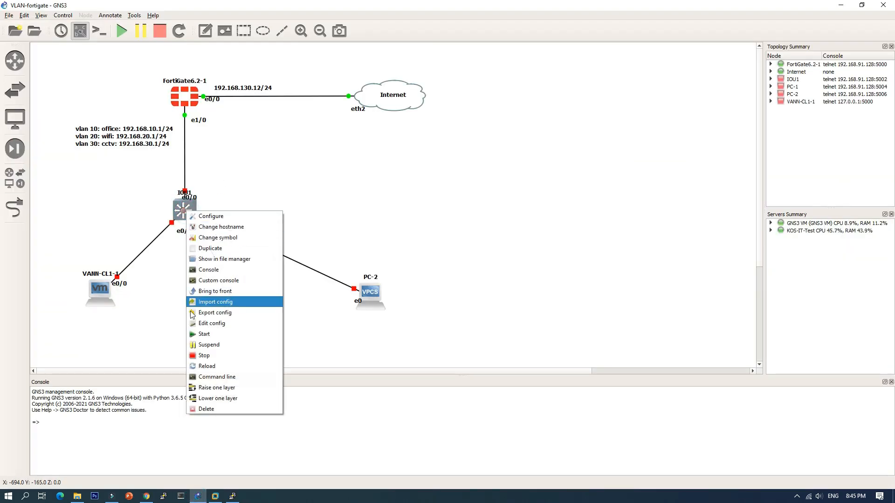
pyautogui.click(205, 334)
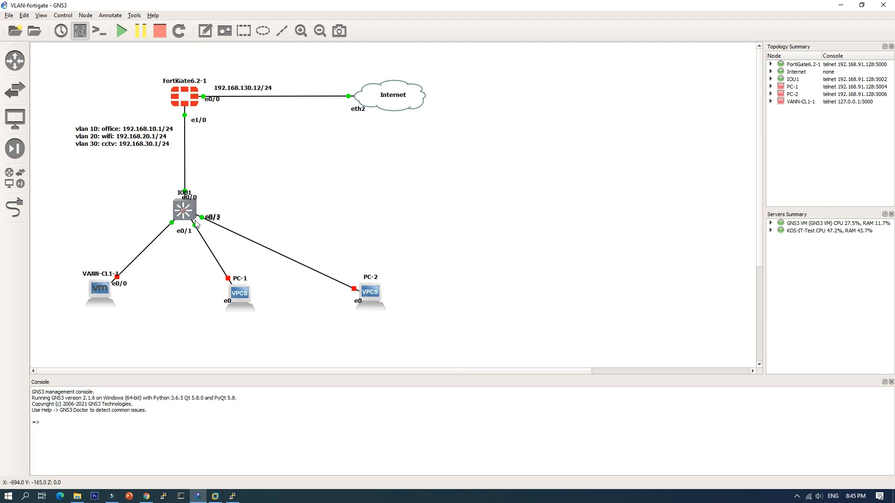
pyautogui.doubleClick(185, 211)
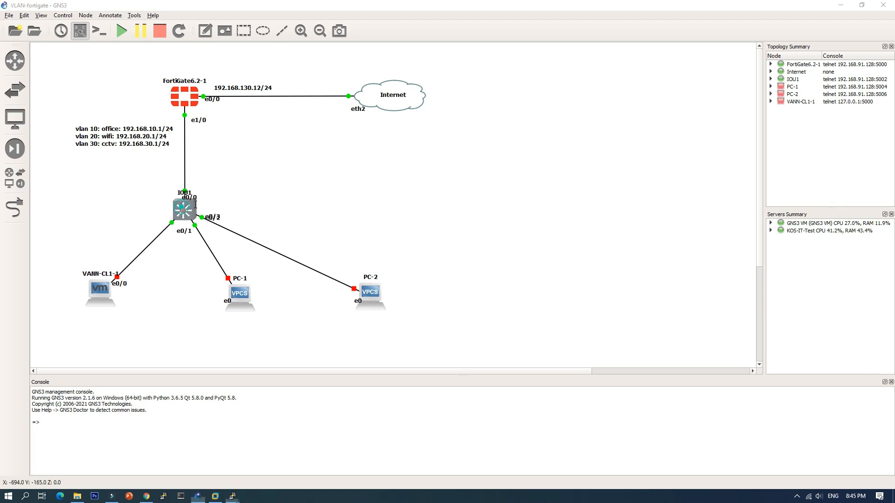
pyautogui.moveTo(290, 83); pyautogui.dragTo(509, 81)
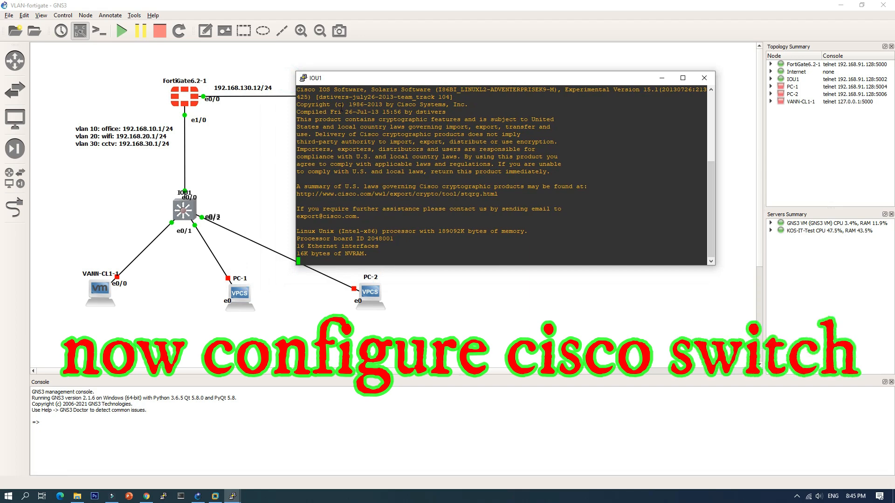
pyautogui.moveTo(389, 83); pyautogui.dragTo(396, 72)
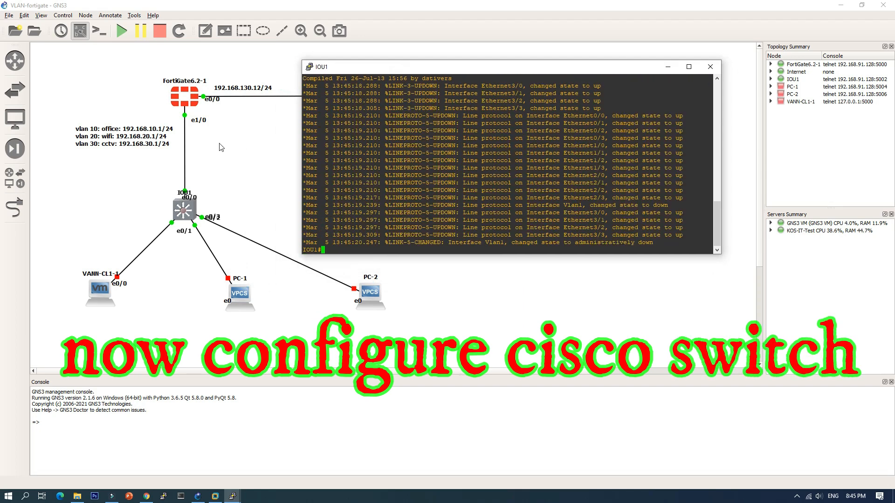
# Step: Enter global configuration mode on the switch and set the trunk encapsulation of interface e0/0 to dot1q
pyautogui.write('conf t')
pyautogui.press('Return')
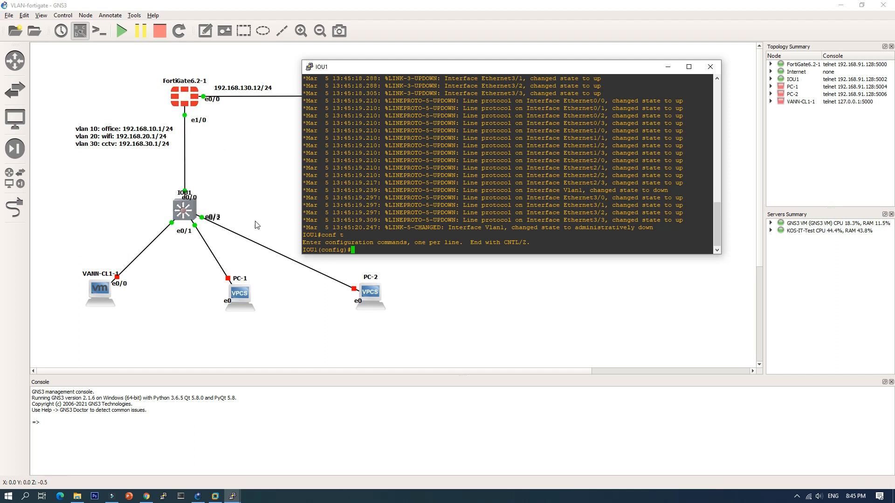
pyautogui.write('wi')
pyautogui.press('Tab')
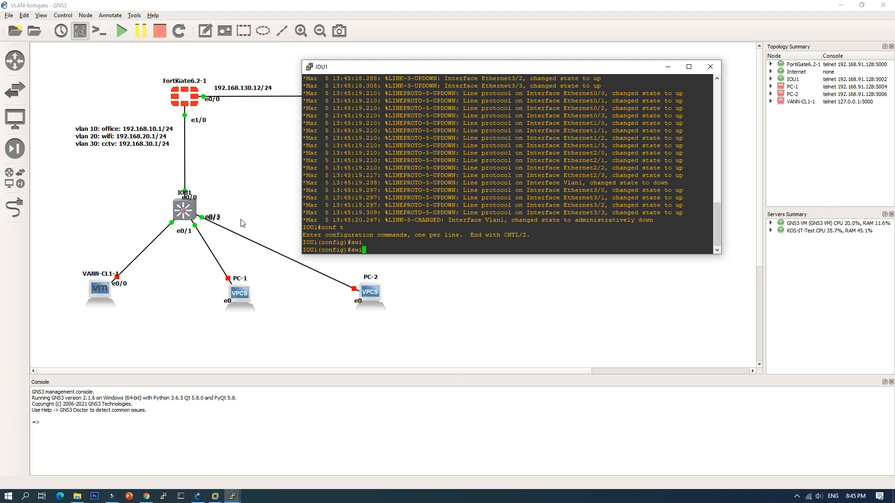
pyautogui.press('Tab')
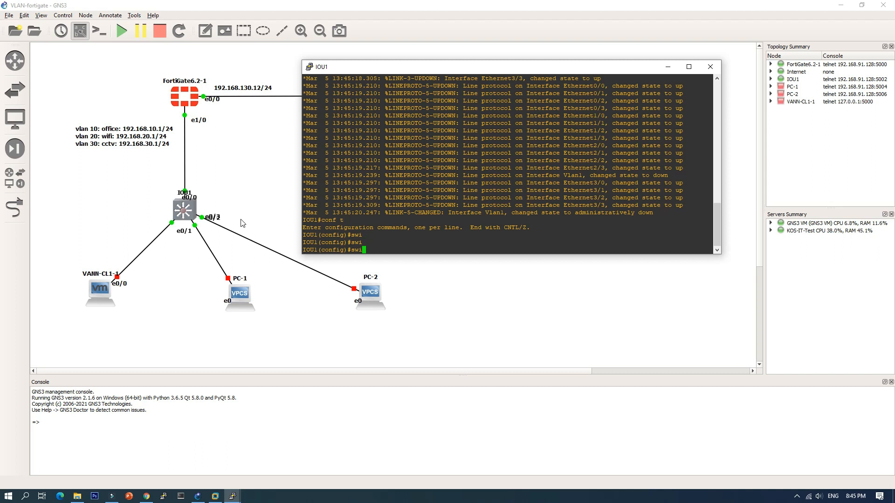
pyautogui.press('BackSpace')
pyautogui.write('int e0/0')
pyautogui.press('Return')
pyautogui.write('swi')
pyautogui.press('Tab')
pyautogui.write('tru')
pyautogui.press('Tab')
pyautogui.write('enca')
pyautogui.press('Tab')
pyautogui.write('do')
pyautogui.press('Tab')
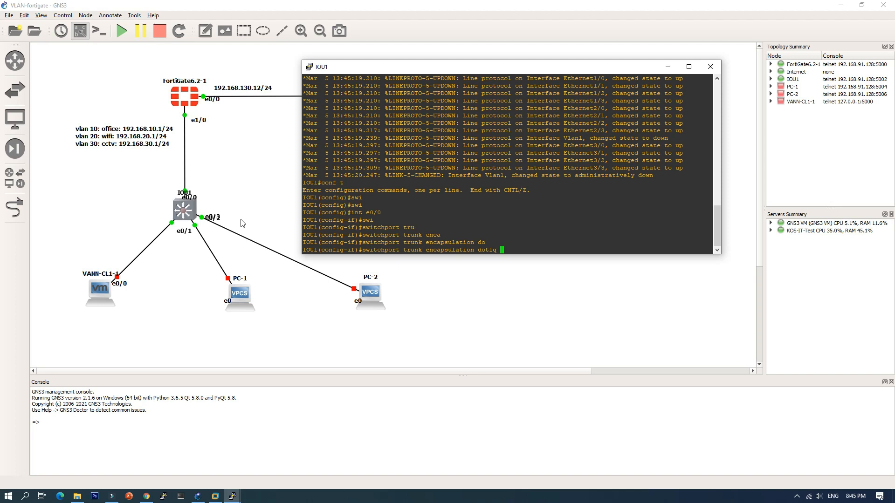
pyautogui.press('Return')
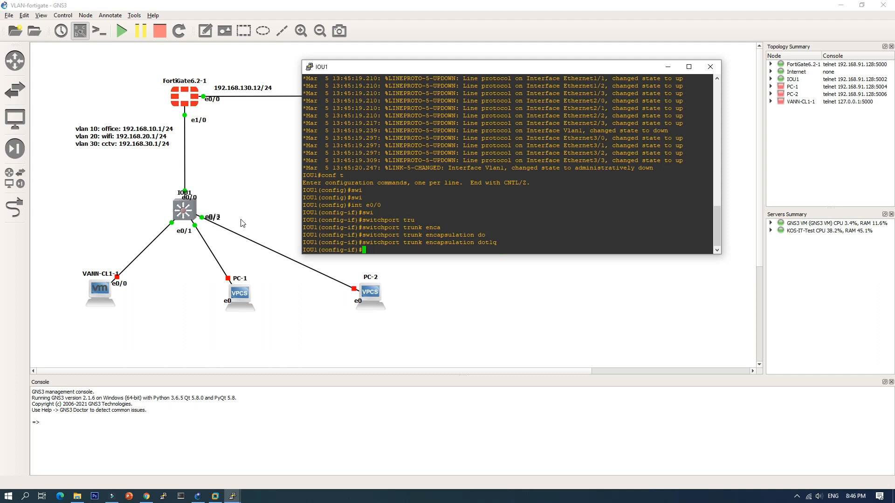
# Step: Set the switchport mode of e0/0 to trunk and reapply its dot1q trunk encapsulation
pyautogui.write('swi')
pyautogui.press('Tab')
pyautogui.write('mod tru')
pyautogui.press('Tab')
pyautogui.press('Return')
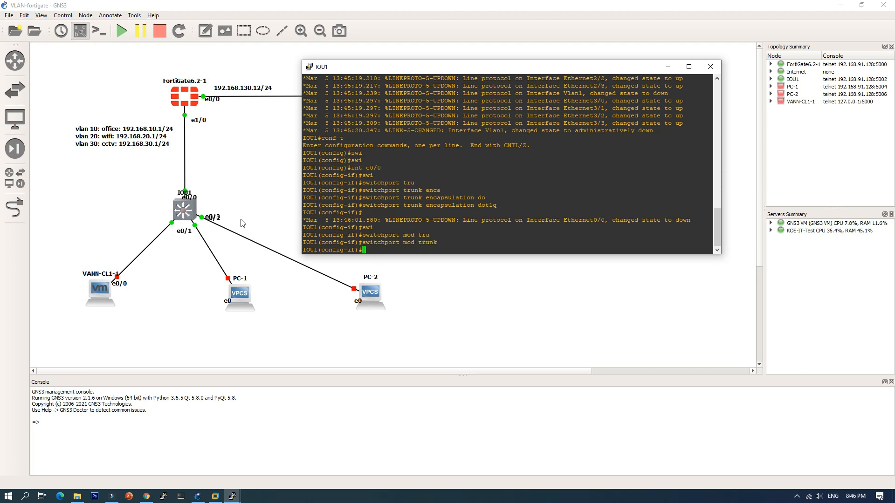
pyautogui.press('Up')
pyautogui.press('Up')
pyautogui.press('Return')
# Step: Configure interface e0/1 with switchport mode access
pyautogui.write('int e0/')
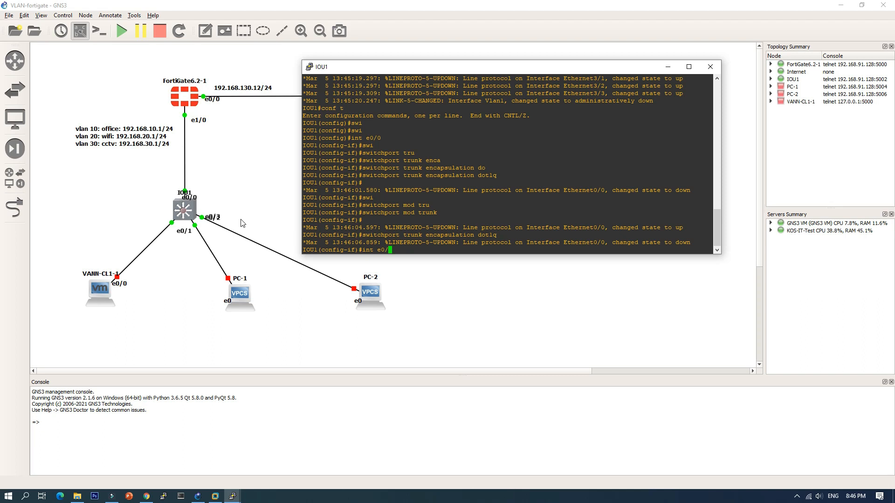
pyautogui.write('1')
pyautogui.press('Return')
pyautogui.press('Up')
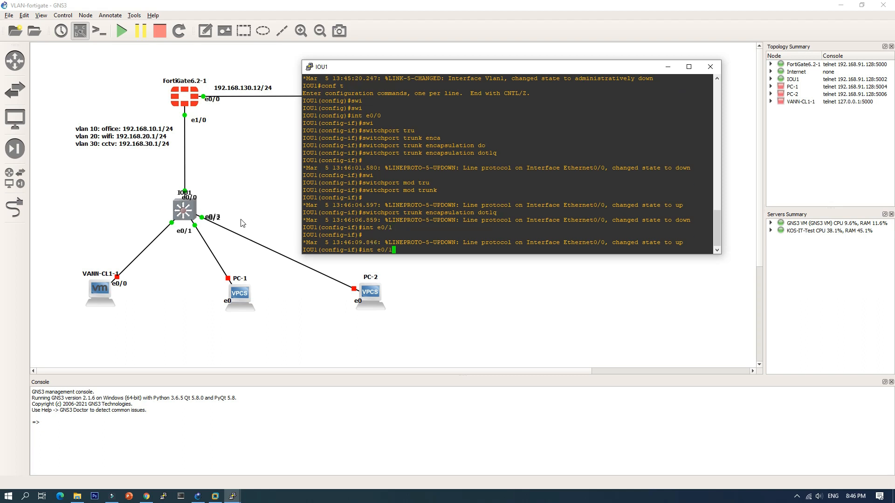
pyautogui.press('Down')
pyautogui.write('swi')
pyautogui.press('Tab')
pyautogui.write('mod acc')
pyautogui.press('Return')
pyautogui.write('swi')
# Step: Assign access VLAN 10 to interface e0/1
pyautogui.press('Tab')
pyautogui.write('acc ')
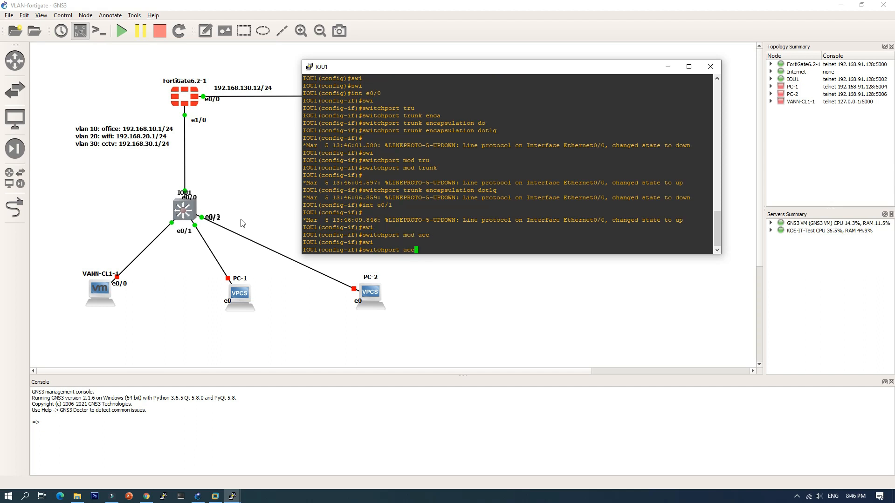
pyautogui.write('vlan 10')
pyautogui.press('Return')
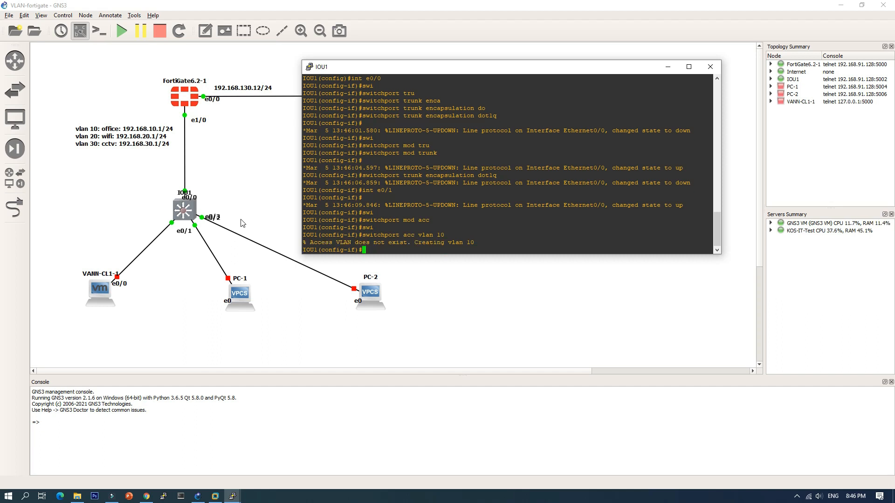
pyautogui.moveTo(323, 244); pyautogui.dragTo(416, 246)
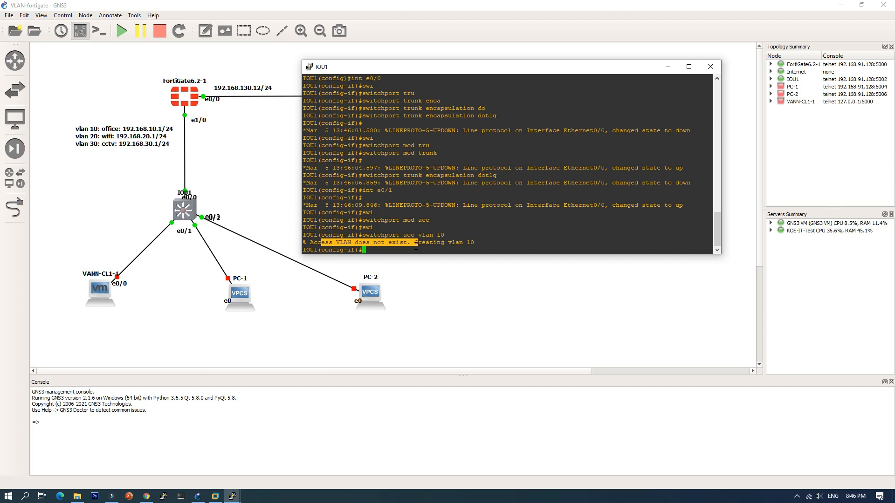
pyautogui.click(373, 246)
# Step: Configure interface e0/2 as an access port in VLAN 20
pyautogui.write('int e0/')
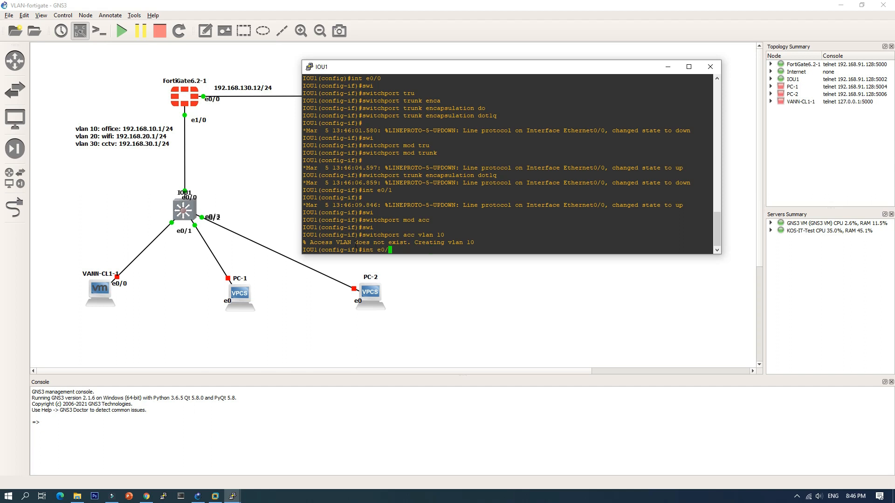
pyautogui.write('12')
pyautogui.press('Return')
pyautogui.press('Up')
pyautogui.press('Up')
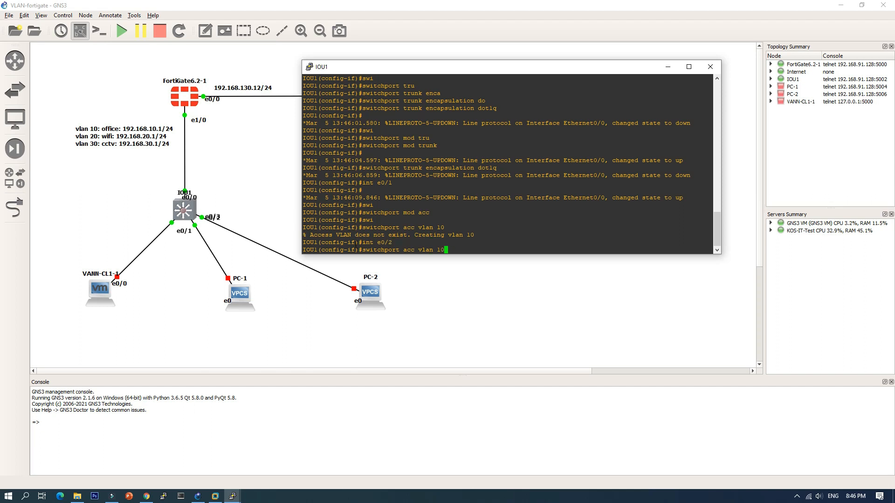
pyautogui.press('Up')
pyautogui.press('Up')
pyautogui.press('Return')
pyautogui.press('Up')
pyautogui.press('Up')
pyautogui.press('Up')
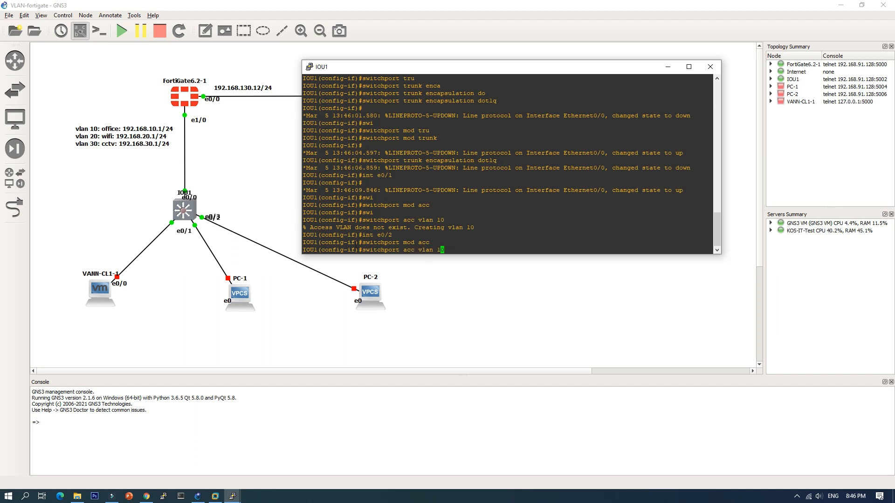
pyautogui.press('BackSpace')
pyautogui.write('2')
pyautogui.press('Return')
# Step: Configure interface e0/3 as an access port in VLAN 30
pyautogui.press('Up')
pyautogui.press('Up')
pyautogui.press('Up')
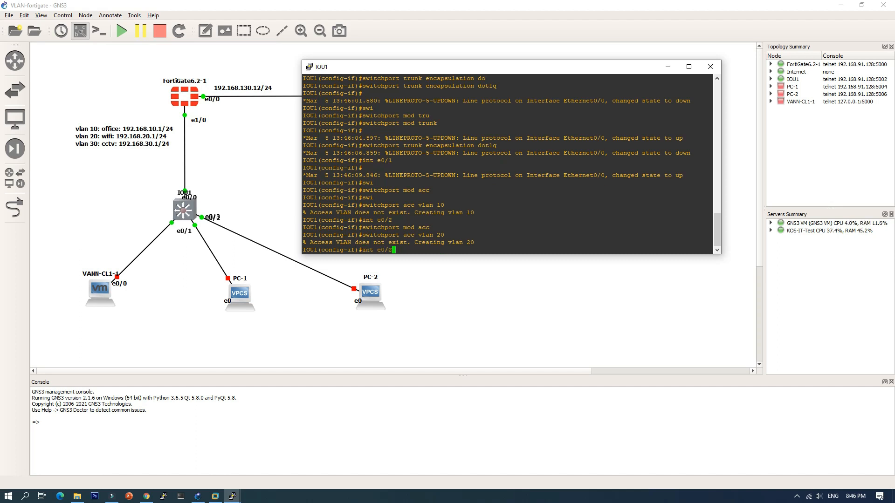
pyautogui.press('Return')
pyautogui.press('Up')
pyautogui.press('Up')
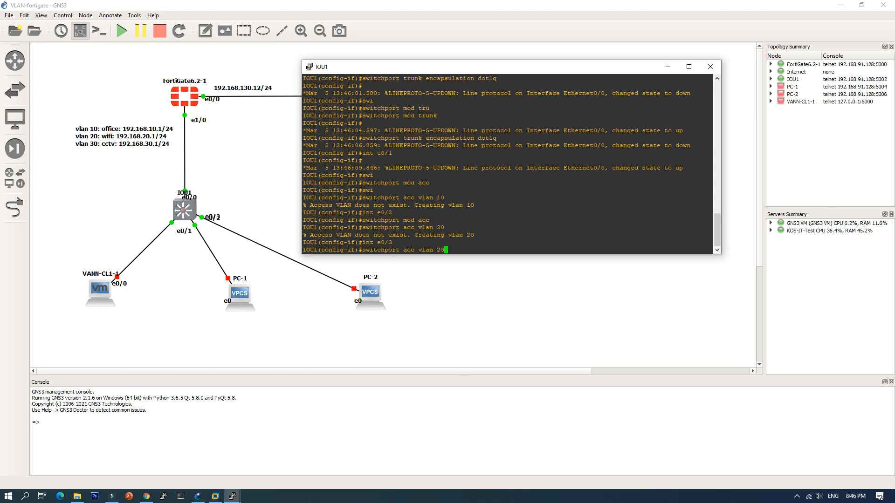
pyautogui.press('Up')
pyautogui.press('Return')
pyautogui.press('Up')
pyautogui.press('Up')
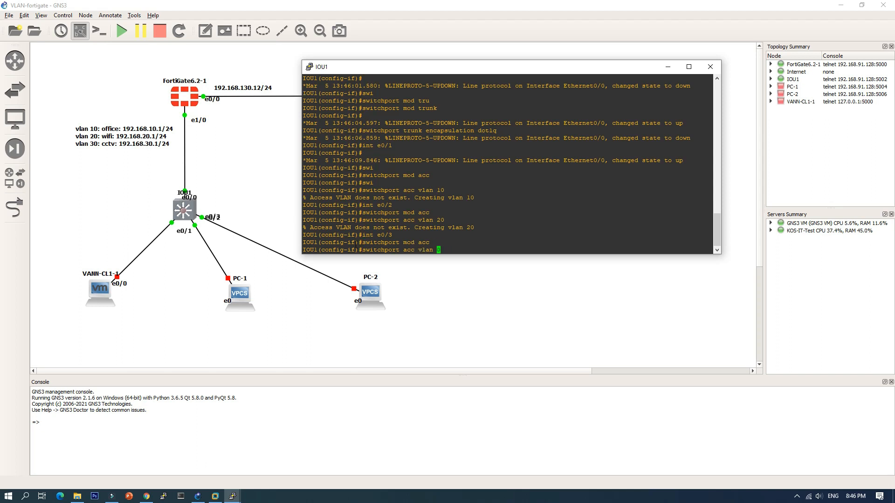
pyautogui.press('Return')
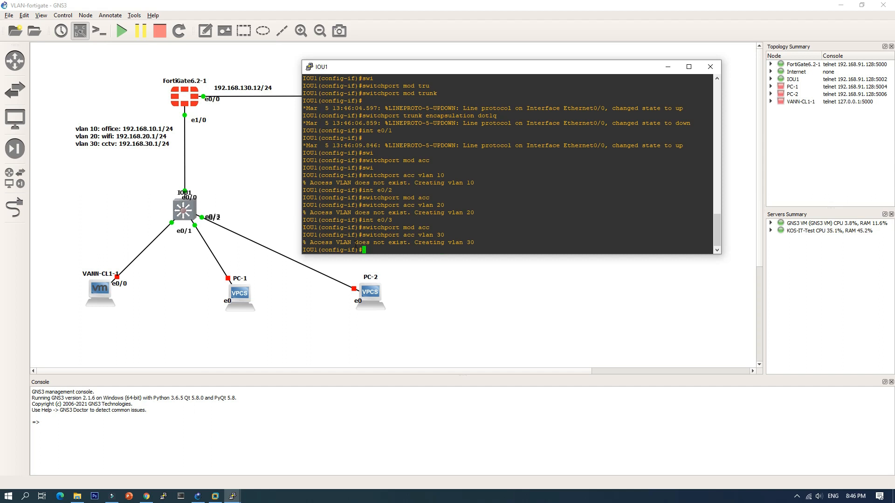
# Step: Leave configuration mode and write the switch configuration to memory, accepting the overwrite of the previous NVRAM configuration
pyautogui.write('end')
pyautogui.press('Return')
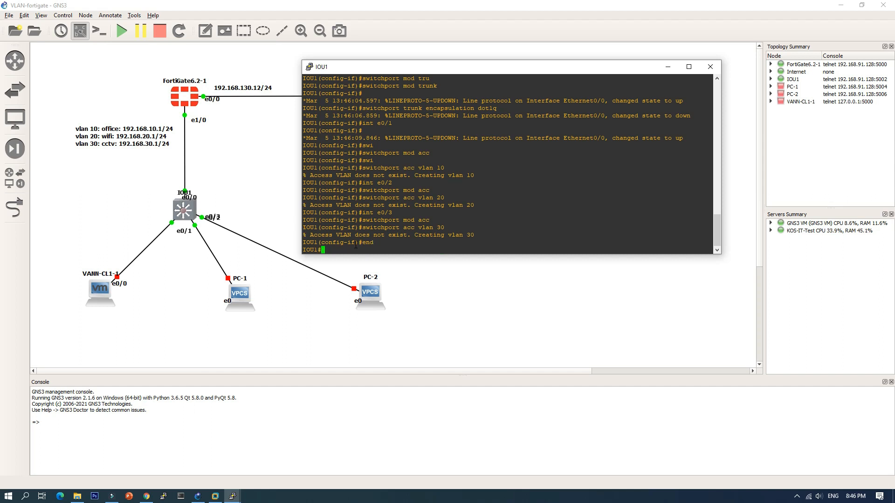
pyautogui.write('wr')
pyautogui.press('Return')
pyautogui.press('Return')
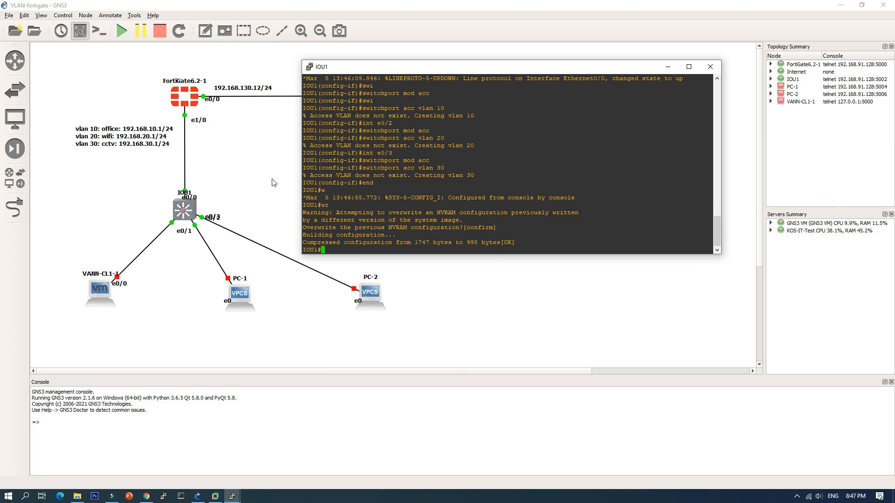
# Step: Display the switch's brief VLAN table and check the port assignments of VLANs 10, 20 and 30
pyautogui.write('sh vlan bri')
pyautogui.press('Return')
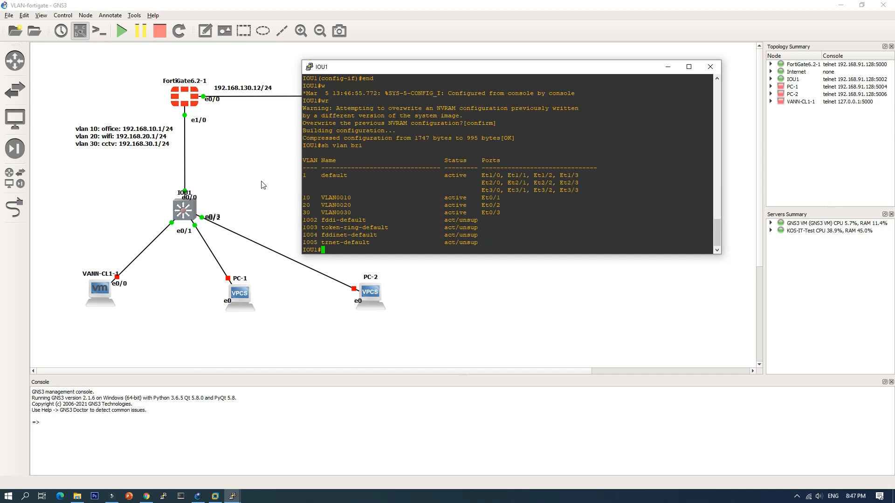
pyautogui.moveTo(307, 196); pyautogui.dragTo(318, 206)
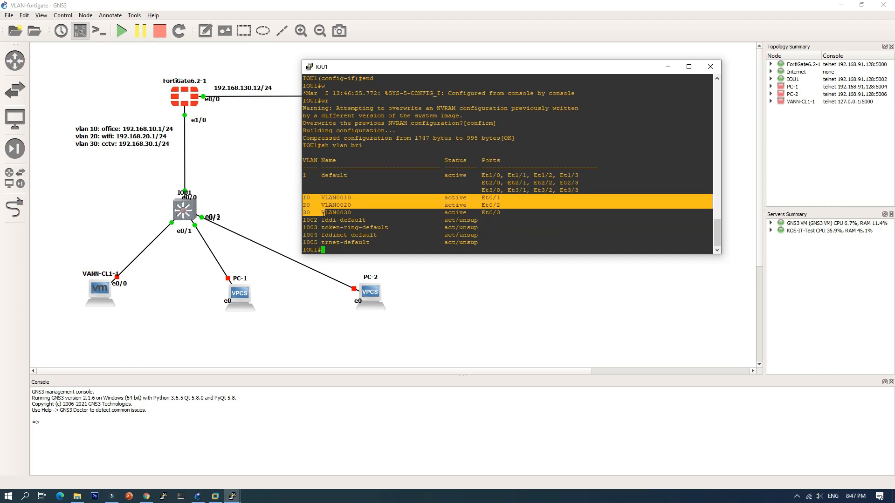
pyautogui.click(265, 206)
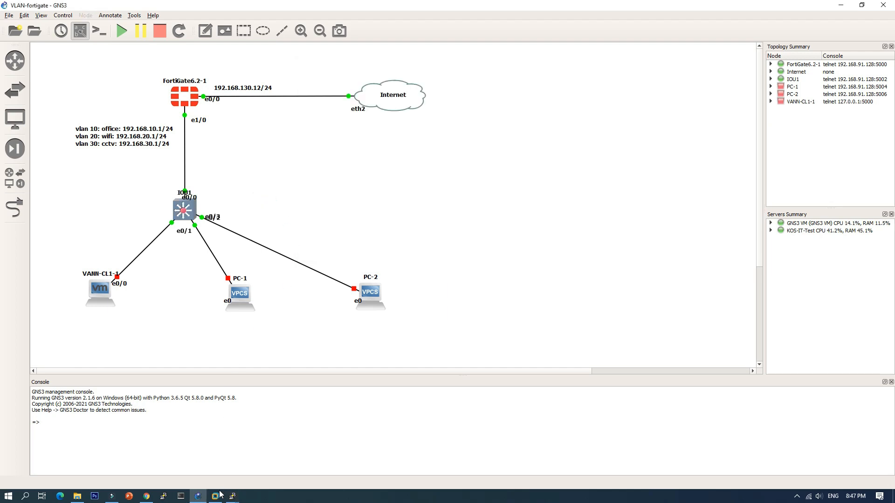
pyautogui.moveTo(232, 497)
pyautogui.click(268, 465)
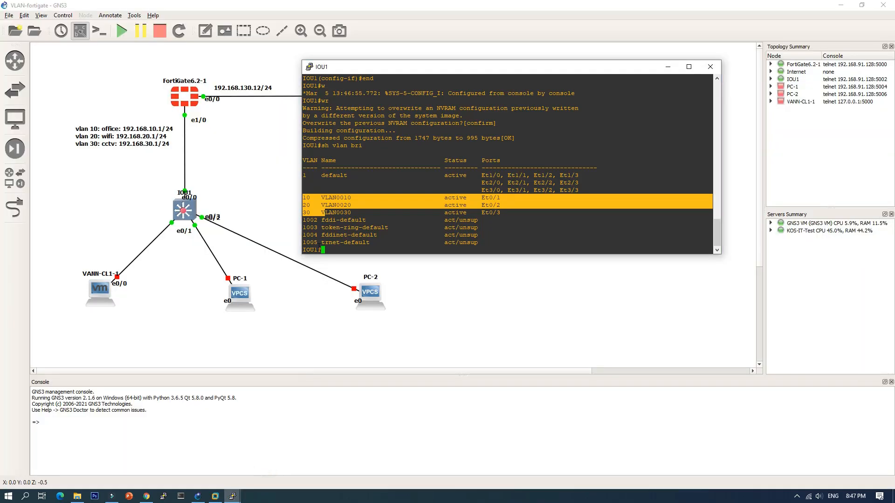
pyautogui.click(336, 250)
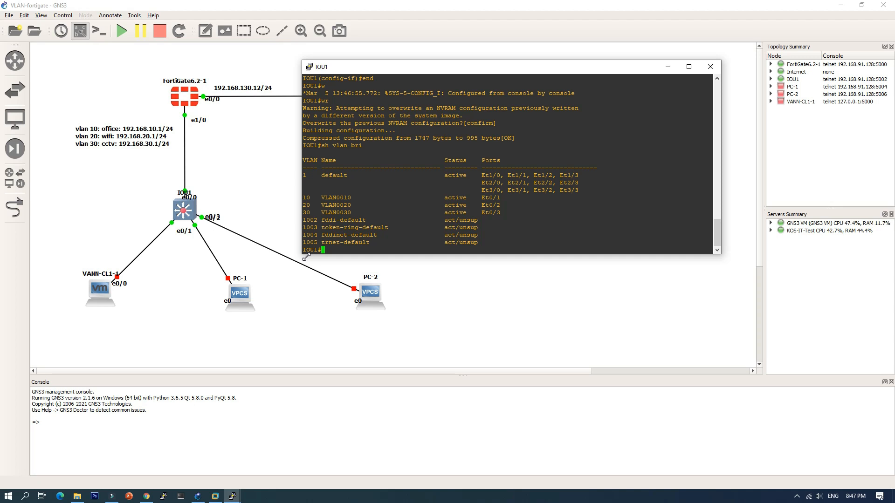
# Step: Display the status of all switch interfaces to check their VLAN modes, and close the switch console
pyautogui.write('sh int statu')
pyautogui.press('Return')
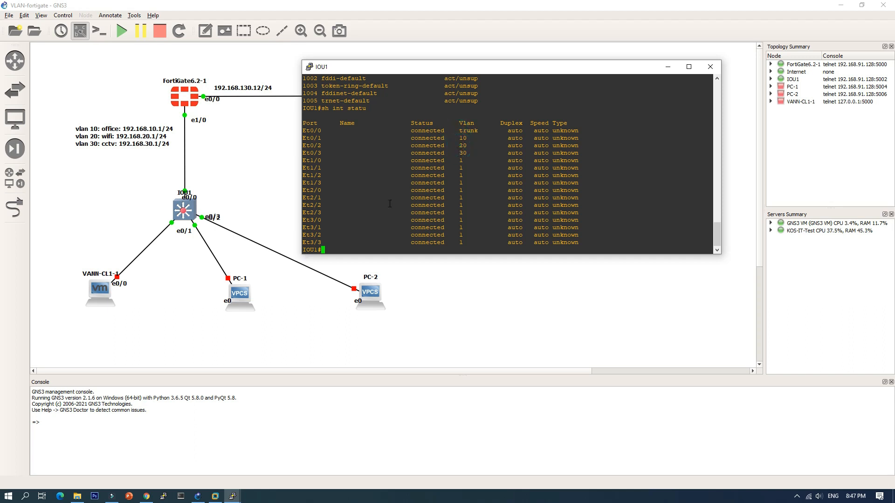
pyautogui.click(710, 66)
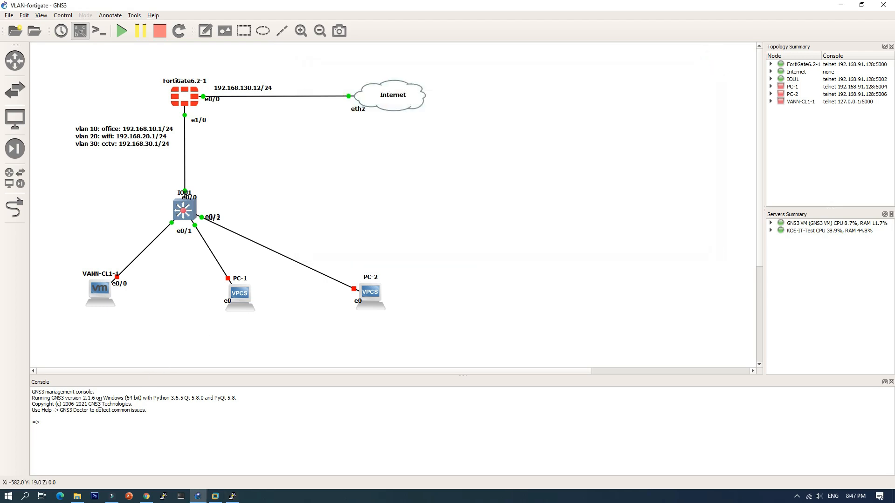
# Step: Start the VANN-CL1-1, PC-1 and PC-2 nodes in the topology
pyautogui.rightClick(100, 291)
pyautogui.click(112, 383)
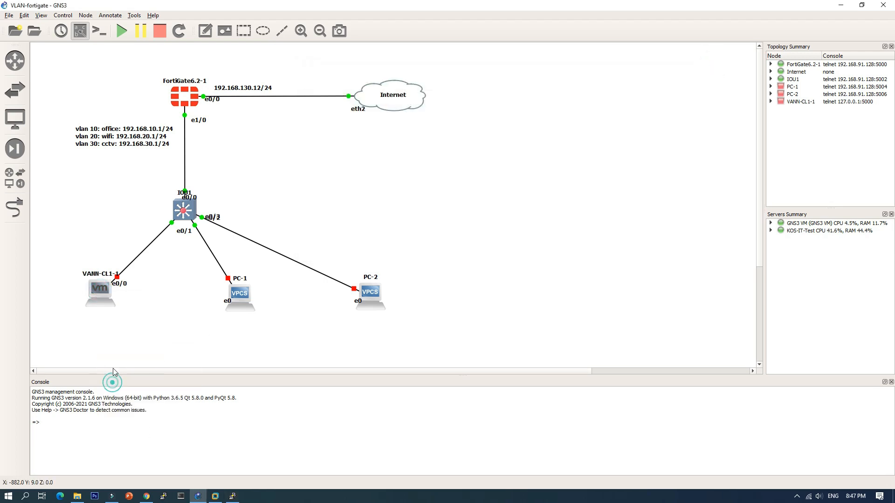
pyautogui.rightClick(239, 291)
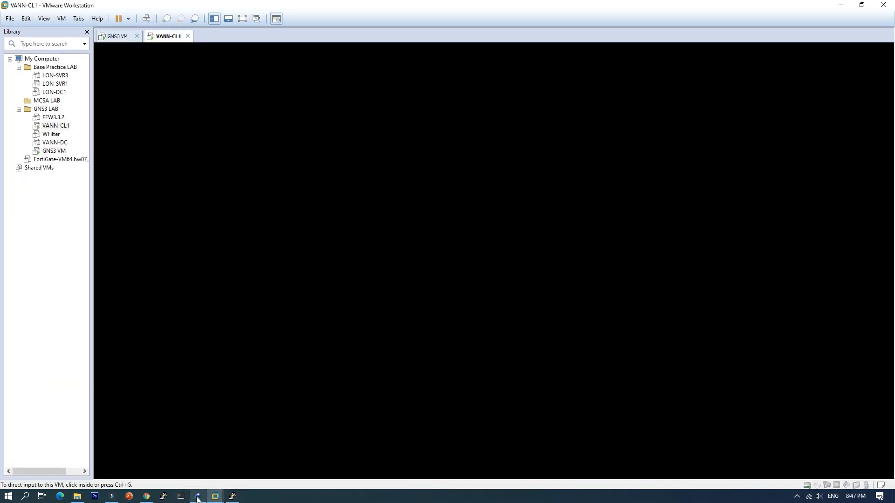
pyautogui.click(198, 497)
pyautogui.rightClick(247, 292)
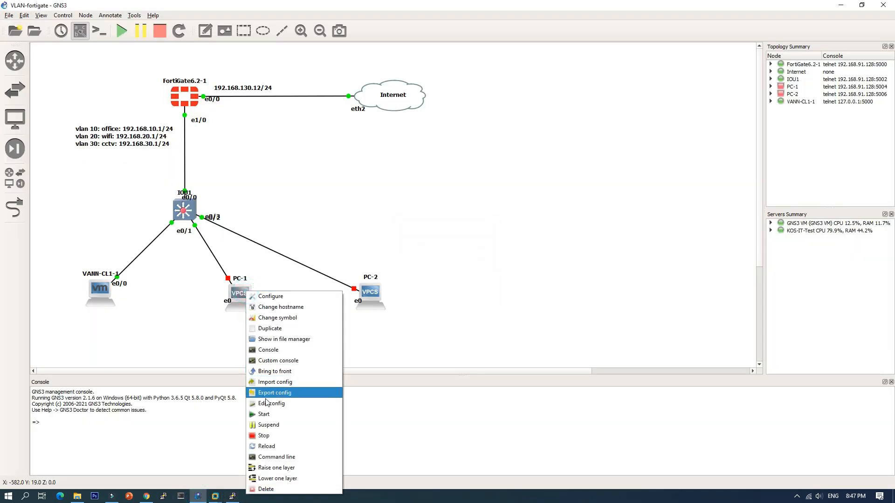
pyautogui.click(264, 414)
pyautogui.rightClick(379, 293)
pyautogui.click(387, 411)
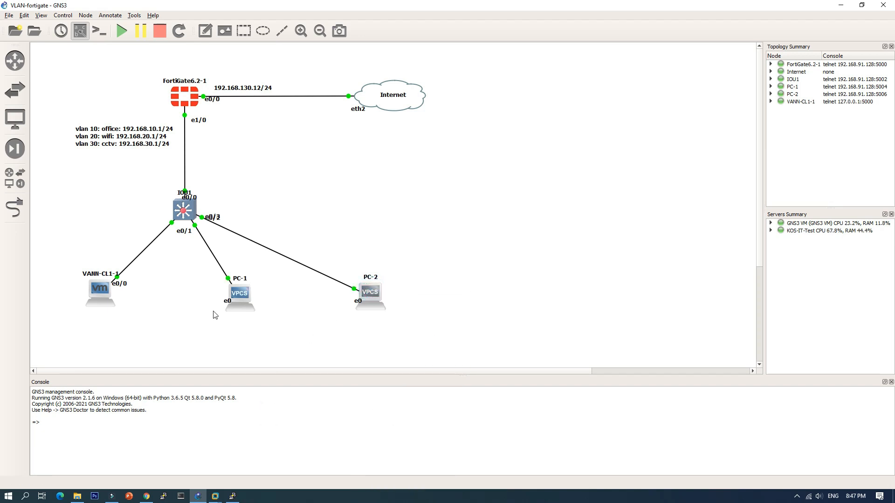
# Step: Add the text note 192.168.10.2 below the VANN-CL1-1 node
pyautogui.click(205, 30)
pyautogui.click(83, 314)
pyautogui.write('192.168.10.2')
pyautogui.click(86, 339)
pyautogui.click(155, 318)
# Step: Add the text note 192.168.20.2 and position it directly below the PC-1 node
pyautogui.click(205, 31)
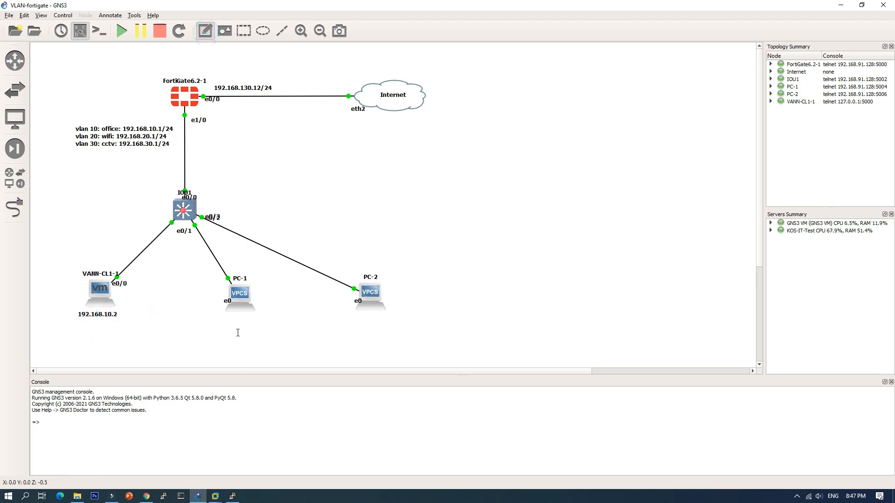
pyautogui.click(229, 317)
pyautogui.write('192.168.20')
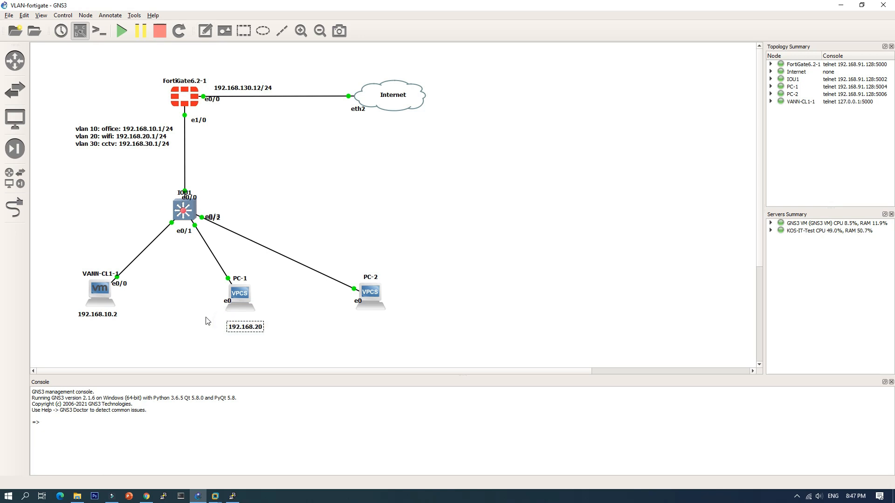
pyautogui.write('.2')
pyautogui.click(205, 317)
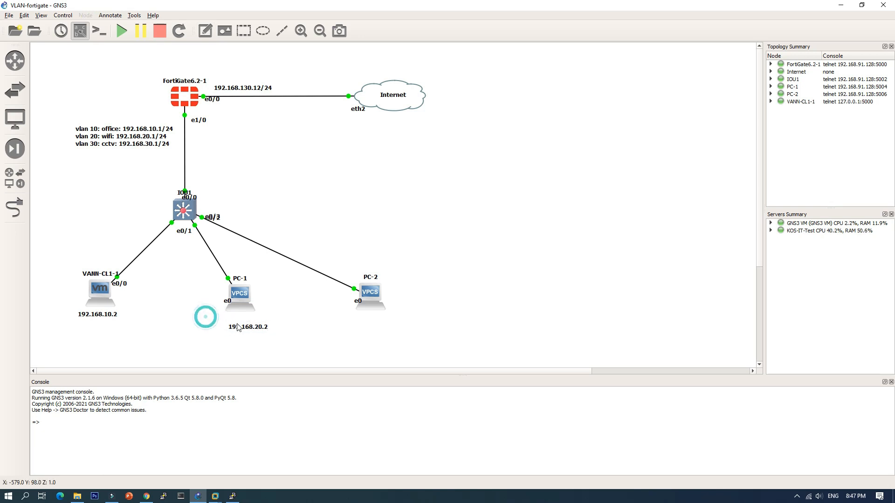
pyautogui.moveTo(245, 326); pyautogui.dragTo(237, 317)
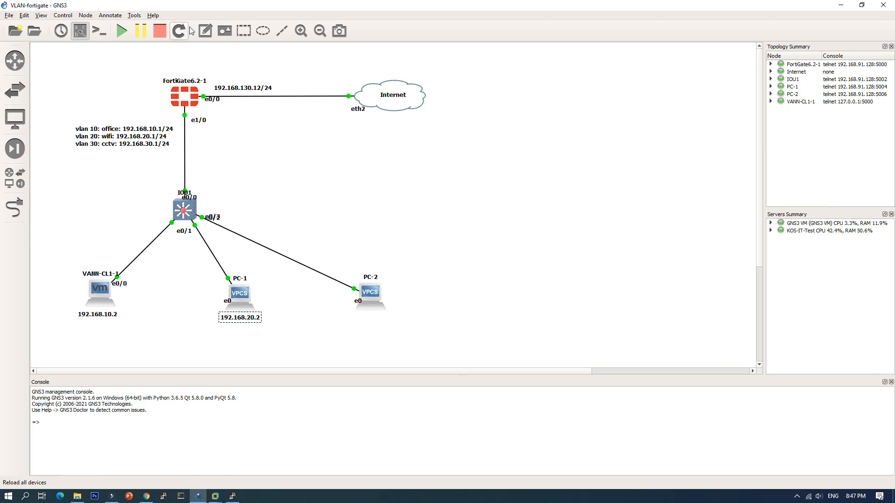
# Step: Add the text note 192.168.30.2 and position it directly below the PC-2 node
pyautogui.click(205, 30)
pyautogui.click(360, 318)
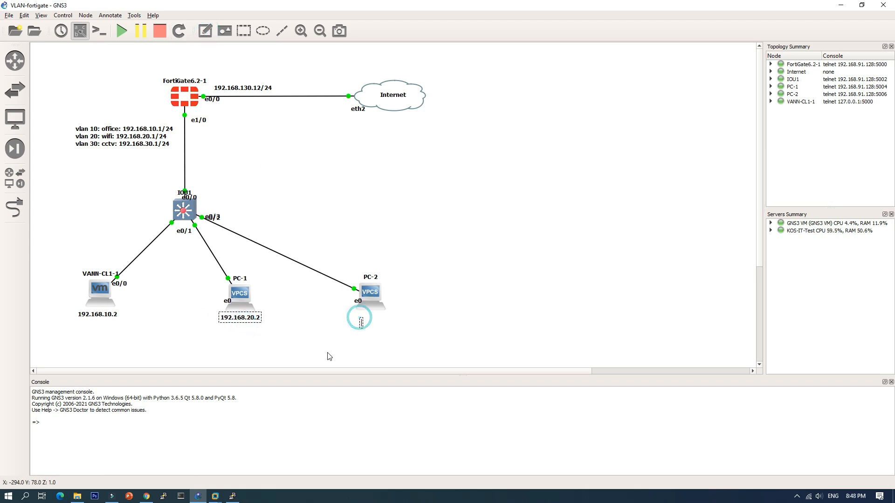
pyautogui.write('2.1')
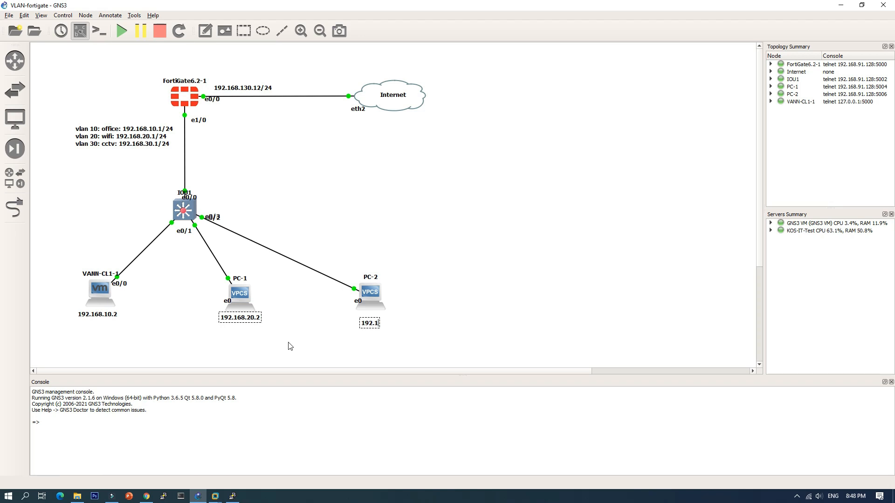
pyautogui.write('68.30.2')
pyautogui.click(299, 328)
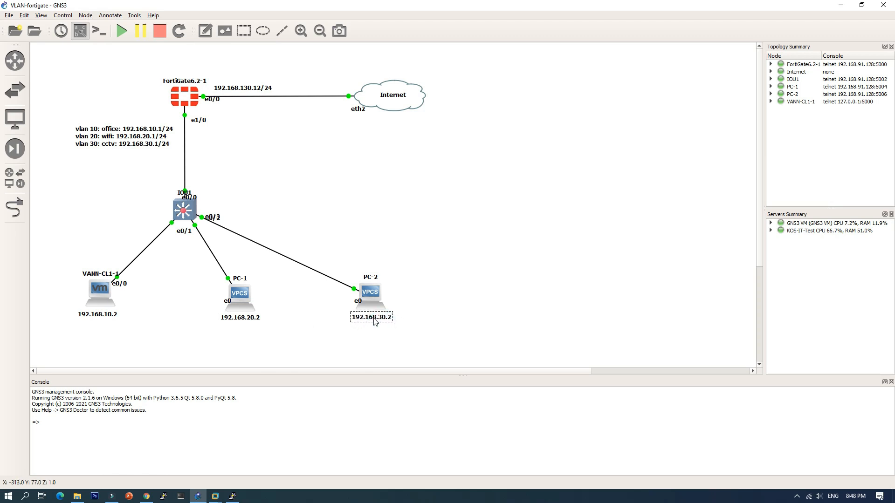
pyautogui.click(312, 337)
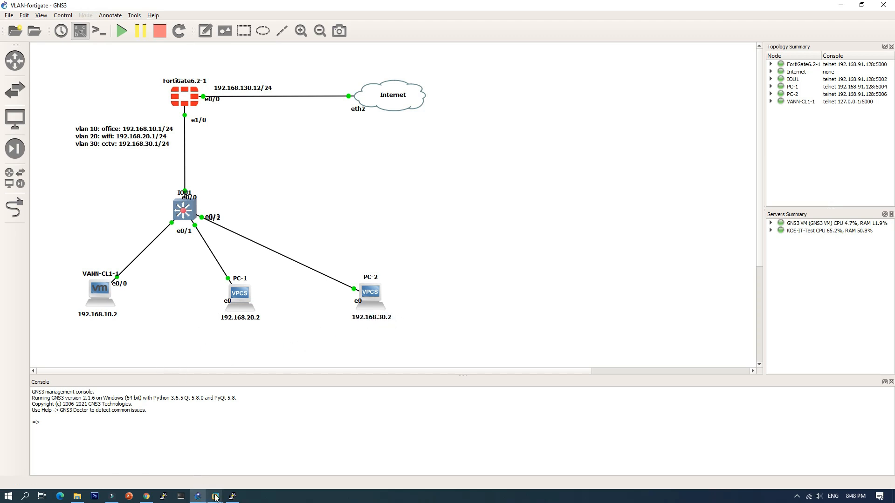
# Step: Switch to the VANN-CL1 virtual machine in VMware Workstation and dismiss its network location prompt without choosing a location
pyautogui.moveTo(215, 496)
pyautogui.click(265, 431)
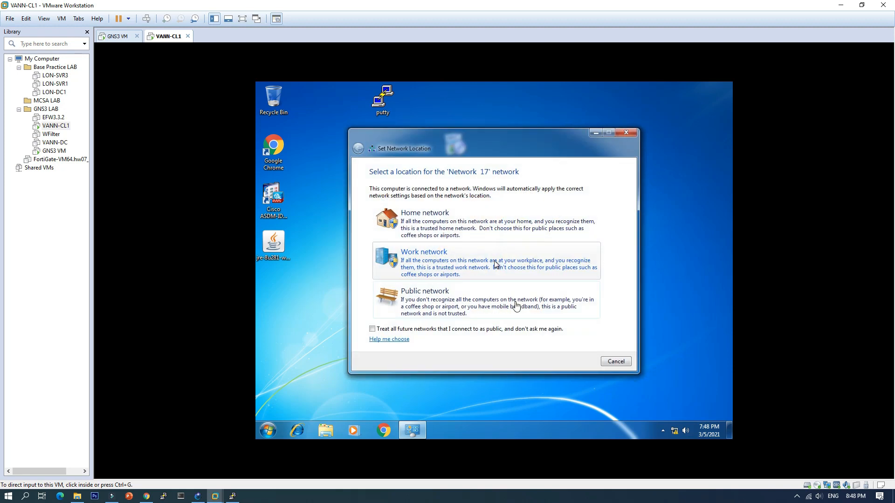
pyautogui.click(617, 360)
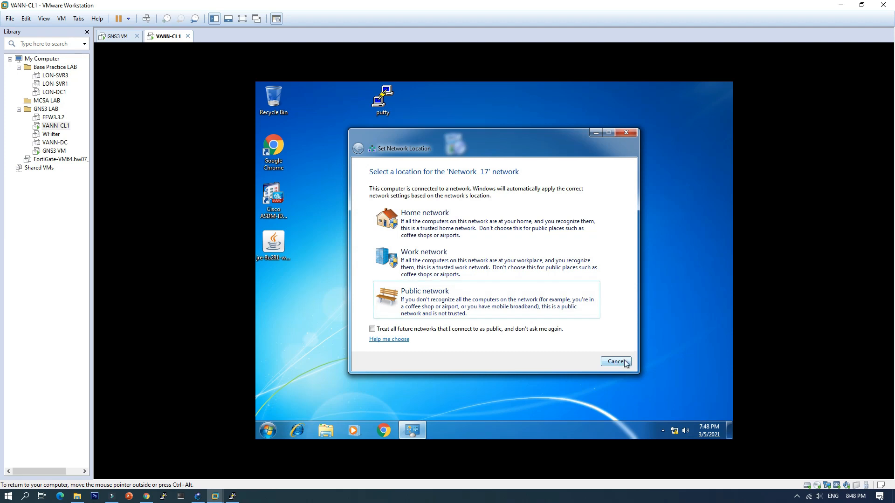
pyautogui.click(616, 361)
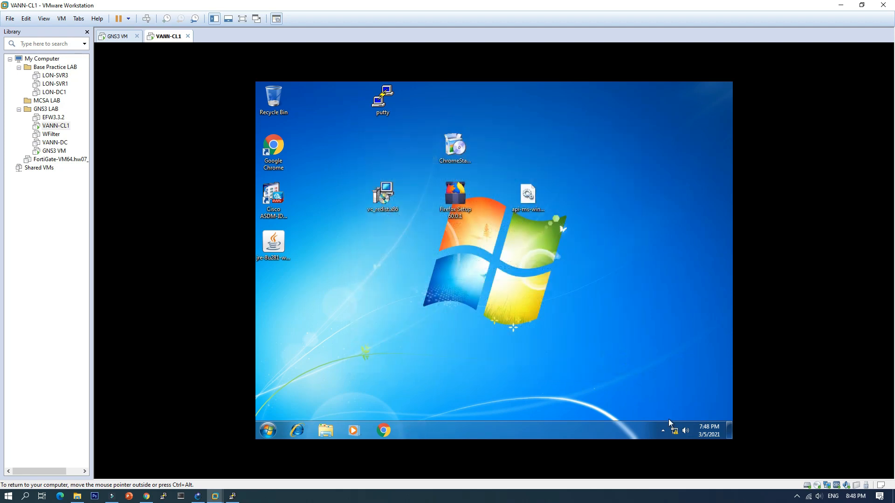
# Step: Check the IPv4 address in the Local Area Connection details of VANN-CL1, and close the network windows
pyautogui.click(675, 431)
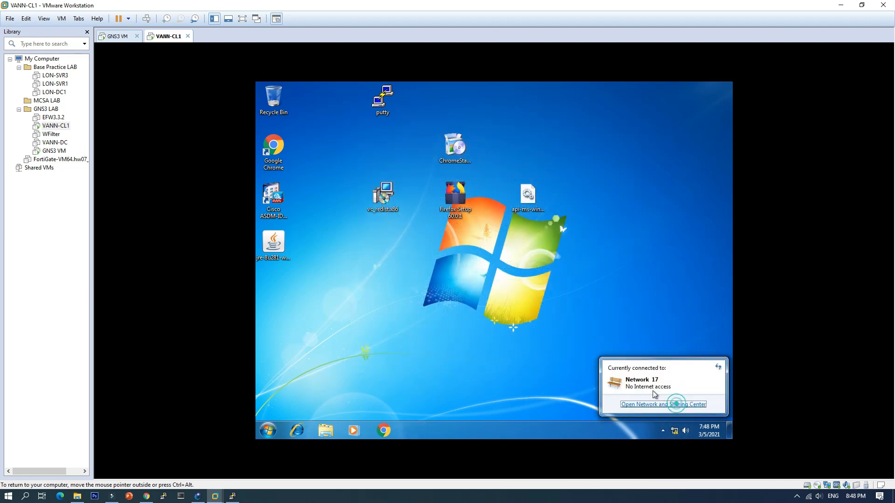
pyautogui.click(674, 404)
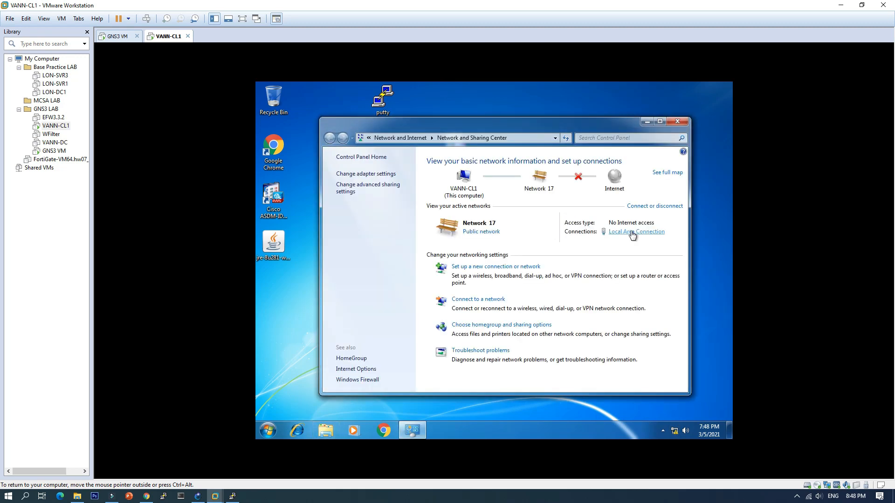
pyautogui.click(635, 231)
pyautogui.click(452, 250)
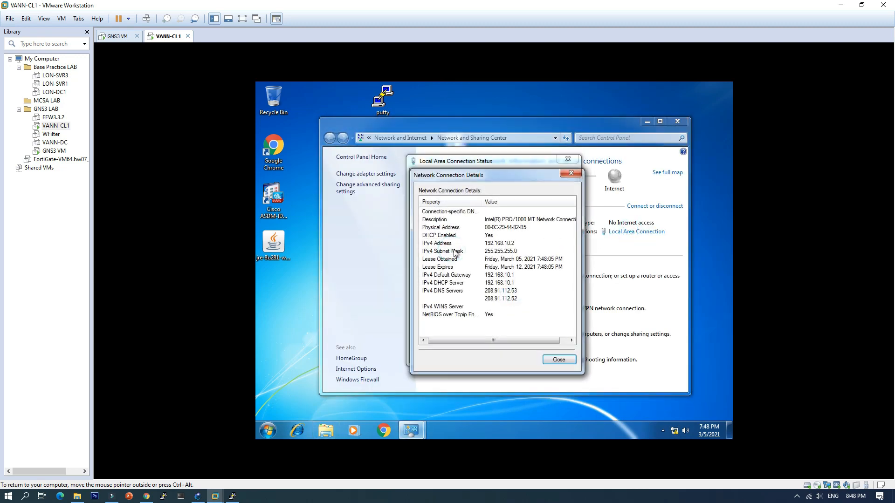
pyautogui.click(509, 244)
pyautogui.click(572, 174)
pyautogui.click(560, 356)
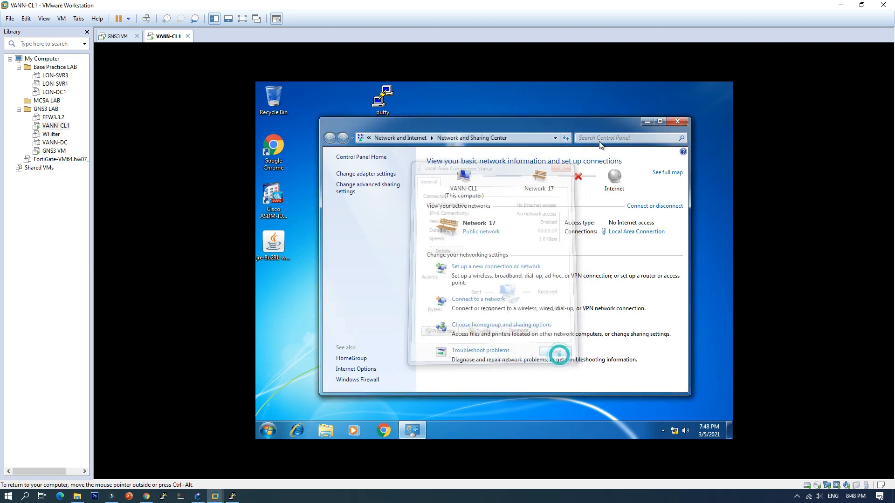
pyautogui.click(676, 123)
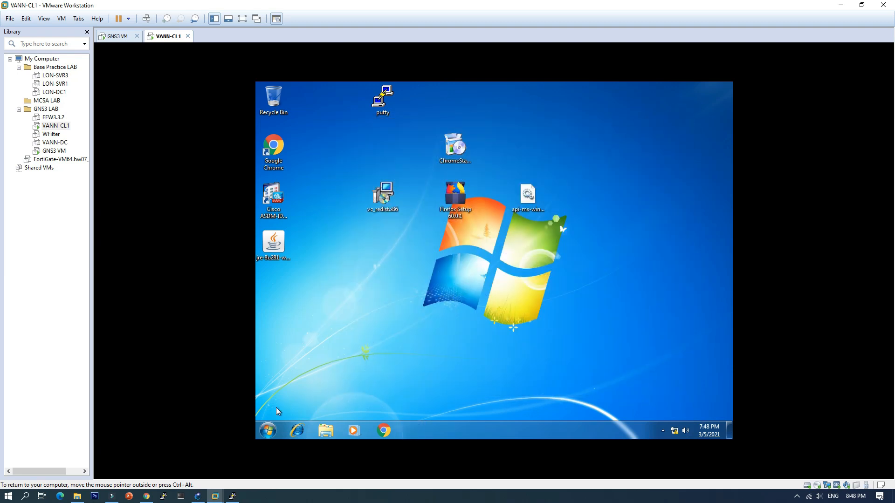
# Step: Switch back to GNS3, request a DHCP address for PC-1 in its console with ip dhcp, and save its configuration
pyautogui.click(198, 496)
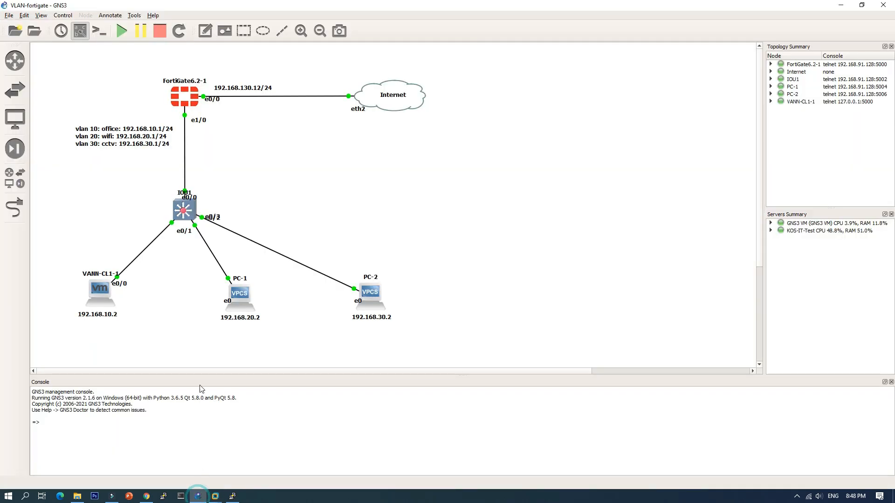
pyautogui.doubleClick(240, 294)
pyautogui.moveTo(309, 92); pyautogui.dragTo(485, 95)
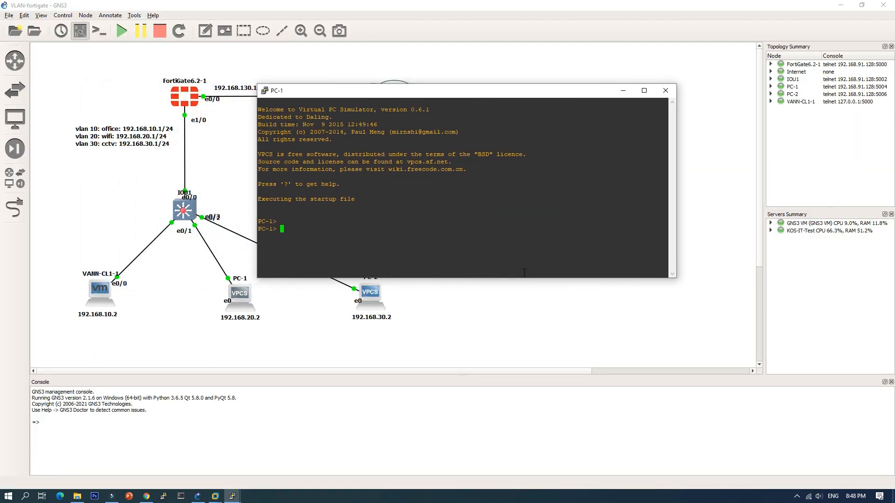
pyautogui.write('ip dhcp')
pyautogui.press('Return')
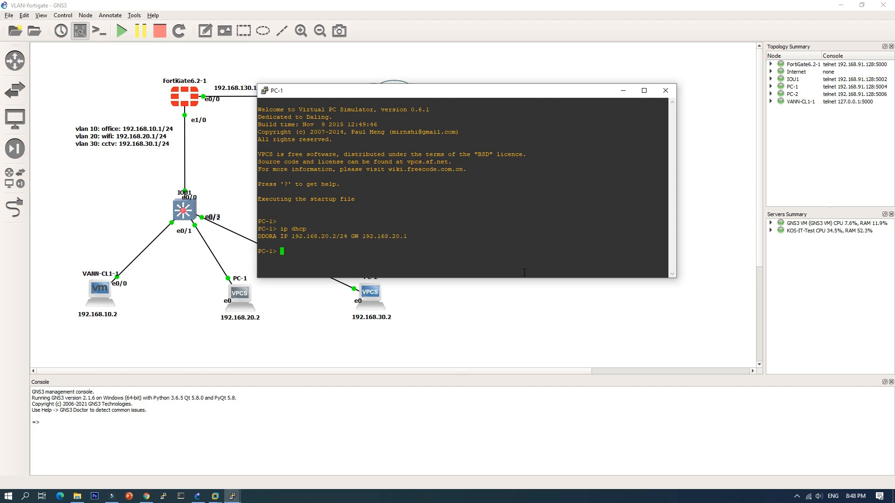
pyautogui.write('save')
pyautogui.press('Return')
# Step: Ping 192.168.10.2 from PC-1 to test connectivity to the office VLAN, and close the PC-1 console
pyautogui.write('ping ')
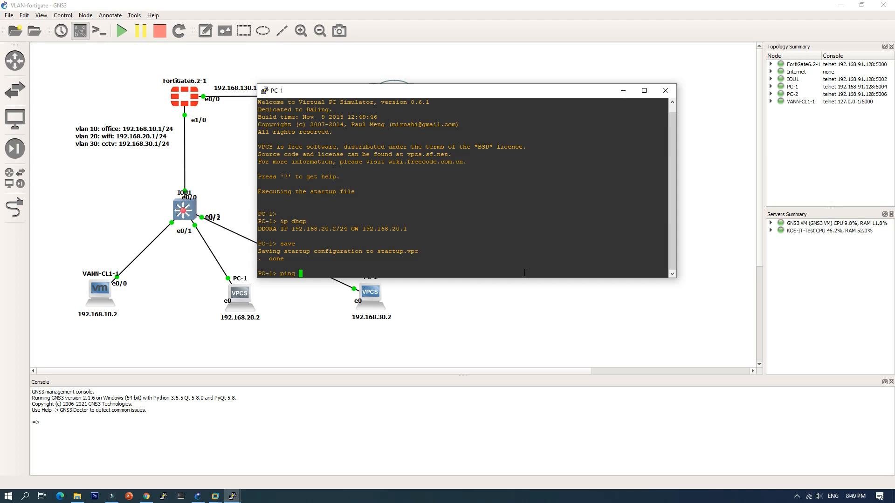
pyautogui.write('192.168.10.2')
pyautogui.press('Return')
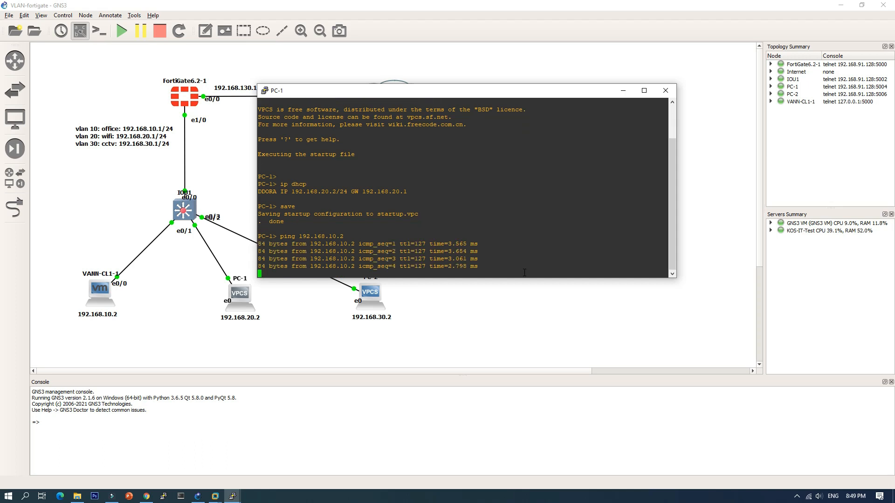
pyautogui.click(669, 90)
# Step: Request a DHCP address for PC-2 in its console with ip dhcp, and save its configuration
pyautogui.doubleClick(378, 294)
pyautogui.moveTo(364, 108); pyautogui.dragTo(573, 95)
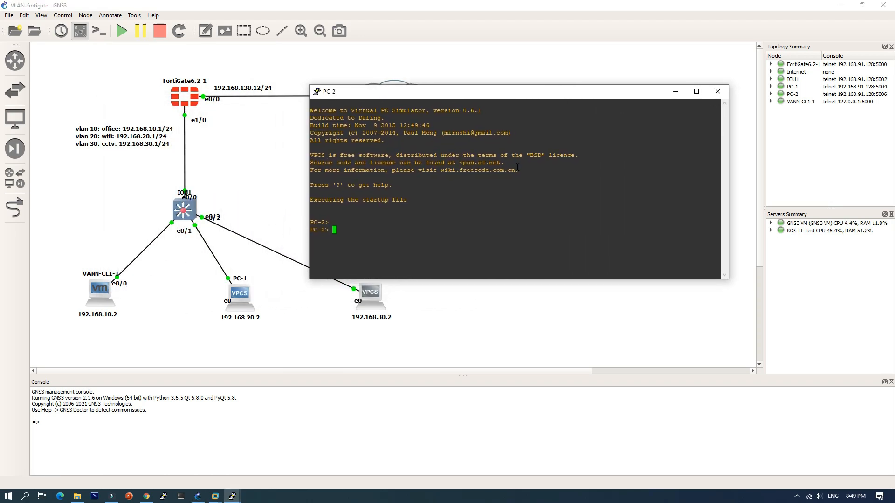
pyautogui.write('ip dhcp')
pyautogui.press('Return')
pyautogui.write('save')
pyautogui.press('Return')
# Step: Ping 192.168.20.2 from PC-2 to test connectivity to the wifi VLAN
pyautogui.write('p')
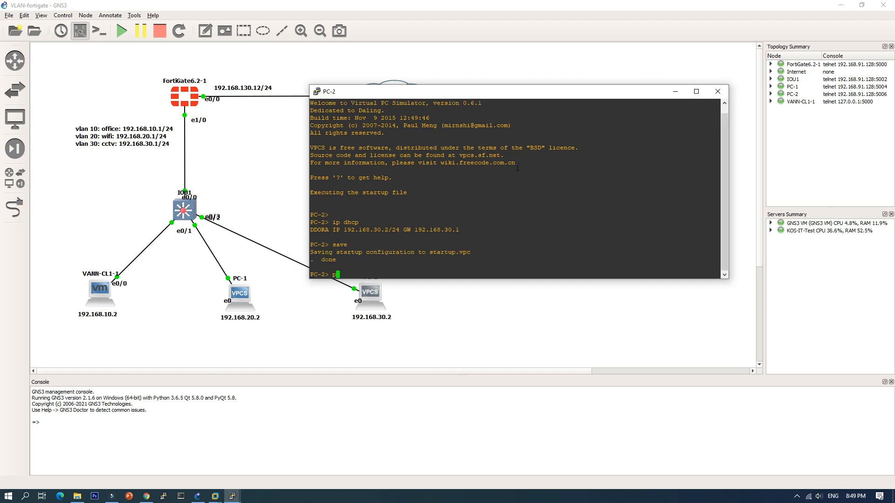
pyautogui.write('ing 192.168.20.2')
pyautogui.press('Return')
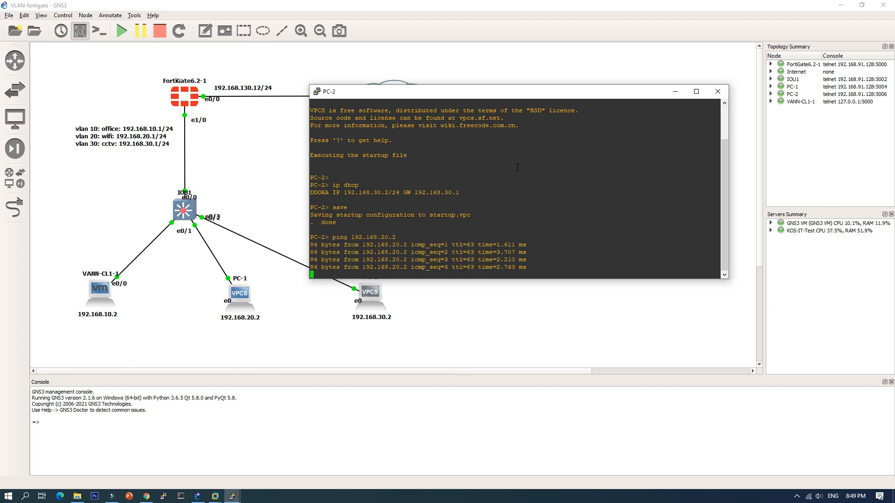
# Step: Ping 192.168.10.2 from PC-2 to test connectivity to the office VLAN
pyautogui.press('Up')
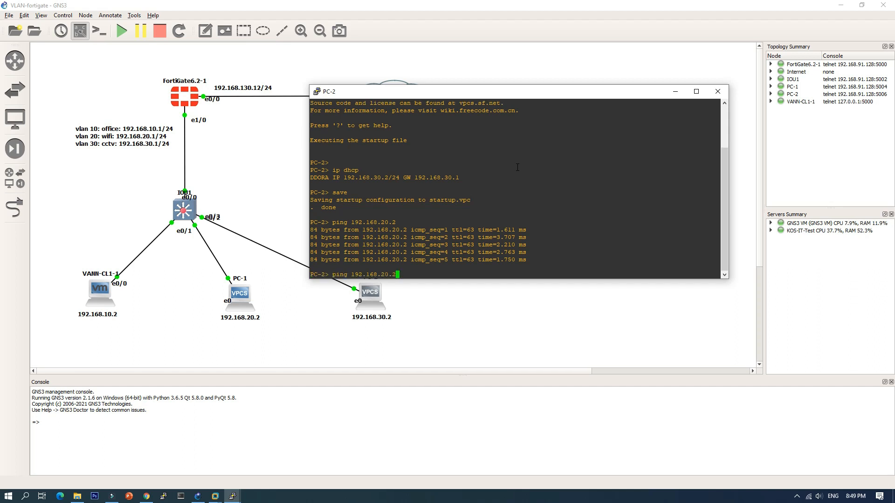
pyautogui.press('Left')
pyautogui.press('Left')
pyautogui.press('Left')
pyautogui.write('1')
pyautogui.press('Return')
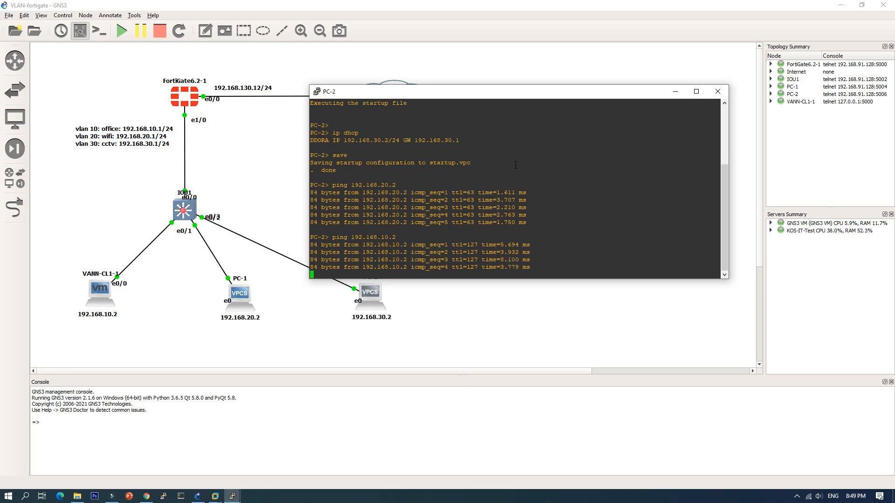
# Step: Move the PC-2 console clear of the topology and ping 1.1.1.1 from it to test internet access
pyautogui.moveTo(465, 91); pyautogui.dragTo(546, 126)
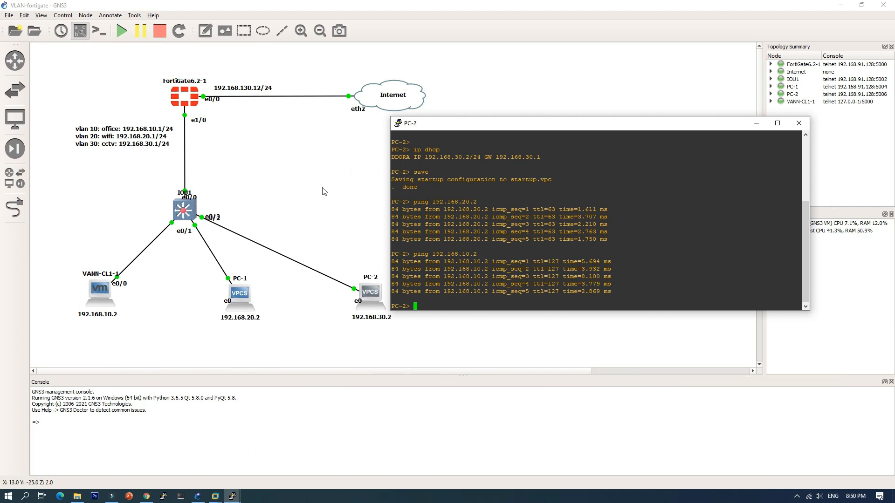
pyautogui.write('ping 1.1.1.1')
pyautogui.press('Return')
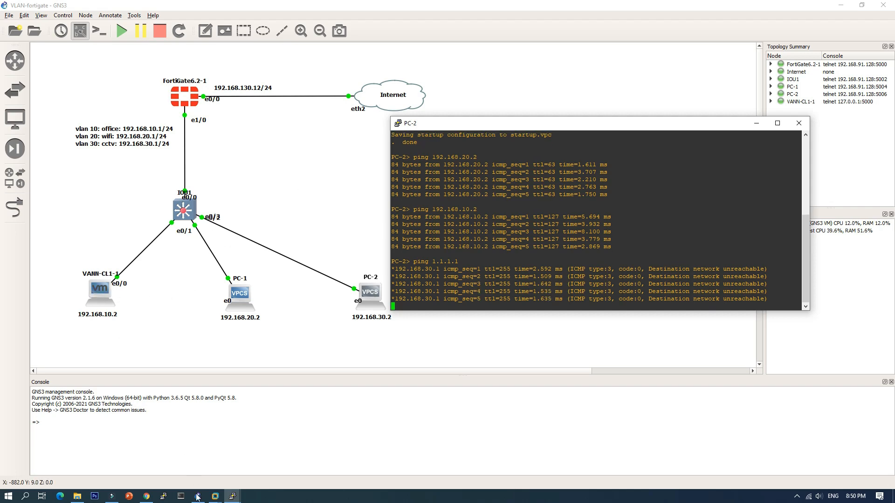
# Step: Switch to VANN-CL1 in VMware Workstation, open a command prompt there, and ping 192.168.20.2
pyautogui.click(215, 497)
pyautogui.click(275, 455)
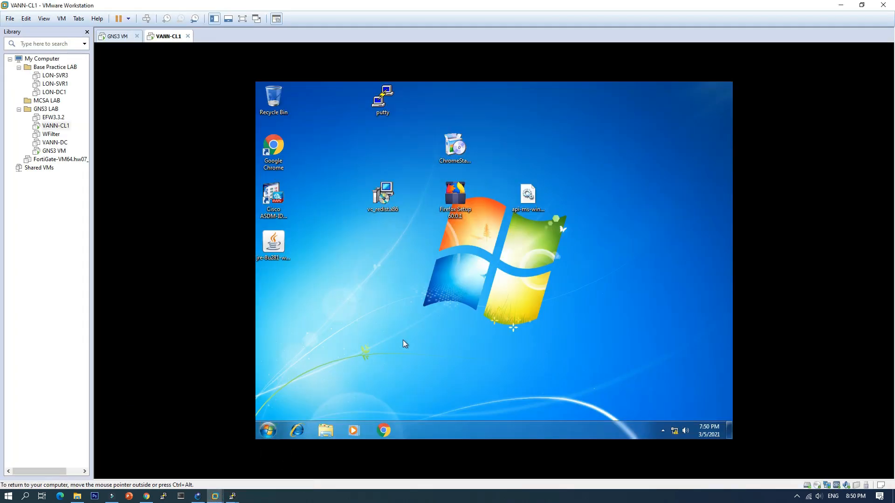
pyautogui.press('super+r')
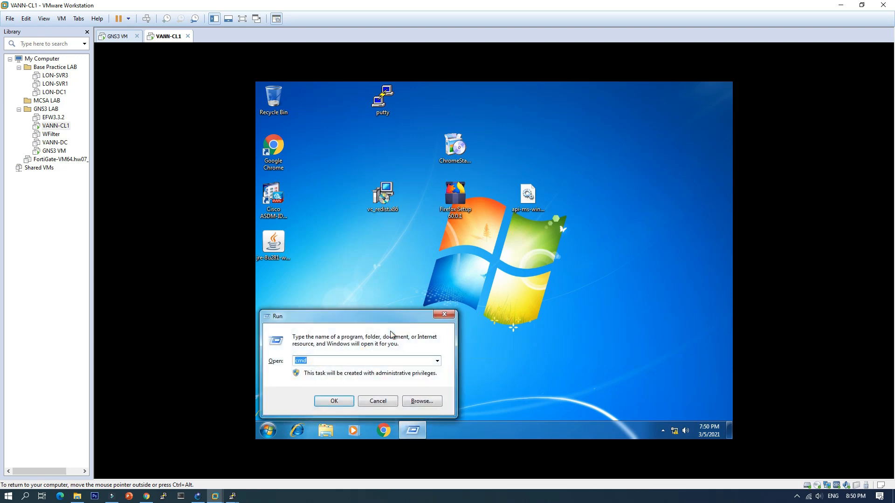
pyautogui.press('Return')
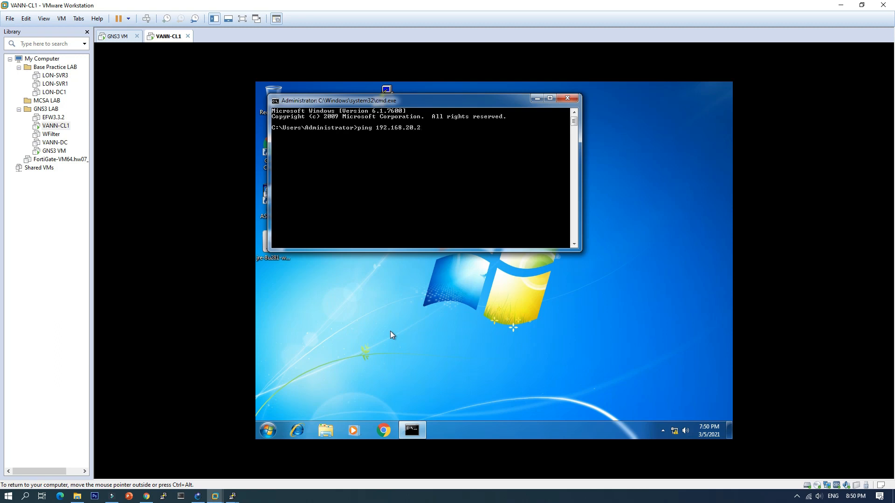
pyautogui.press('Return')
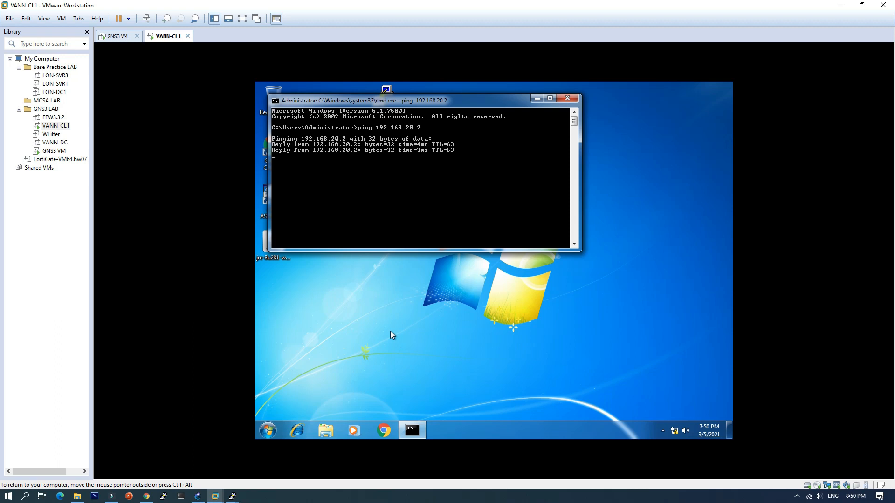
# Step: Ping 192.168.30.2 from the VANN-CL1 command prompt to test connectivity to the cctv VLAN
pyautogui.press('Up')
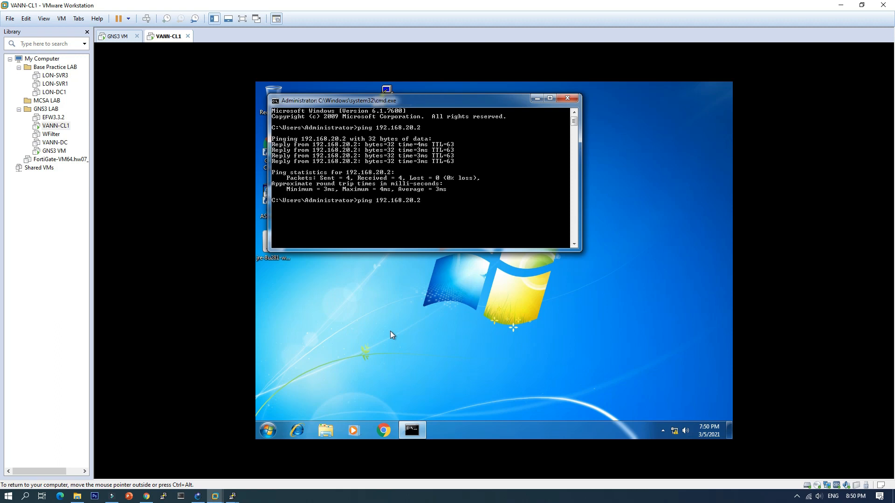
pyautogui.press('BackSpace')
pyautogui.press('BackSpace')
pyautogui.press('BackSpace')
pyautogui.press('BackSpace')
pyautogui.write('30.2')
pyautogui.press('Return')
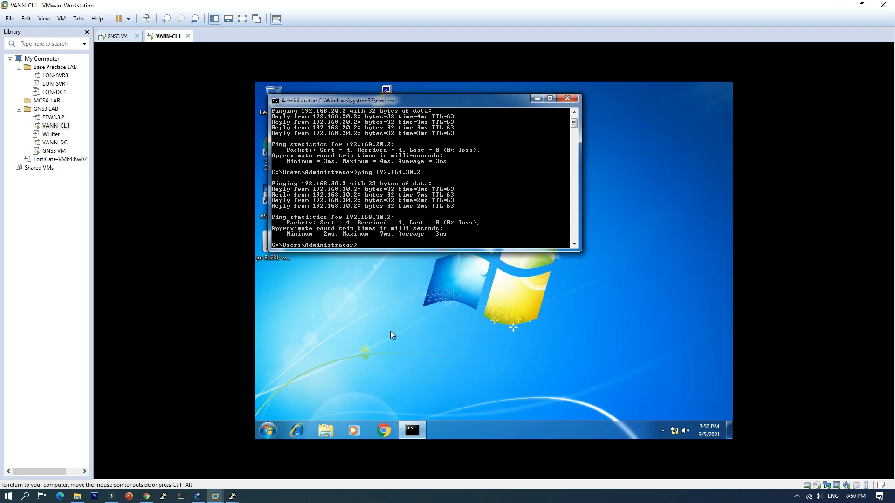
# Step: Ping 1.1.1.1 from the VANN-CL1 command prompt to test its internet access
pyautogui.write('ping 1.1.1.1')
pyautogui.press('Return')
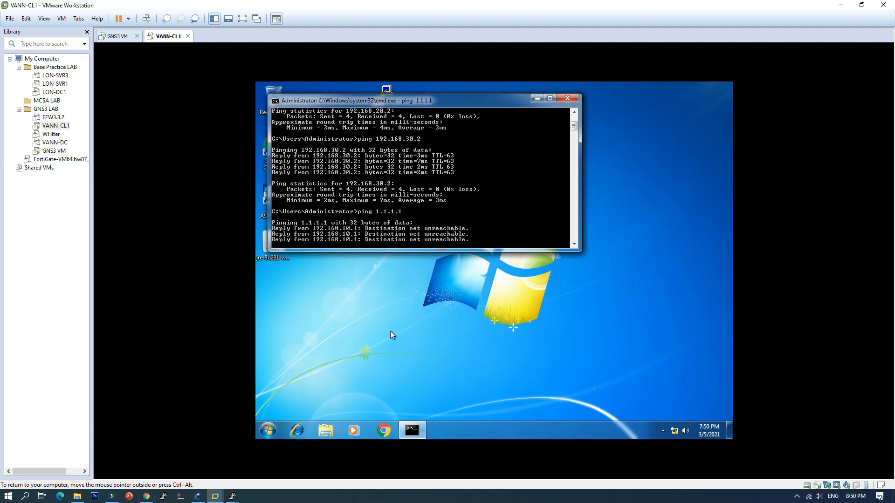
pyautogui.moveTo(466, 102); pyautogui.dragTo(527, 129)
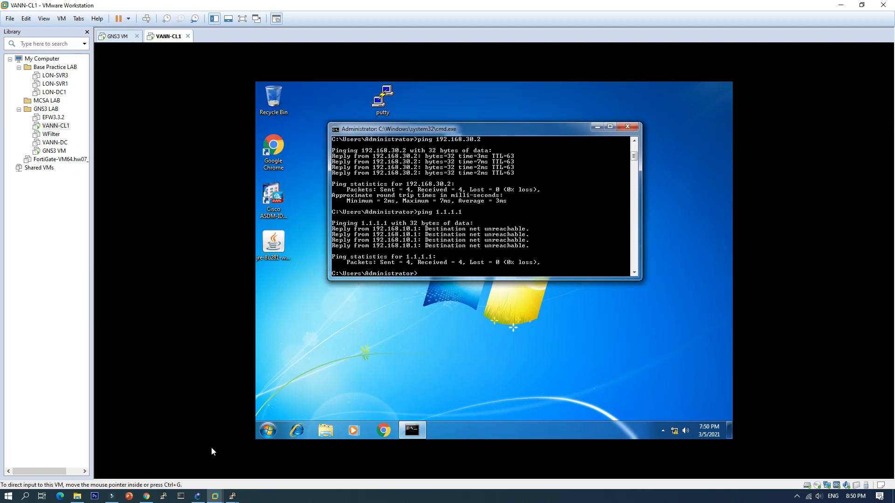
# Step: Switch to Chrome, log in to the FortiGate web interface as admin, and postpone the password change
pyautogui.click(146, 497)
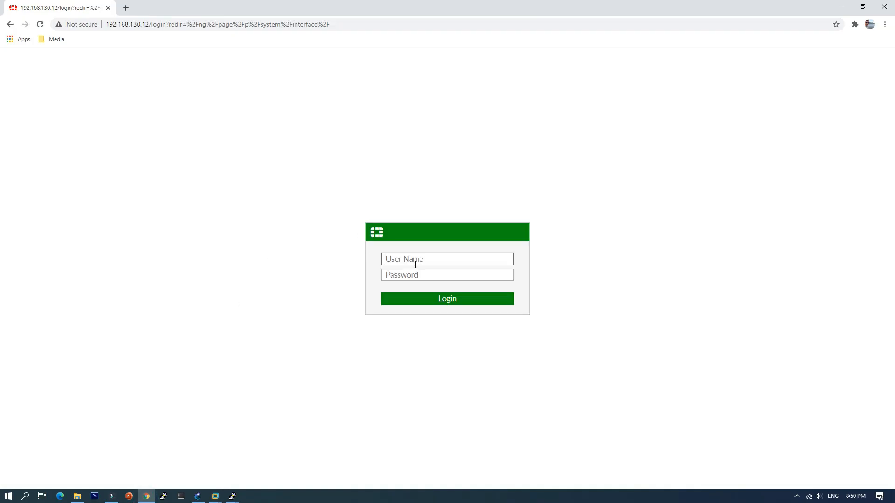
pyautogui.write('admin')
pyautogui.press('Return')
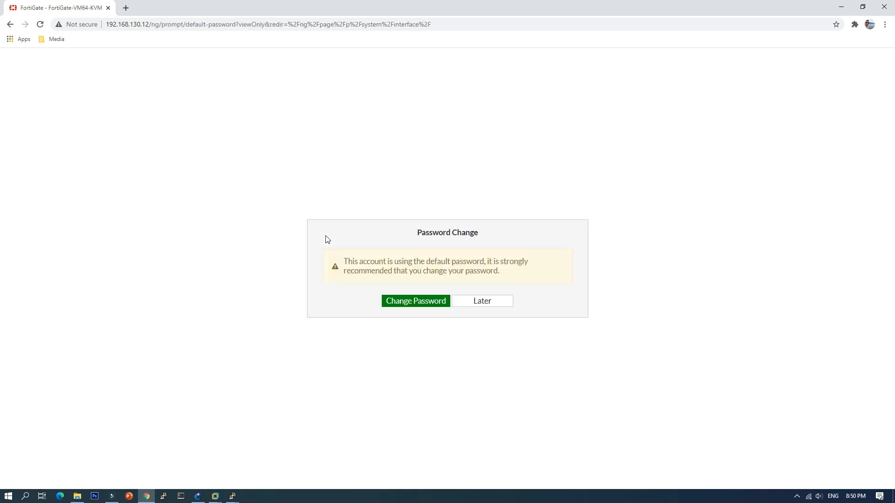
pyautogui.click(491, 302)
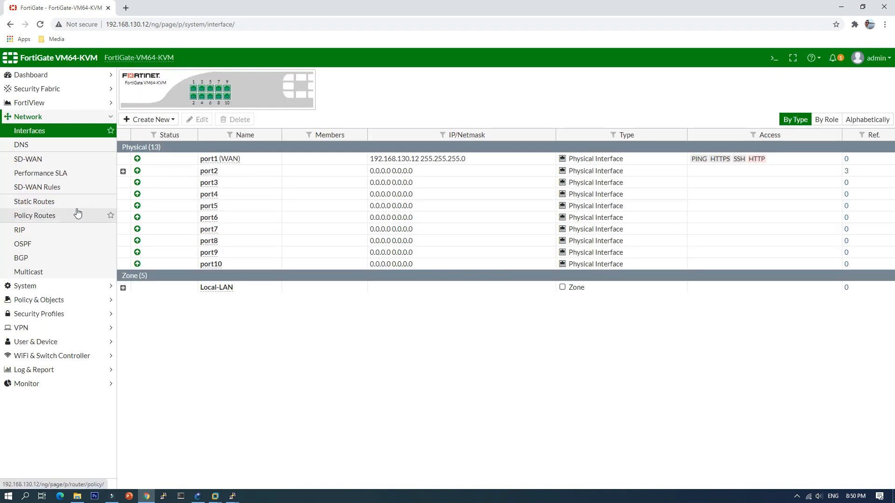
# Step: Create a static route for 0.0.0.0/0.0.0.0 with gateway 192.168.130.254 through the WAN (port1) interface
pyautogui.click(40, 204)
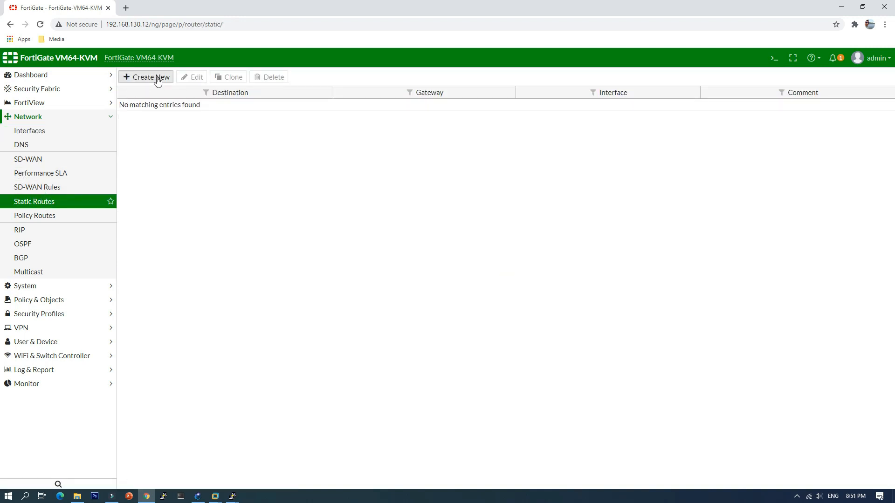
pyautogui.click(157, 78)
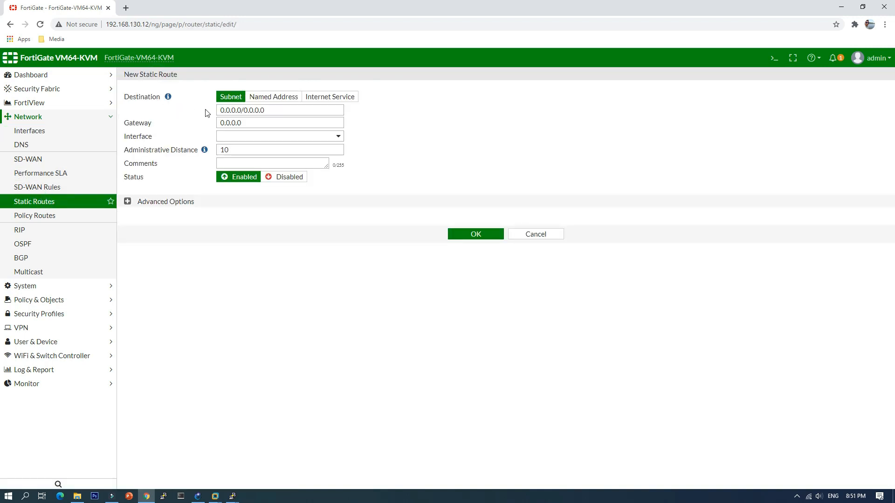
pyautogui.doubleClick(245, 123)
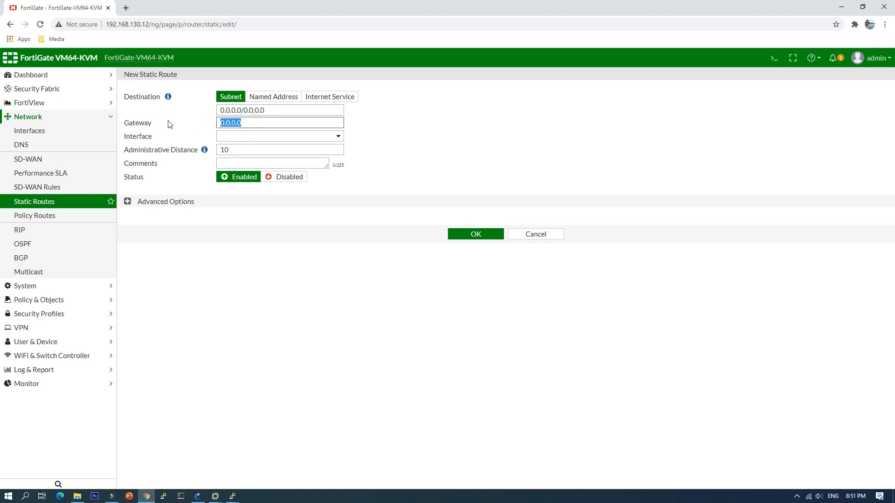
pyautogui.write('192.168.130.254')
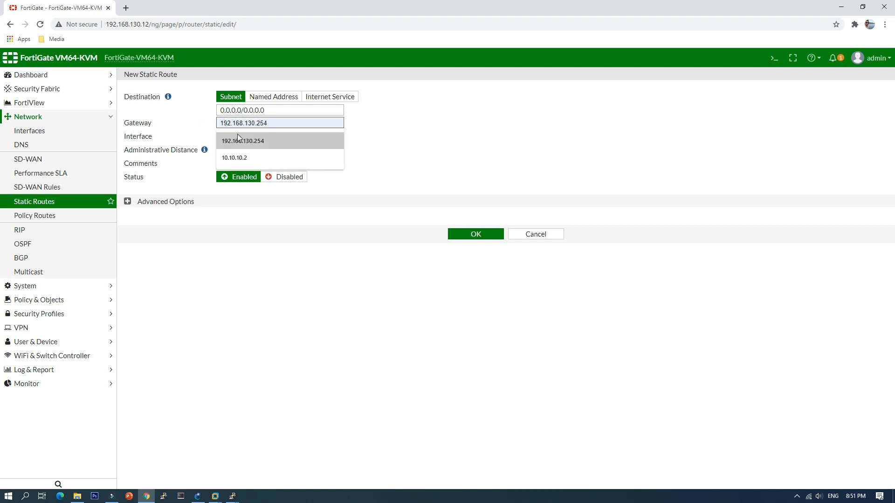
pyautogui.click(246, 141)
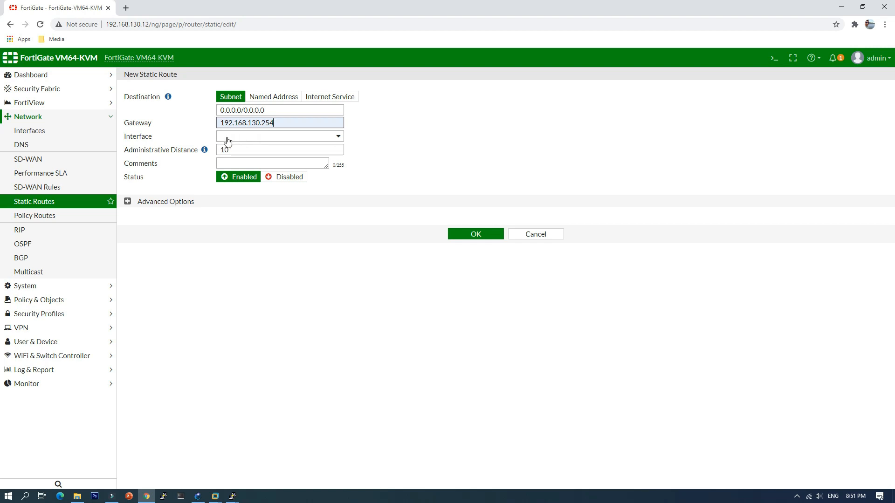
pyautogui.click(250, 140)
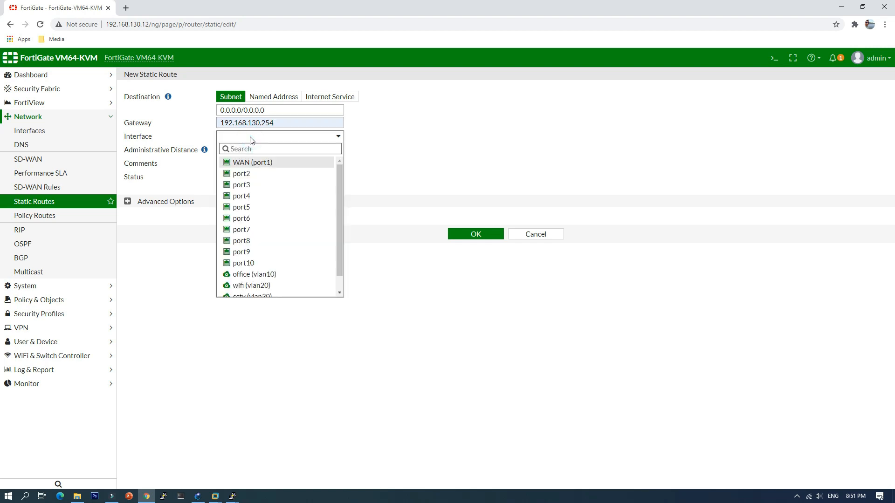
pyautogui.click(259, 163)
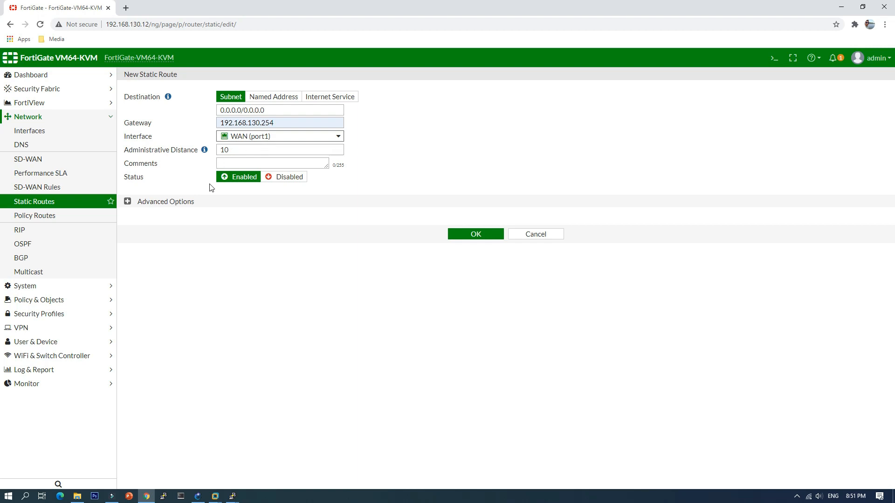
pyautogui.click(470, 236)
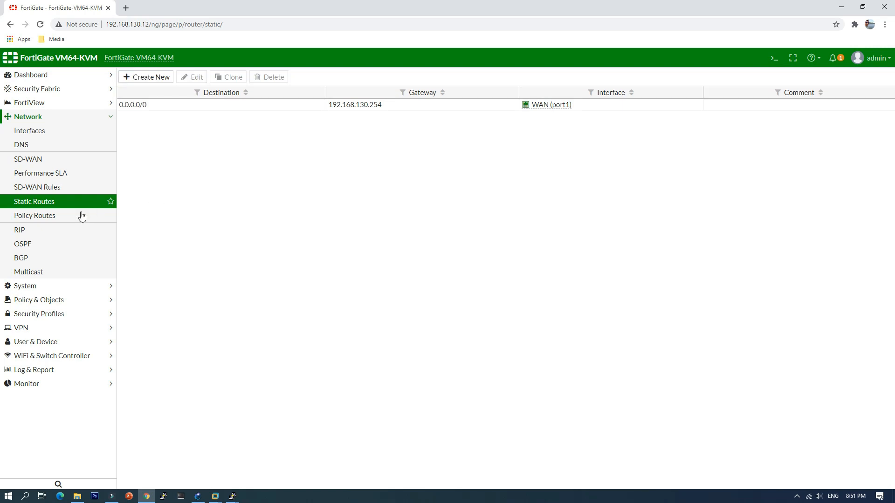
# Step: Start a new IPv4 policy named allow-Local-LAN with Local-LAN as incoming interface and WAN (port1) as outgoing interface
pyautogui.click(47, 303)
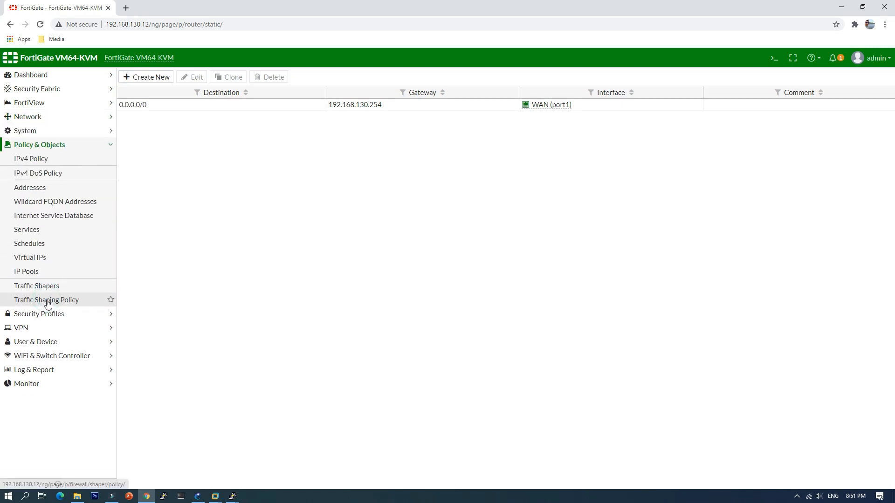
pyautogui.click(47, 160)
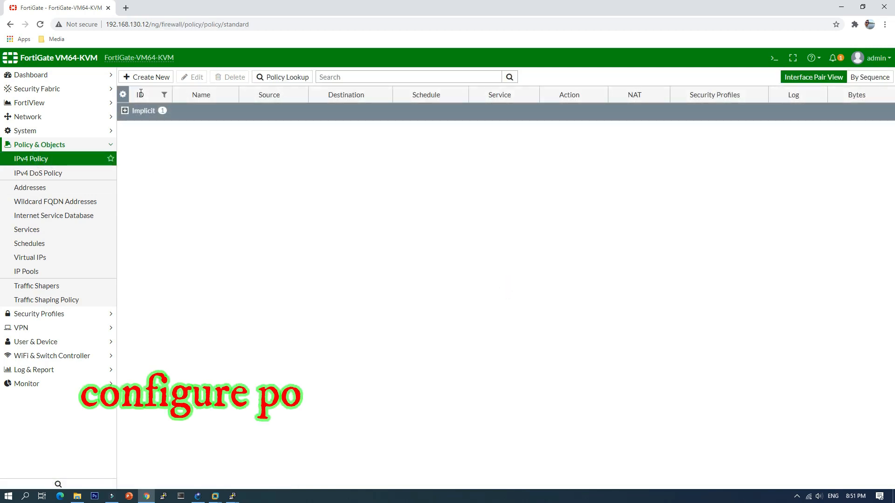
pyautogui.click(150, 77)
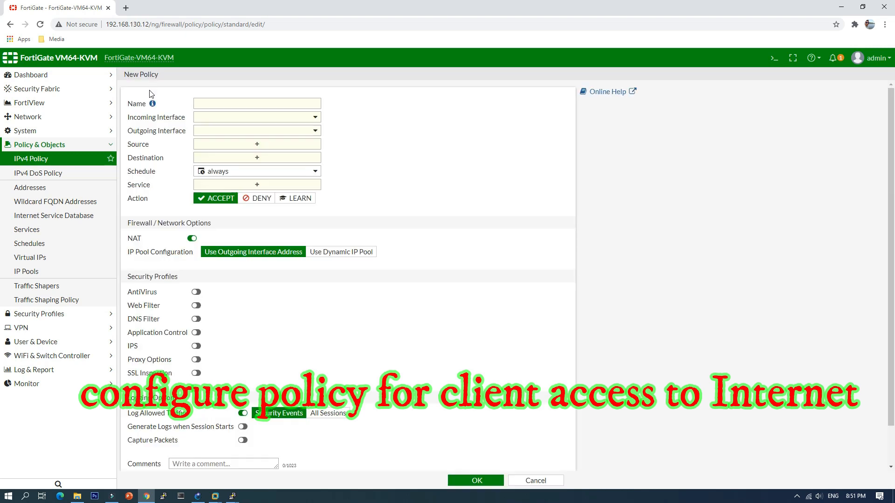
pyautogui.click(231, 103)
pyautogui.write('allow-Local-LAN')
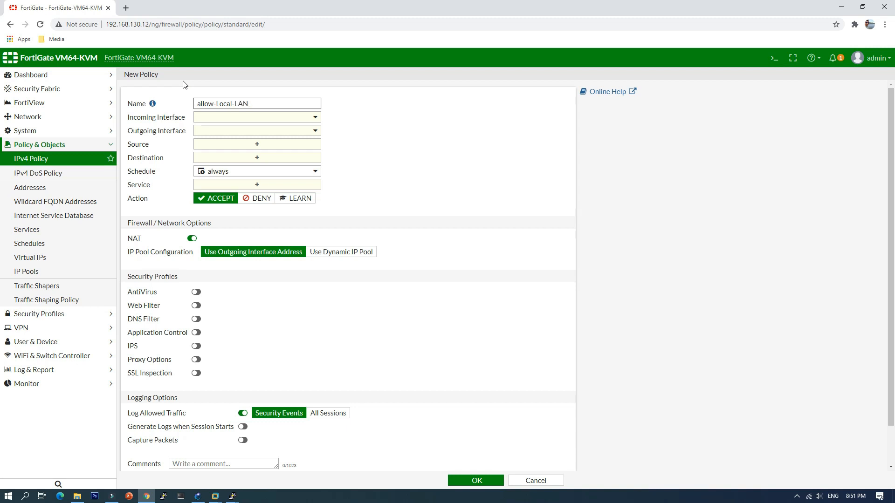
pyautogui.click(243, 118)
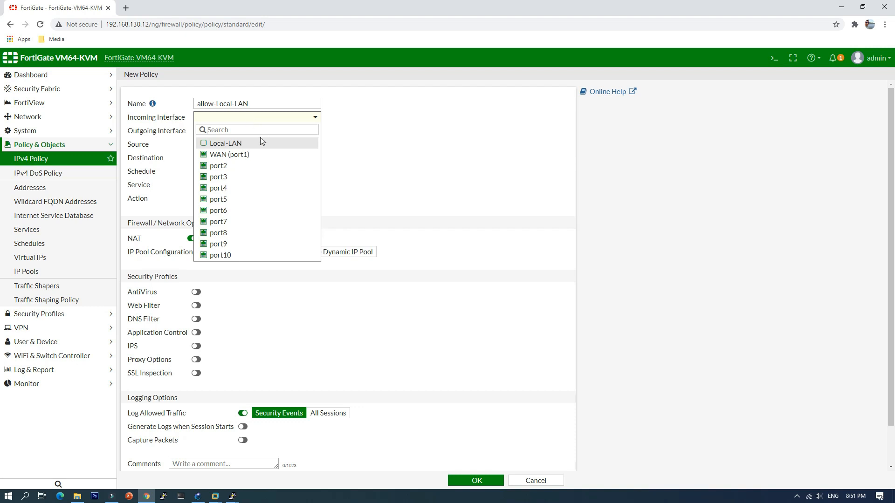
pyautogui.click(238, 143)
pyautogui.click(225, 136)
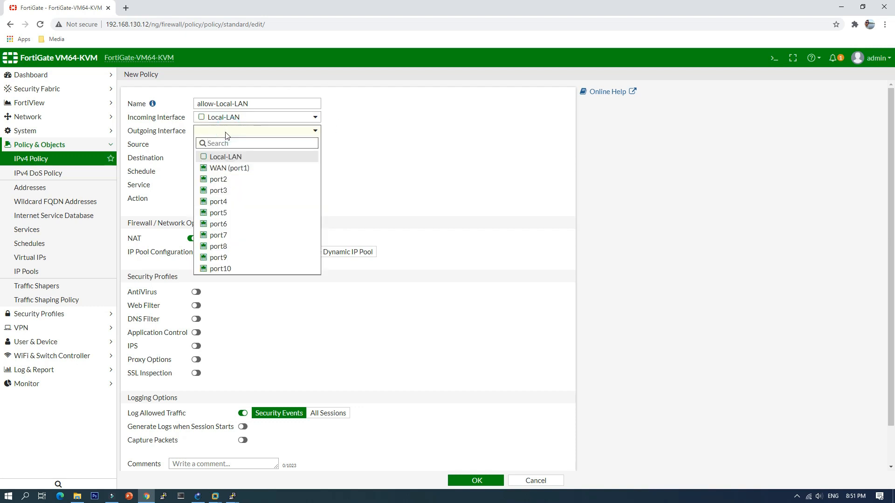
pyautogui.click(243, 168)
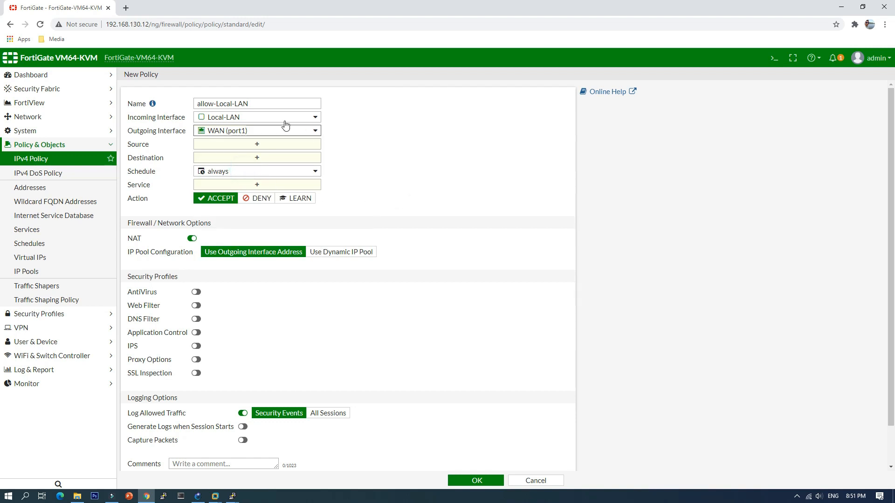
pyautogui.click(218, 120)
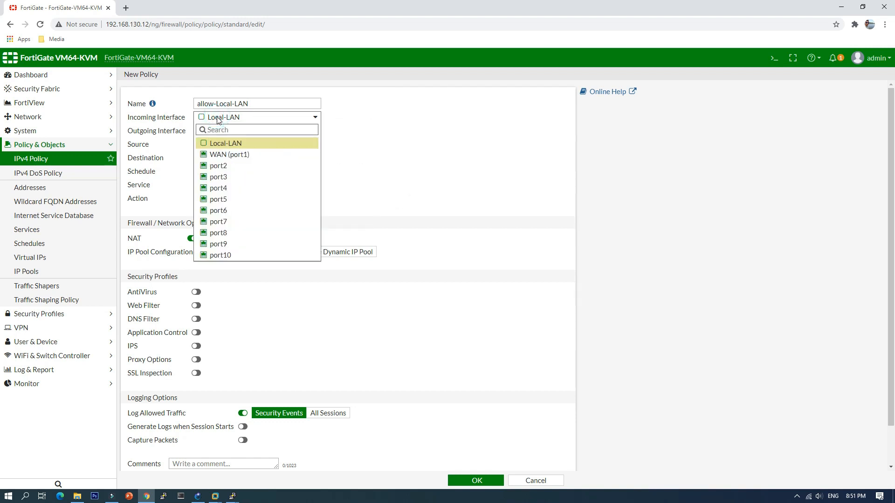
pyautogui.click(246, 148)
pyautogui.moveTo(227, 120)
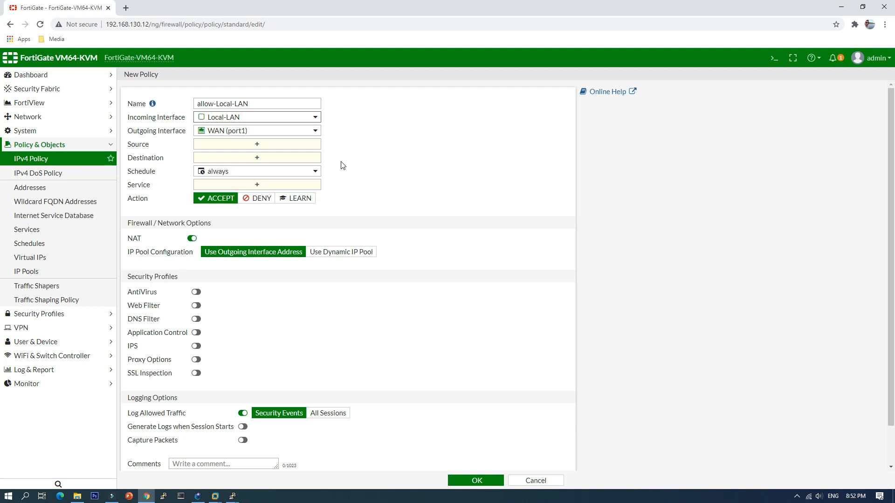
# Step: Set the policy's source and destination to all and its service to ALL, and save the policy
pyautogui.click(258, 145)
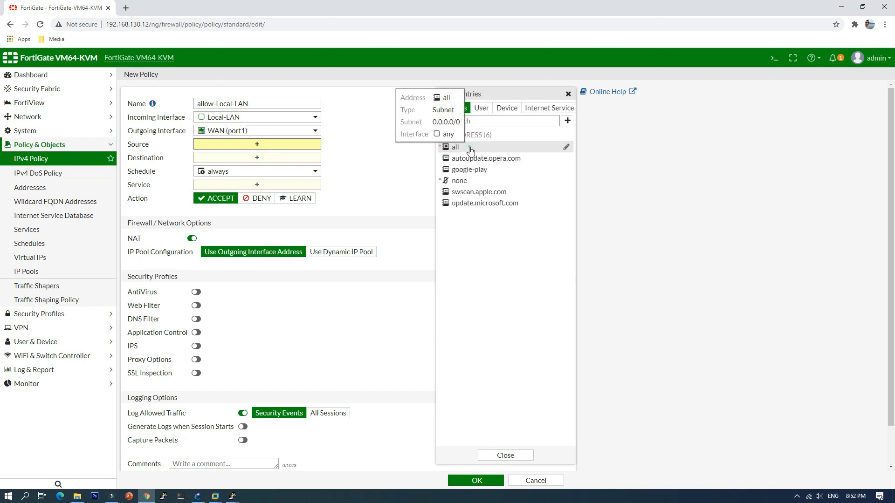
pyautogui.click(470, 150)
pyautogui.click(266, 168)
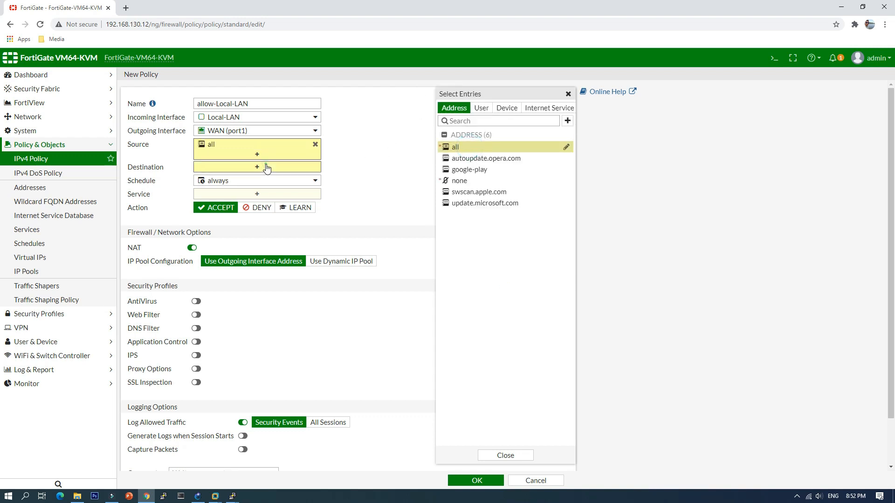
pyautogui.click(462, 147)
pyautogui.click(274, 206)
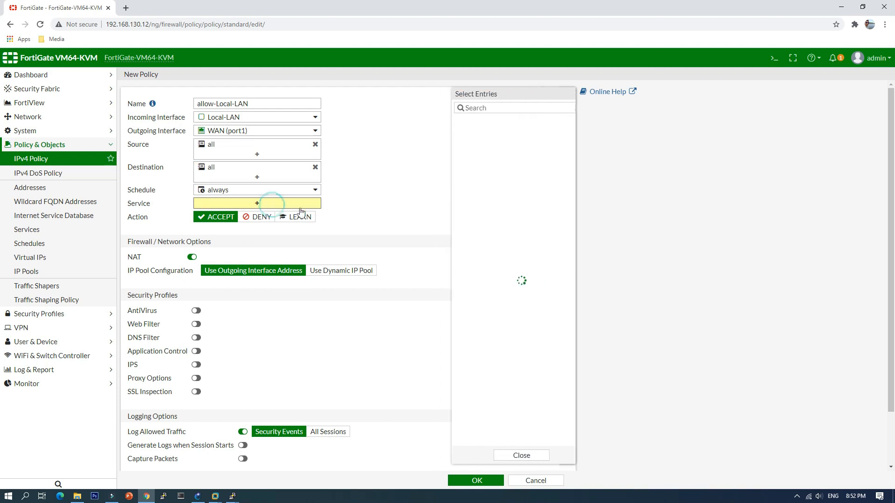
pyautogui.click(463, 144)
pyautogui.click(387, 186)
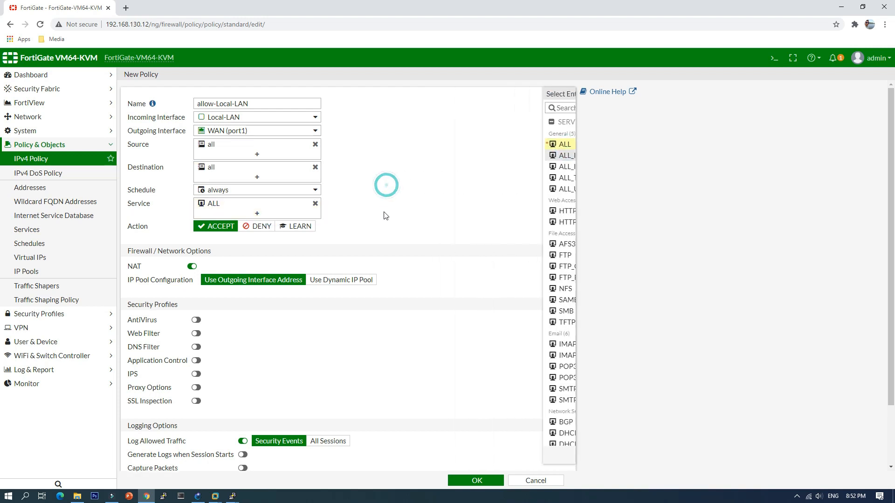
pyautogui.scroll(-2, 396, 408)
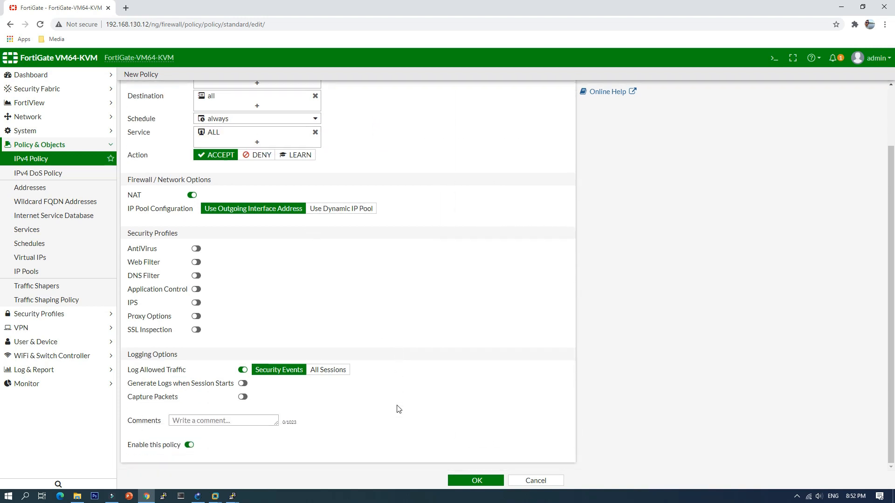
pyautogui.click(467, 480)
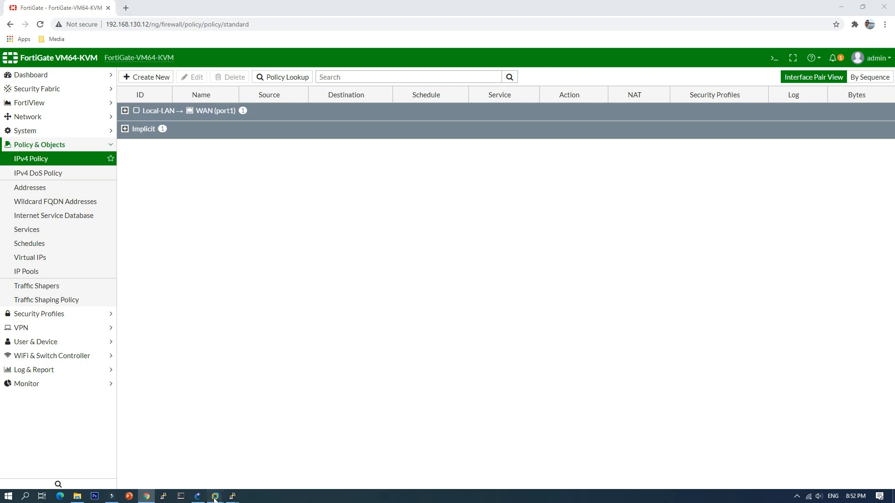
# Step: Switch to VANN-CL1 in VMware Workstation, ping 1.1.1.1 again, and open YouTube in its Chrome browser to test internet access
pyautogui.moveTo(215, 498)
pyautogui.click(261, 443)
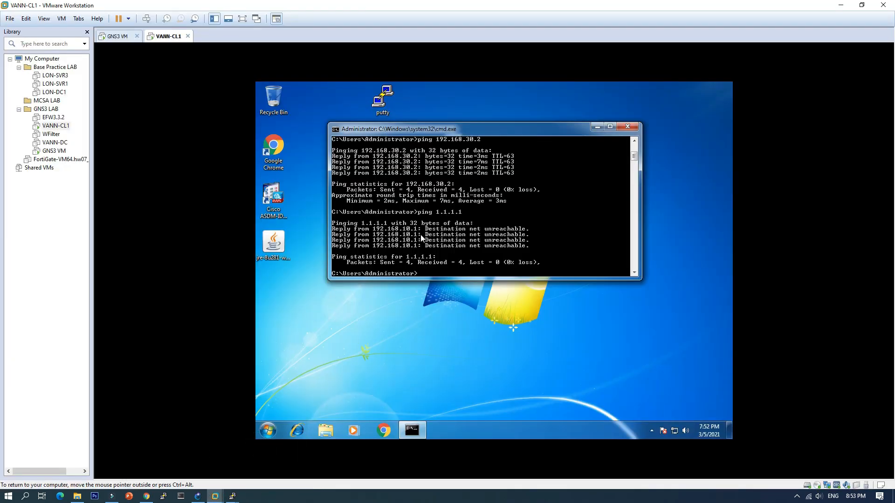
pyautogui.press('Up')
pyautogui.press('Return')
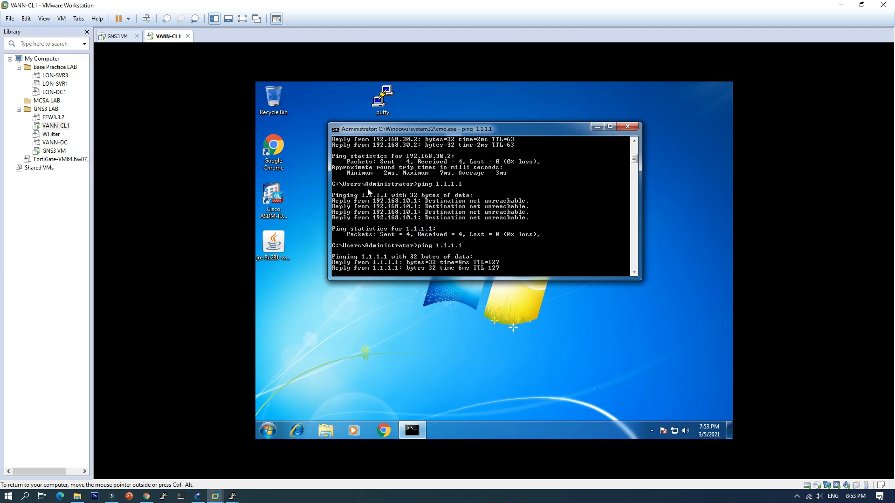
pyautogui.click(383, 431)
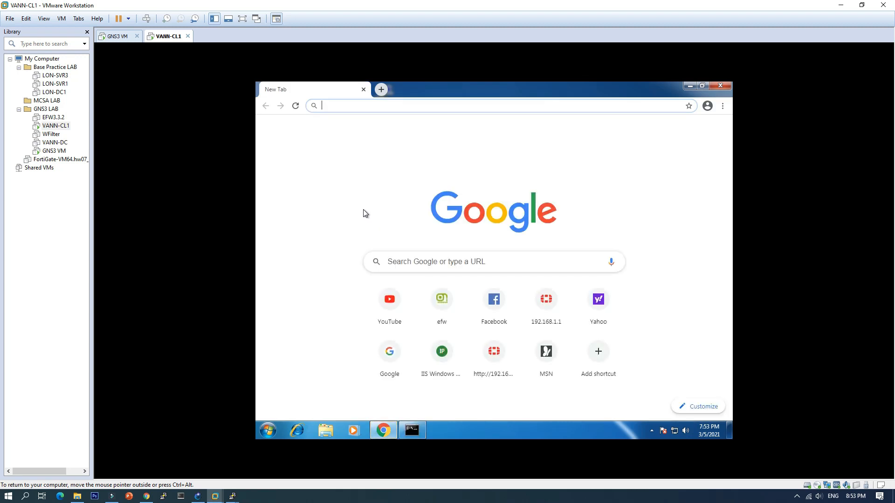
pyautogui.click(390, 309)
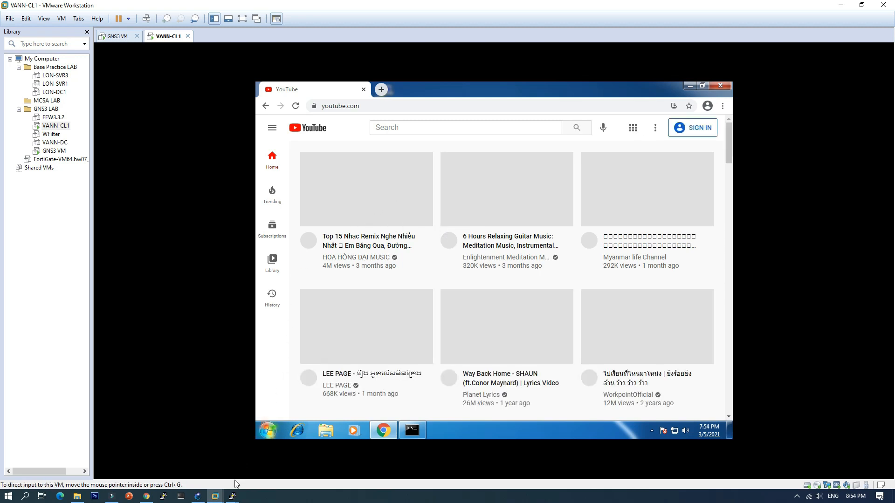
# Step: Switch to GNS3, open the PC-1 console, and ping 1.1.1.1 to test the wifi VLAN's internet access
pyautogui.click(198, 497)
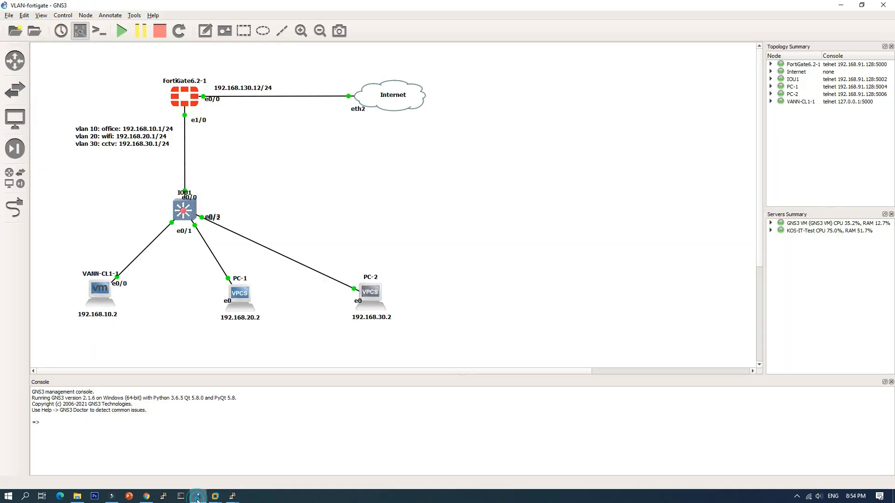
pyautogui.doubleClick(241, 296)
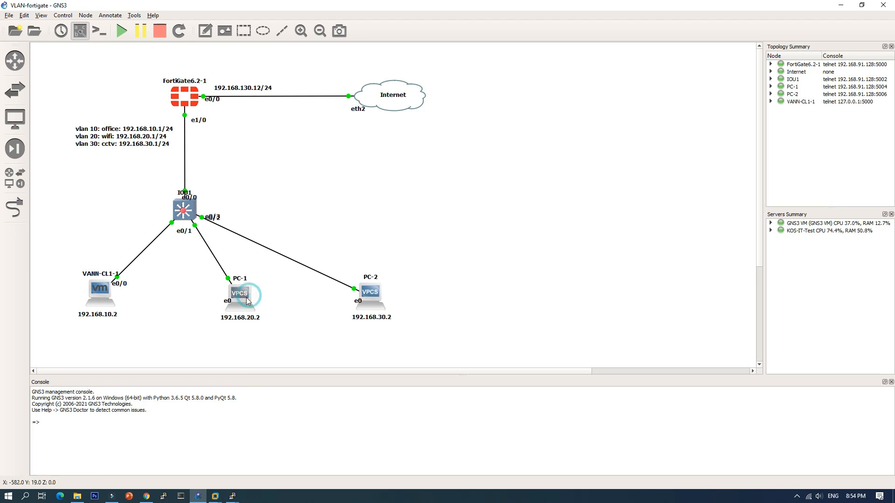
pyautogui.moveTo(324, 117); pyautogui.dragTo(532, 79)
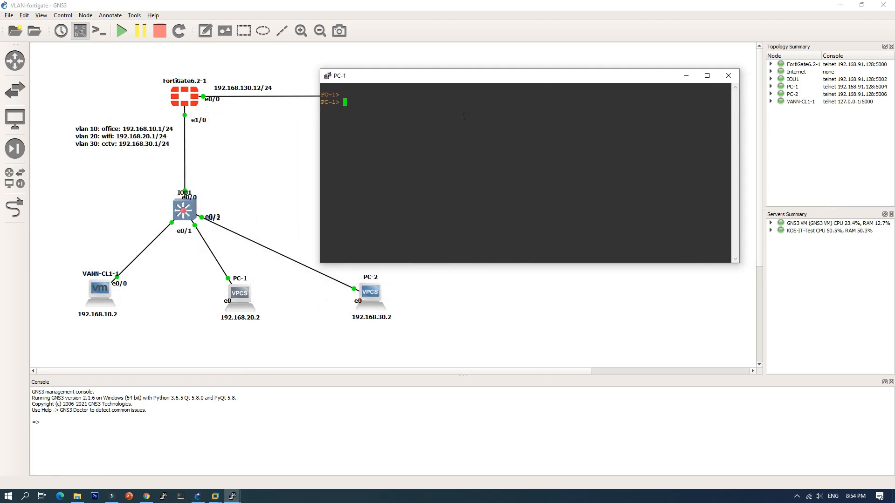
pyautogui.write('ping 1.1.1.1')
pyautogui.press('Return')
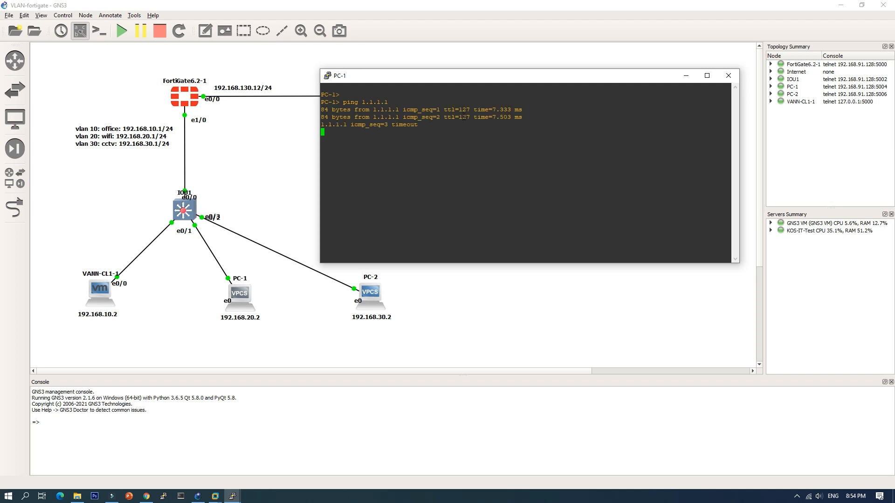
# Step: Open the PC-2 console and repeat the ping to 1.1.1.1 to test the cctv VLAN's internet access
pyautogui.doubleClick(380, 298)
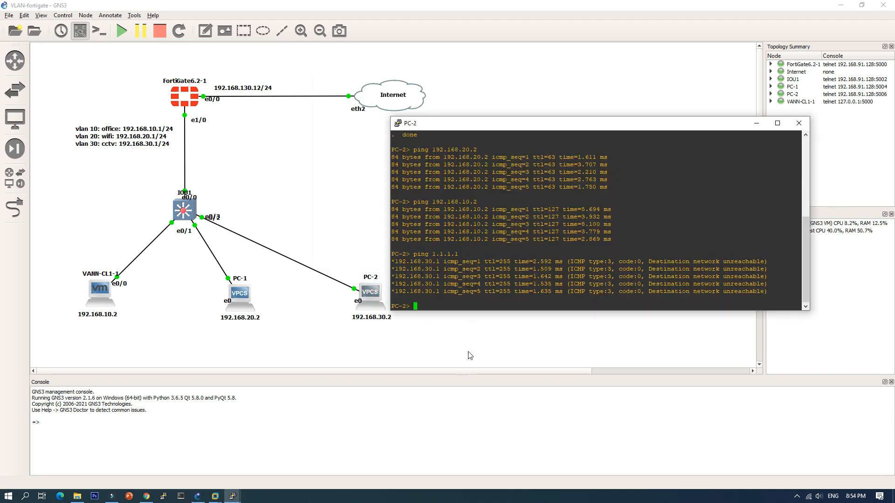
pyautogui.press('Up')
pyautogui.press('Return')
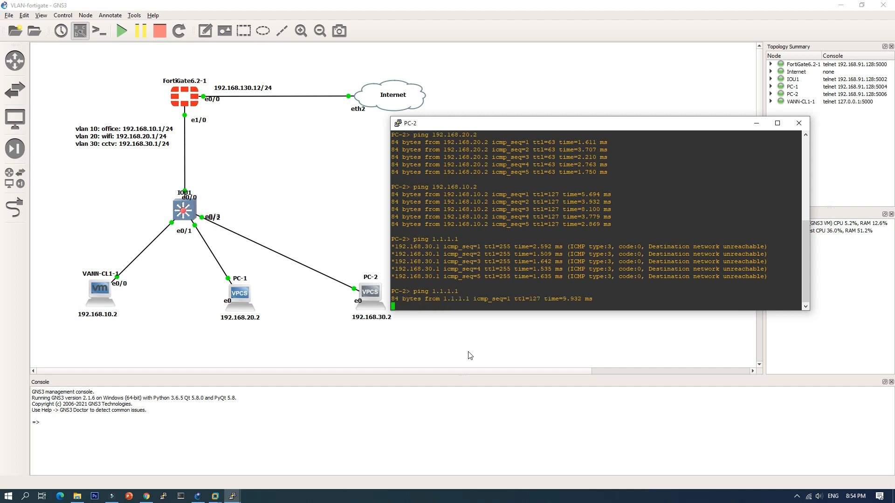